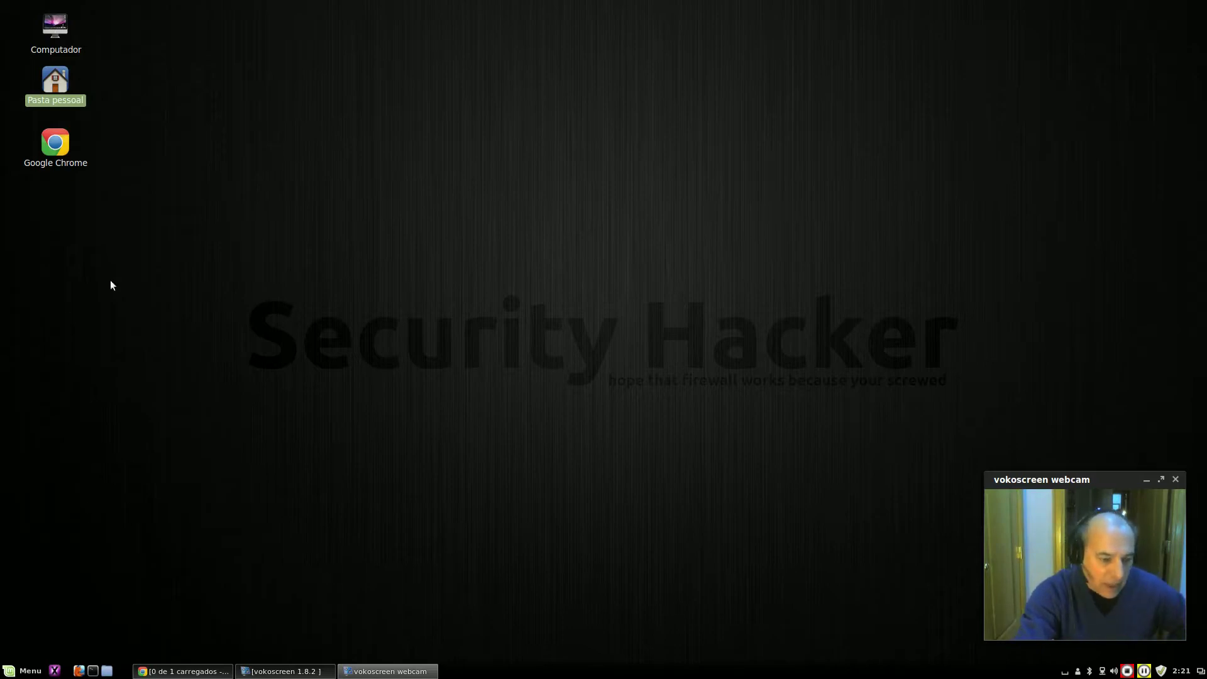
- Locate the shotwell executable in the file system's usr/bin folder, then close the file manager window
double_click(61, 78)
click(345, 272)
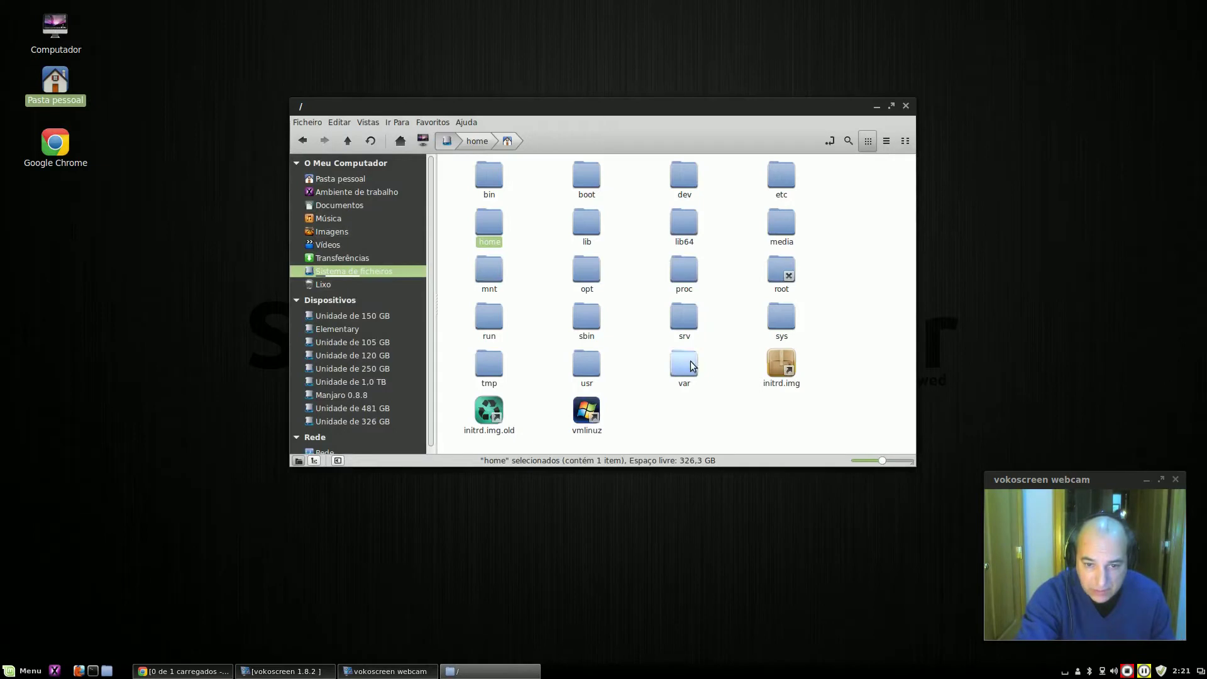
double_click(585, 366)
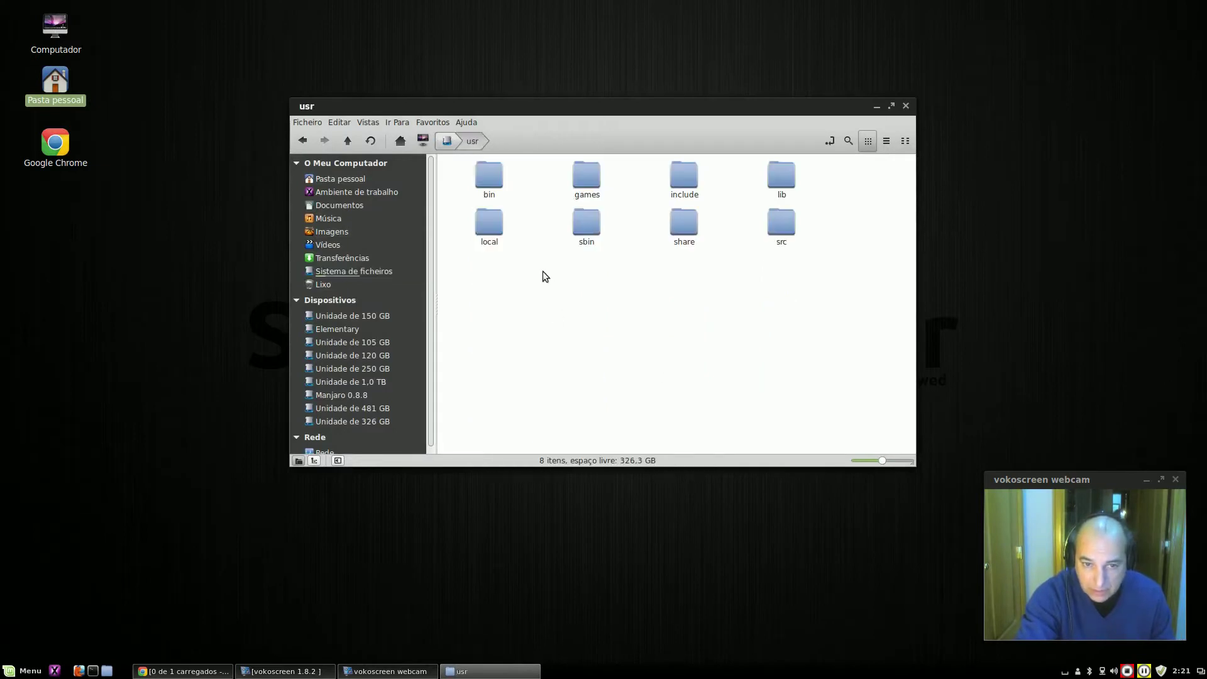
double_click(490, 179)
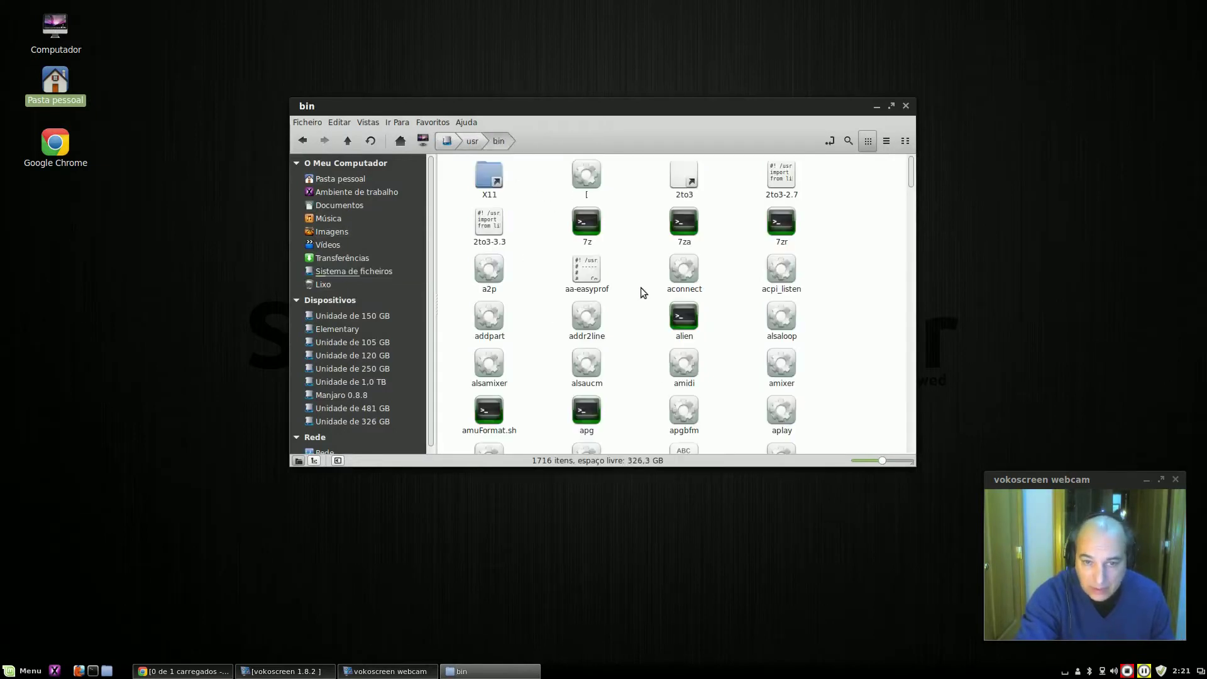
text(shot)
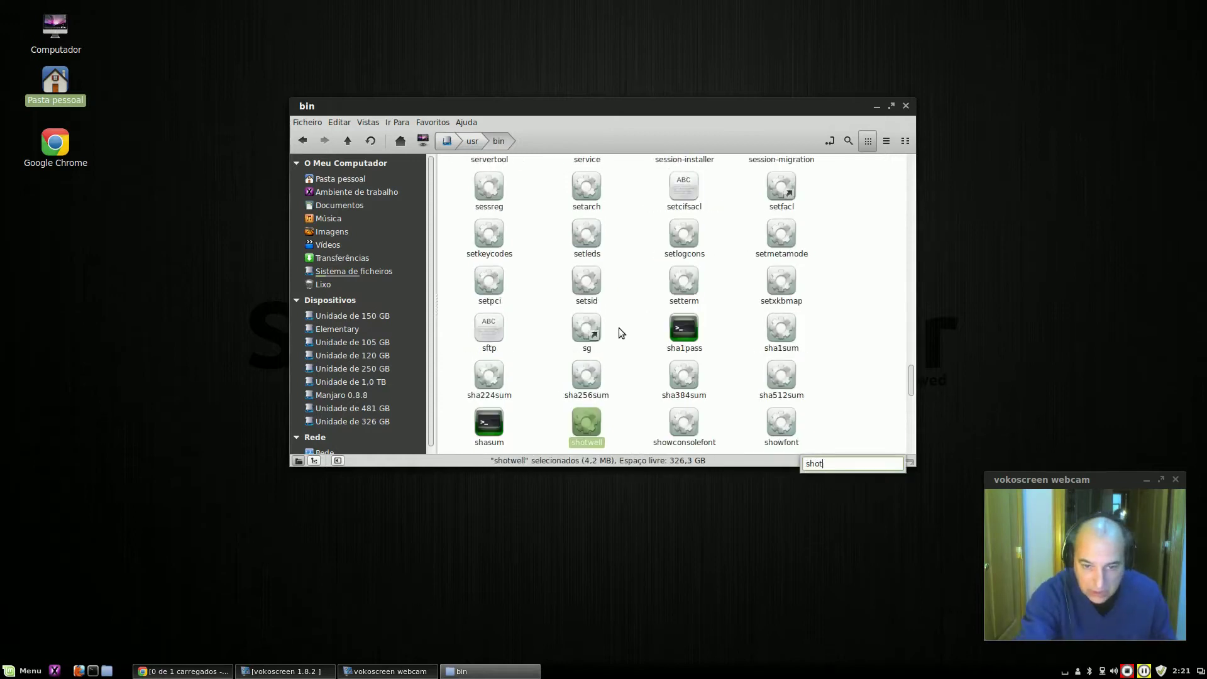
click(616, 416)
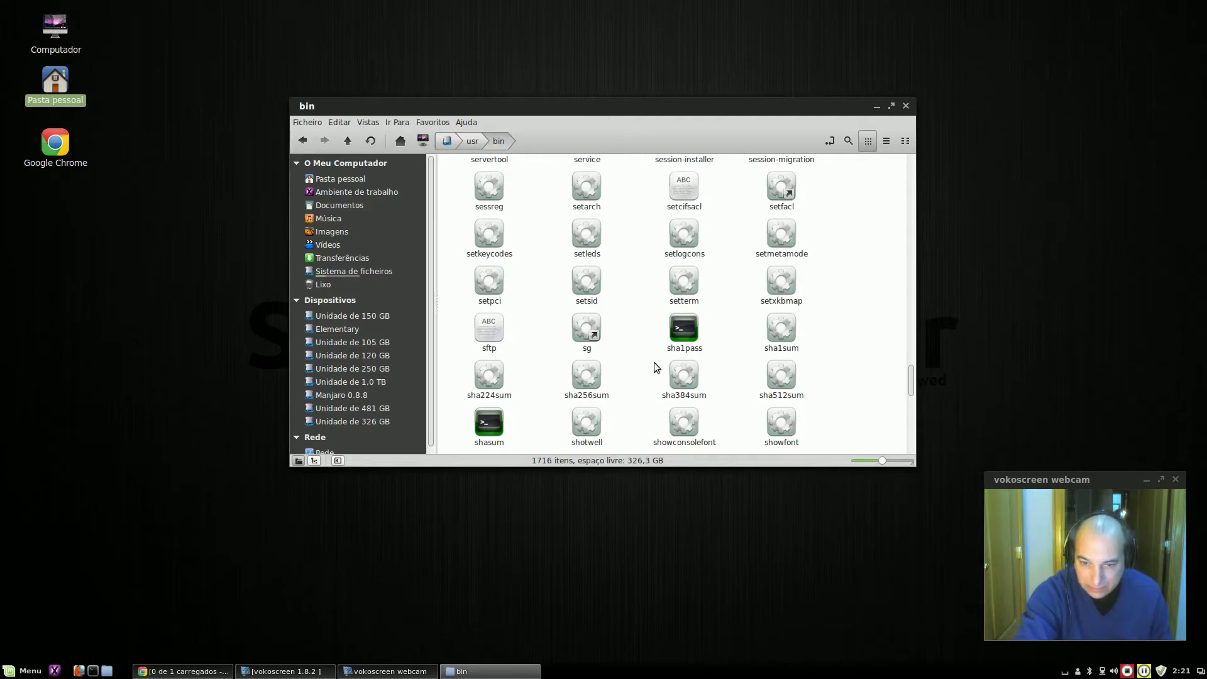
click(906, 105)
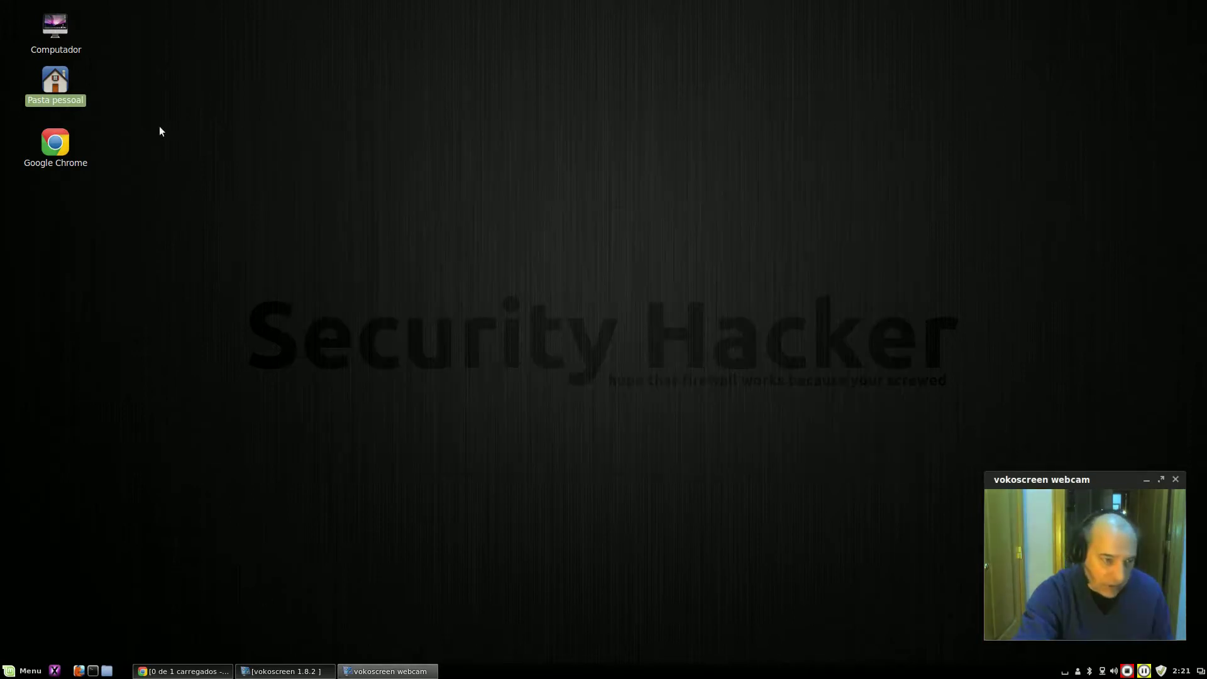
double_click(55, 81)
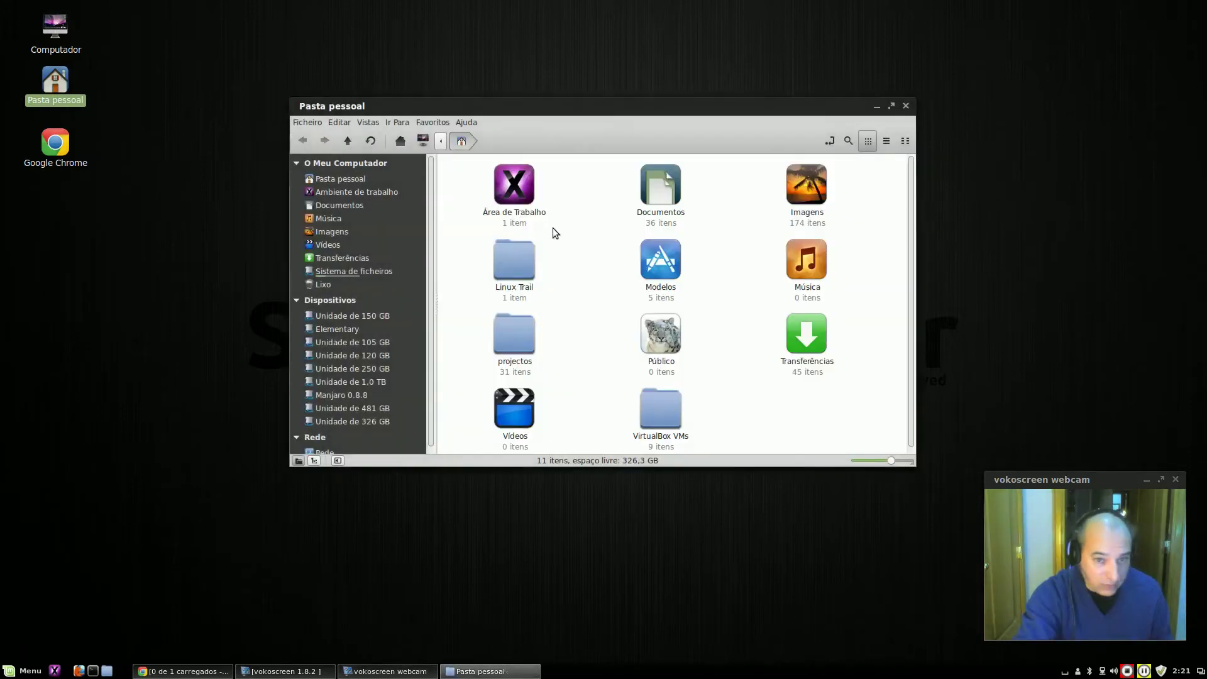
double_click(806, 189)
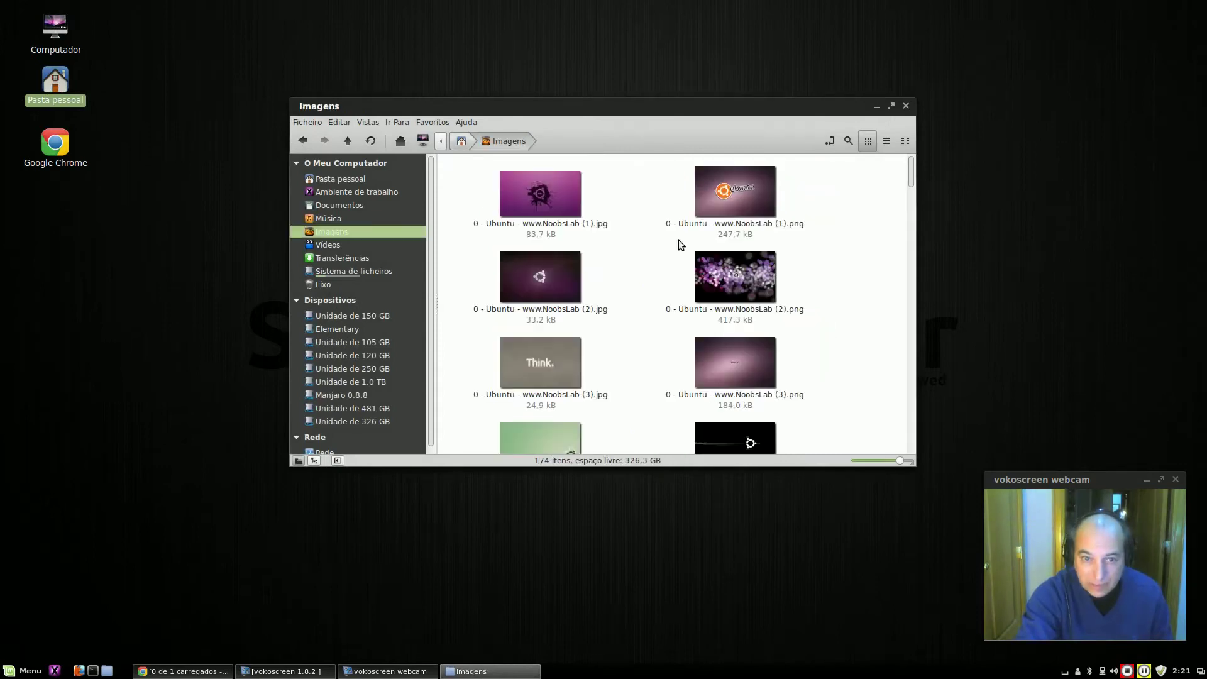
right_click(549, 198)
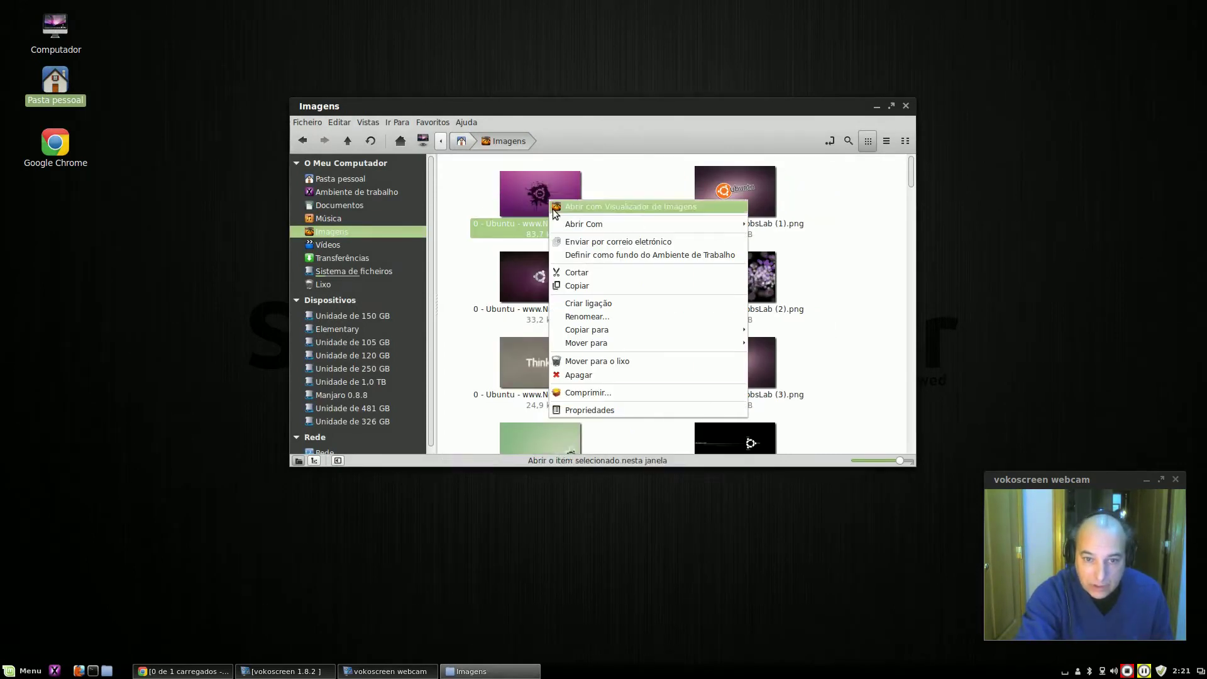
mouse_move(557, 223)
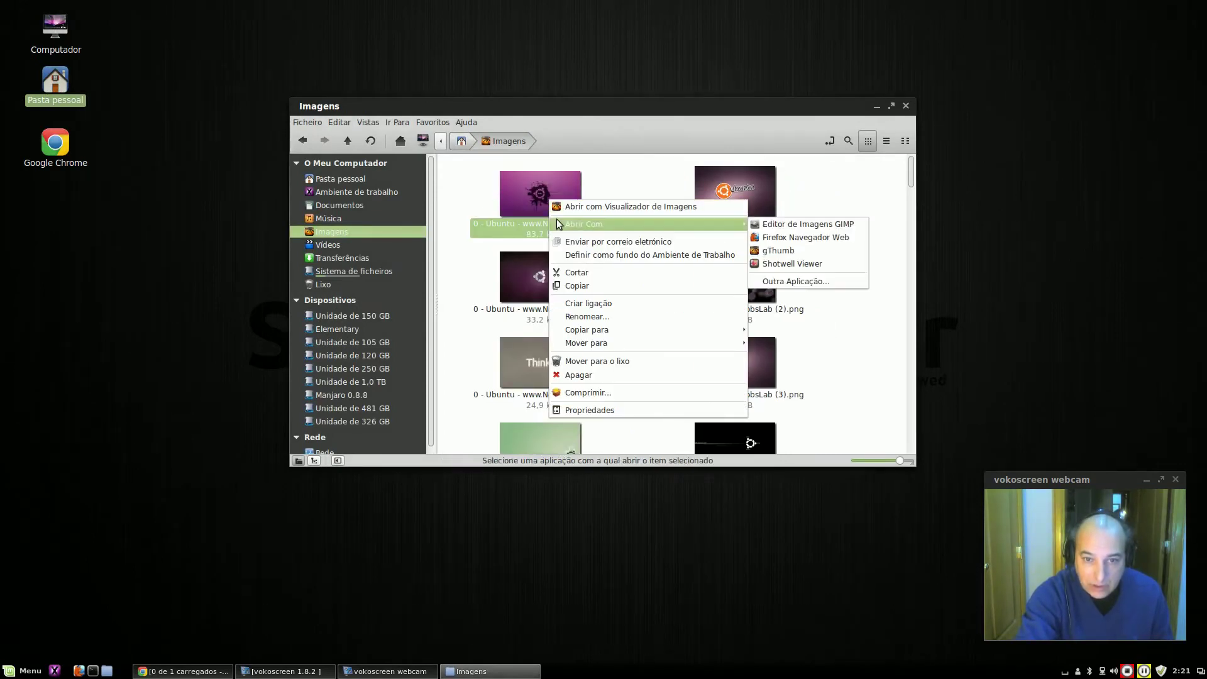
click(801, 265)
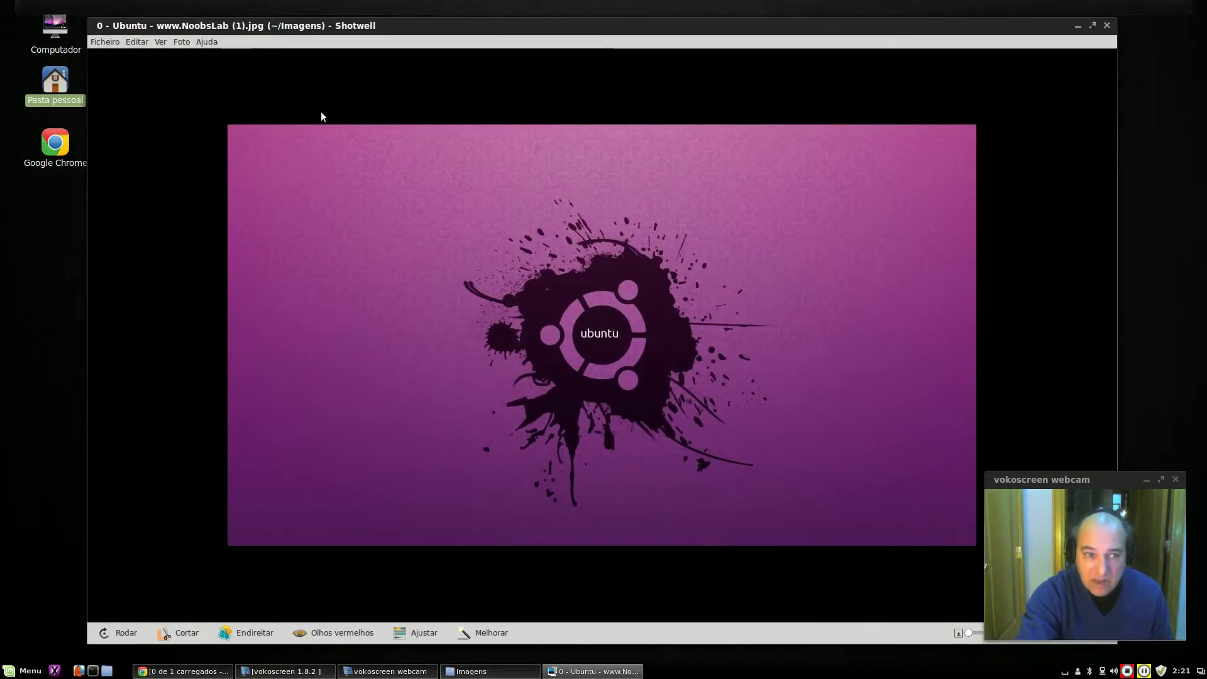
click(111, 41)
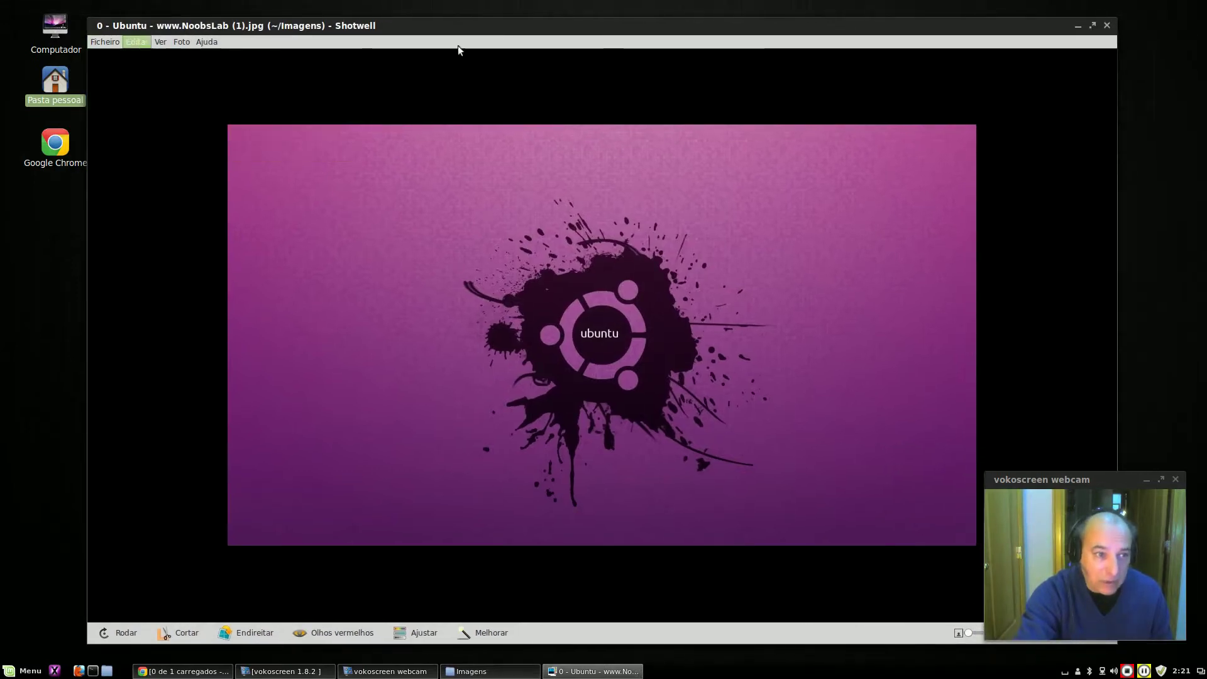
click(1105, 30)
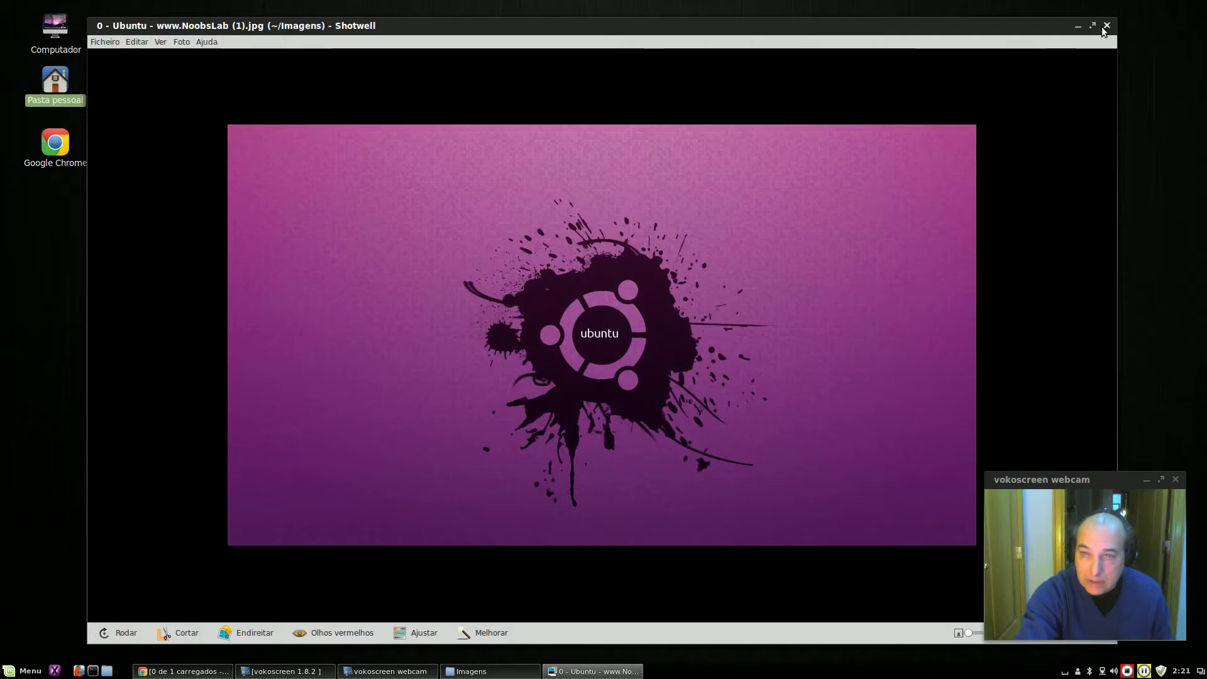
click(1108, 25)
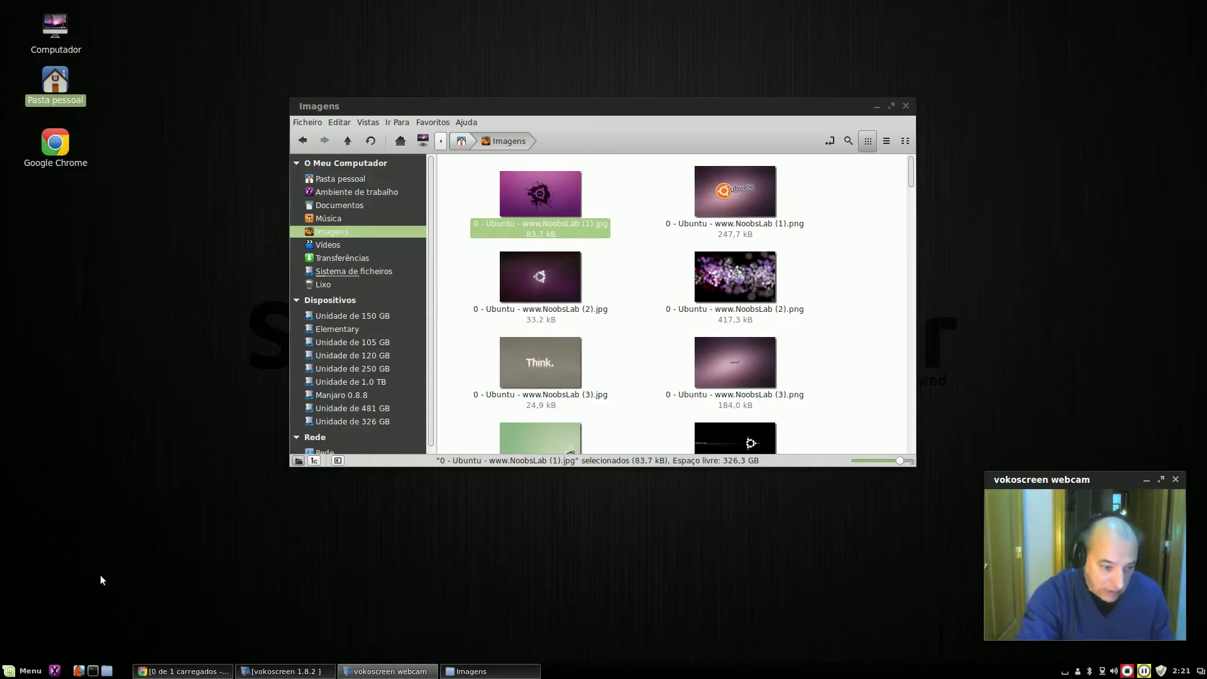
- Switch to Firefox and search Google for "shotwell home"
click(78, 671)
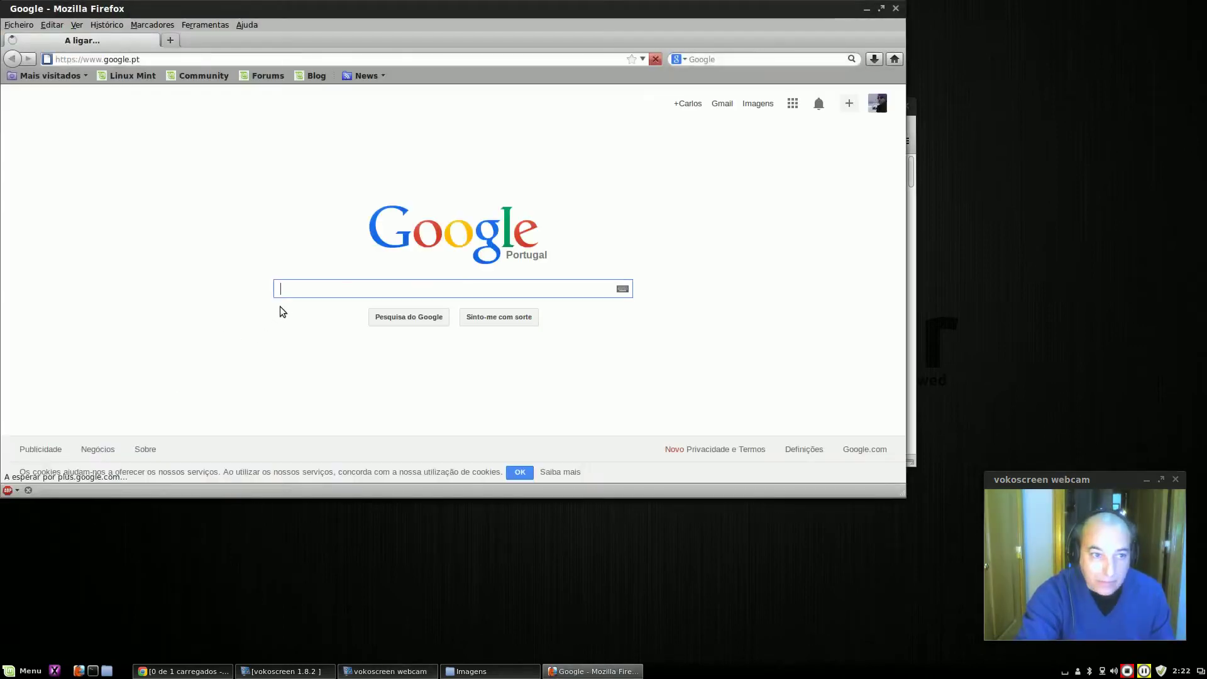
text(shot)
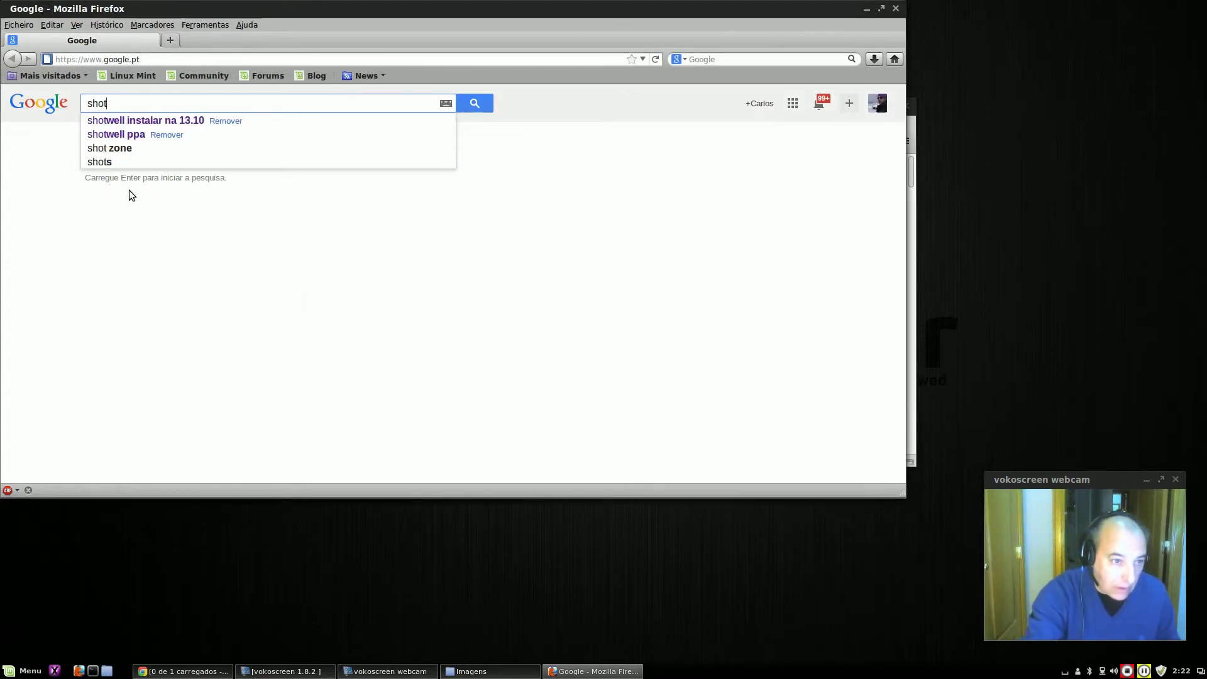
text(well)
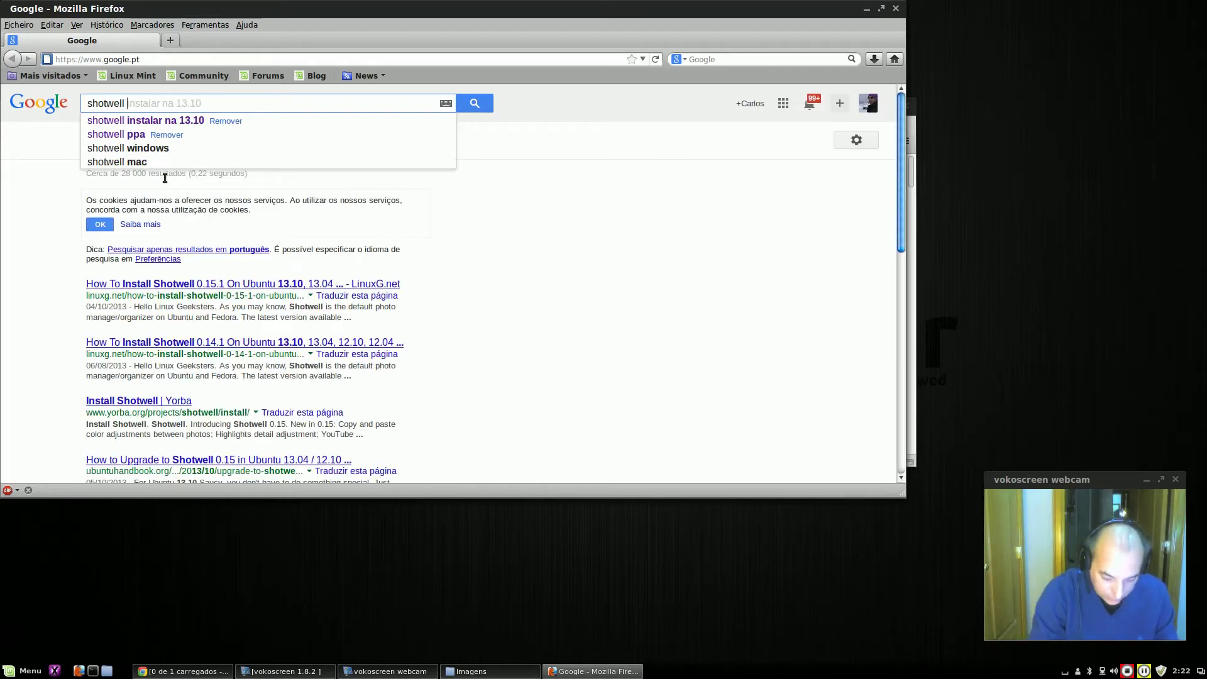
text( home)
key(Return)
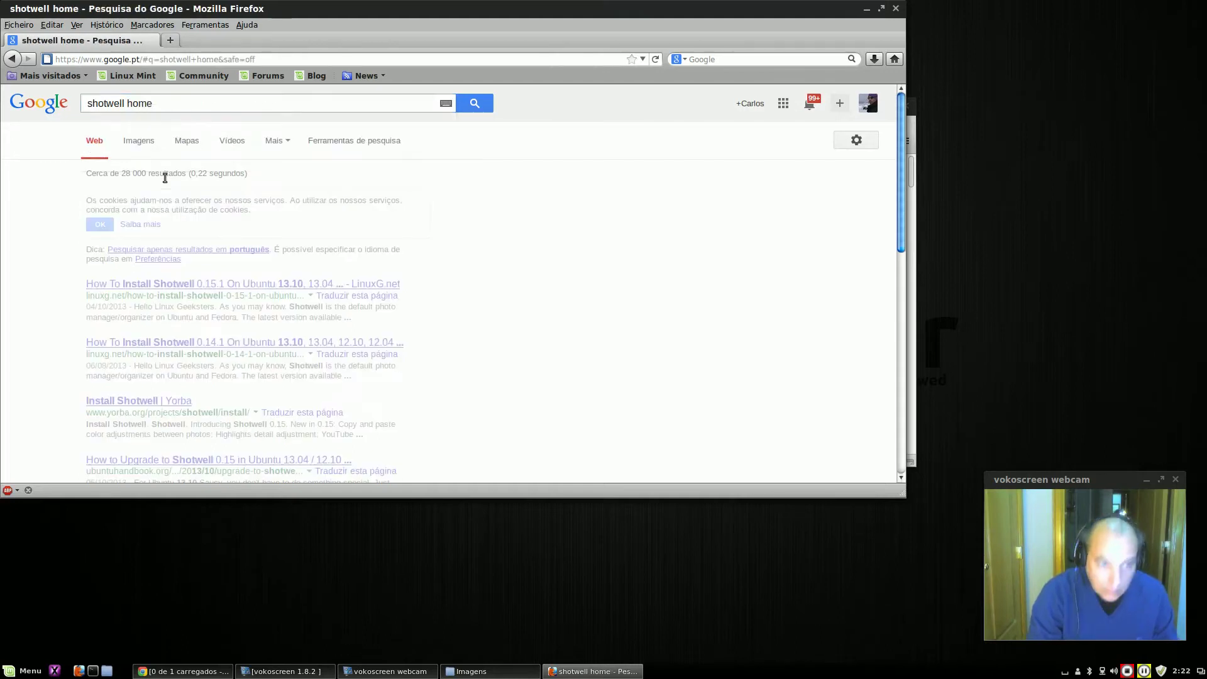
- Maximize the browser, switch to the image results and open the Yorba Shotwell project page from its night harbour screenshot
scroll(227, 319, down, 4)
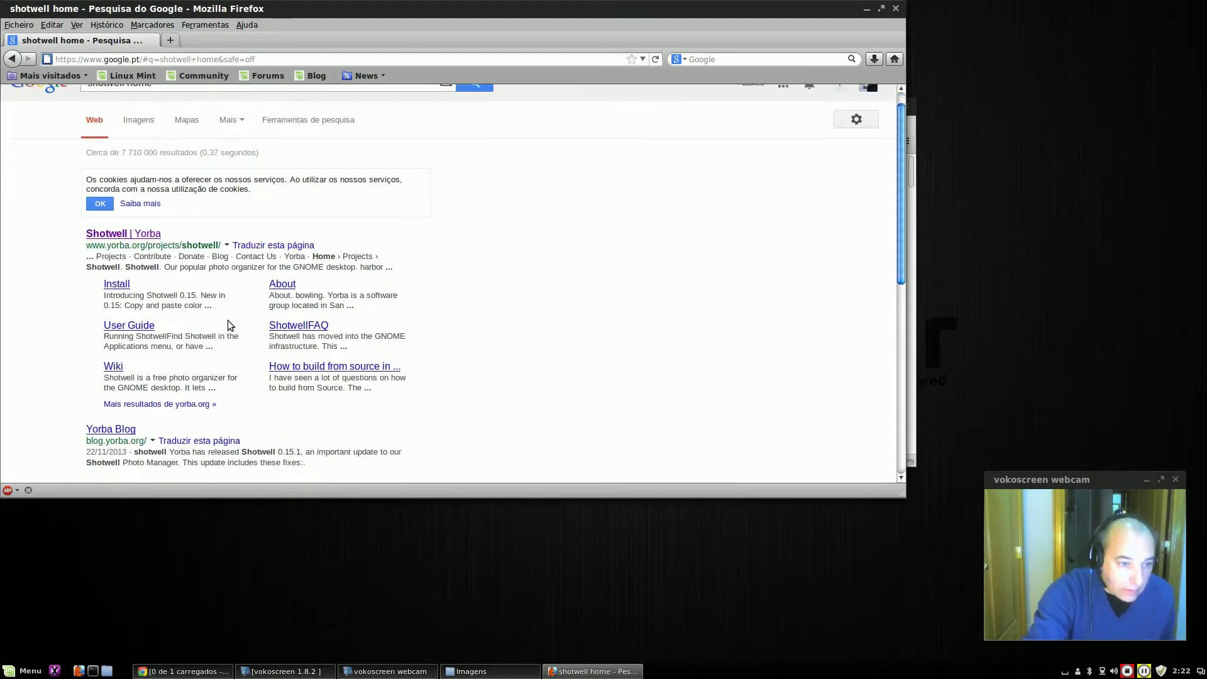
scroll(232, 315, down, 3)
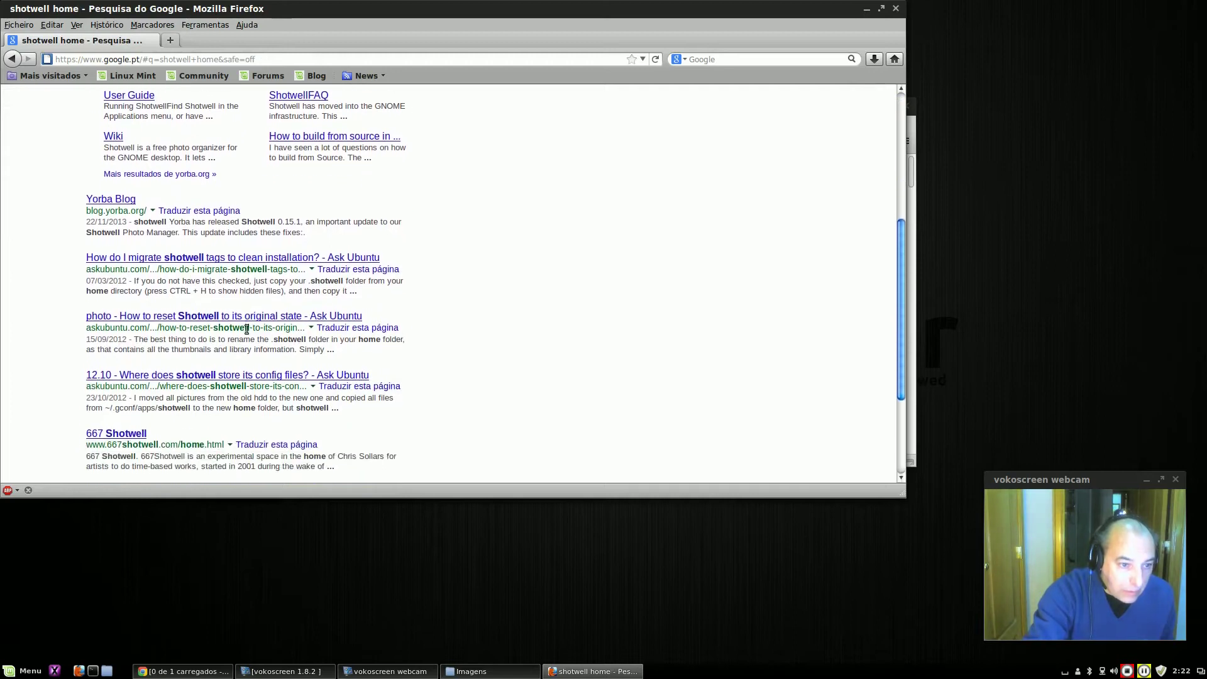
scroll(231, 316, down, 2)
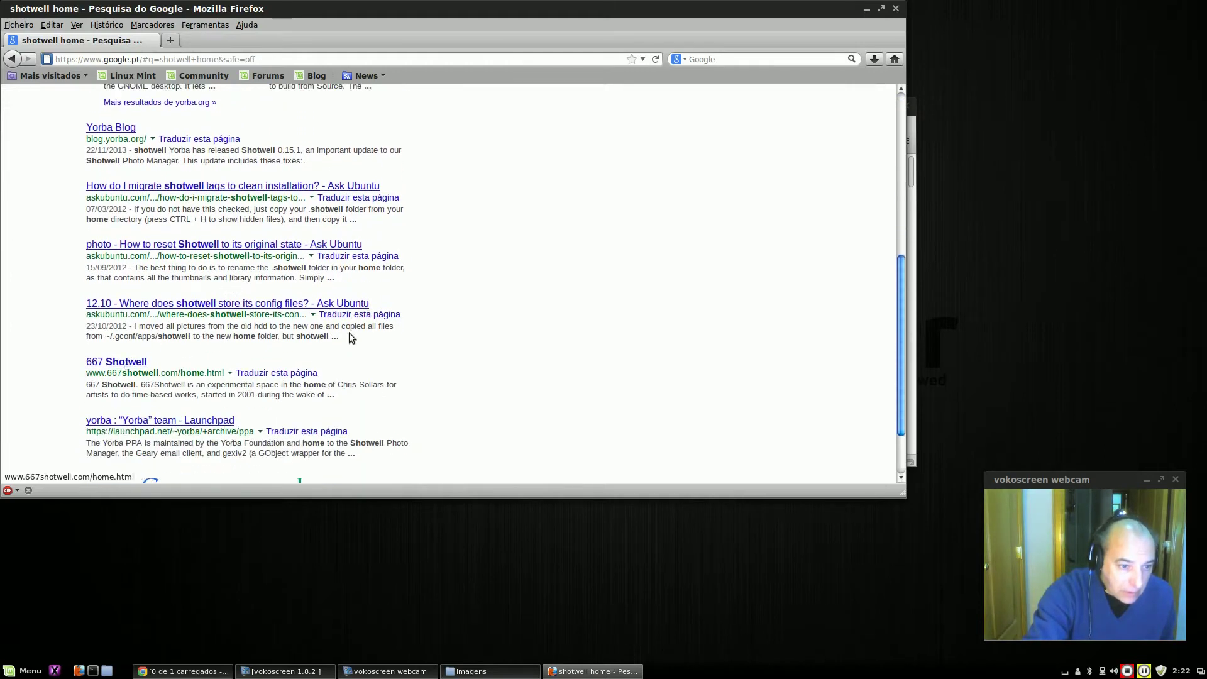
click(881, 8)
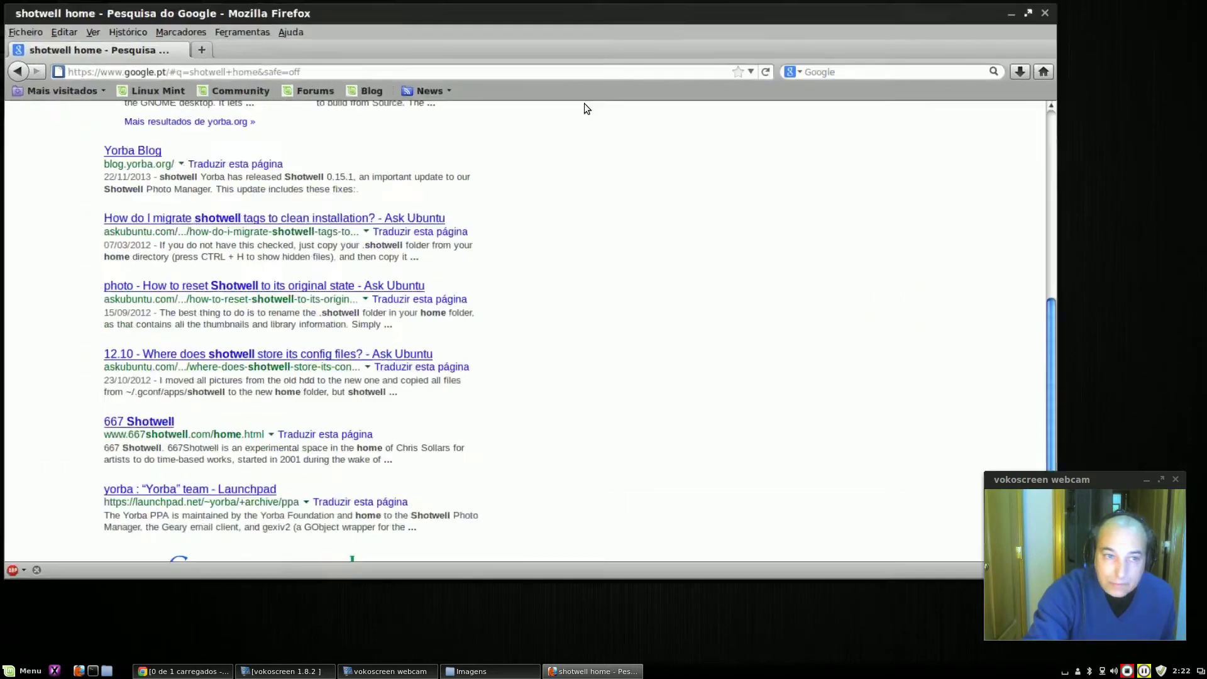
scroll(135, 148, up, 7)
click(135, 146)
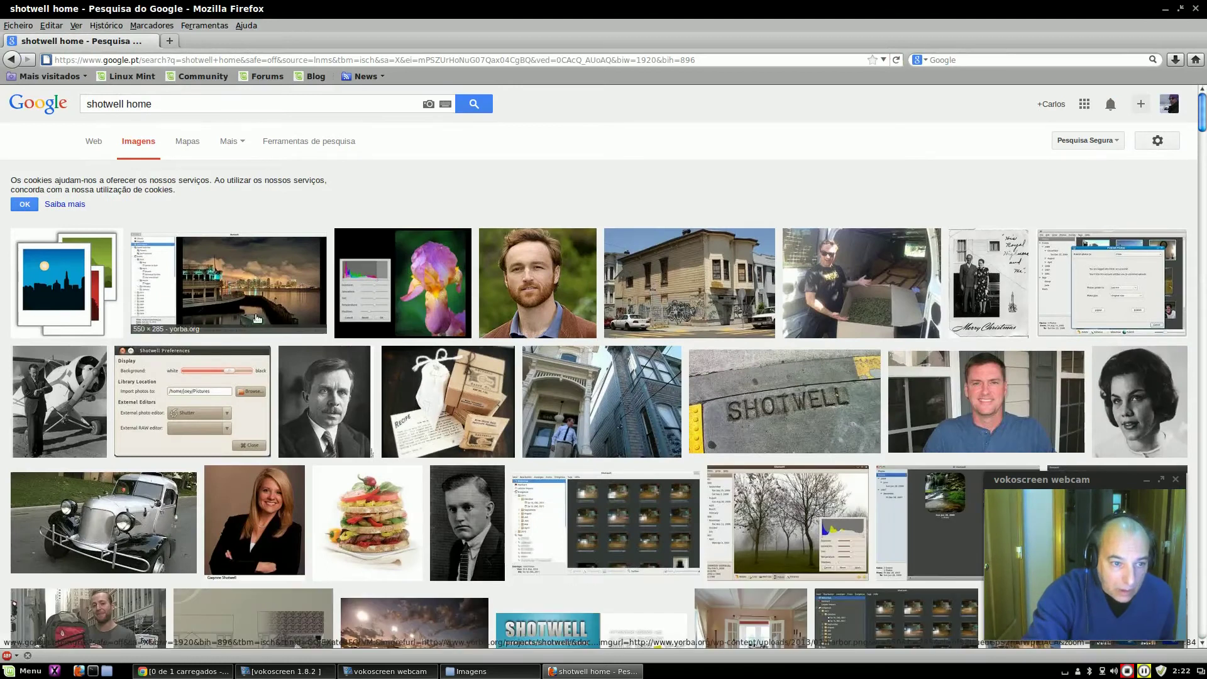
click(257, 318)
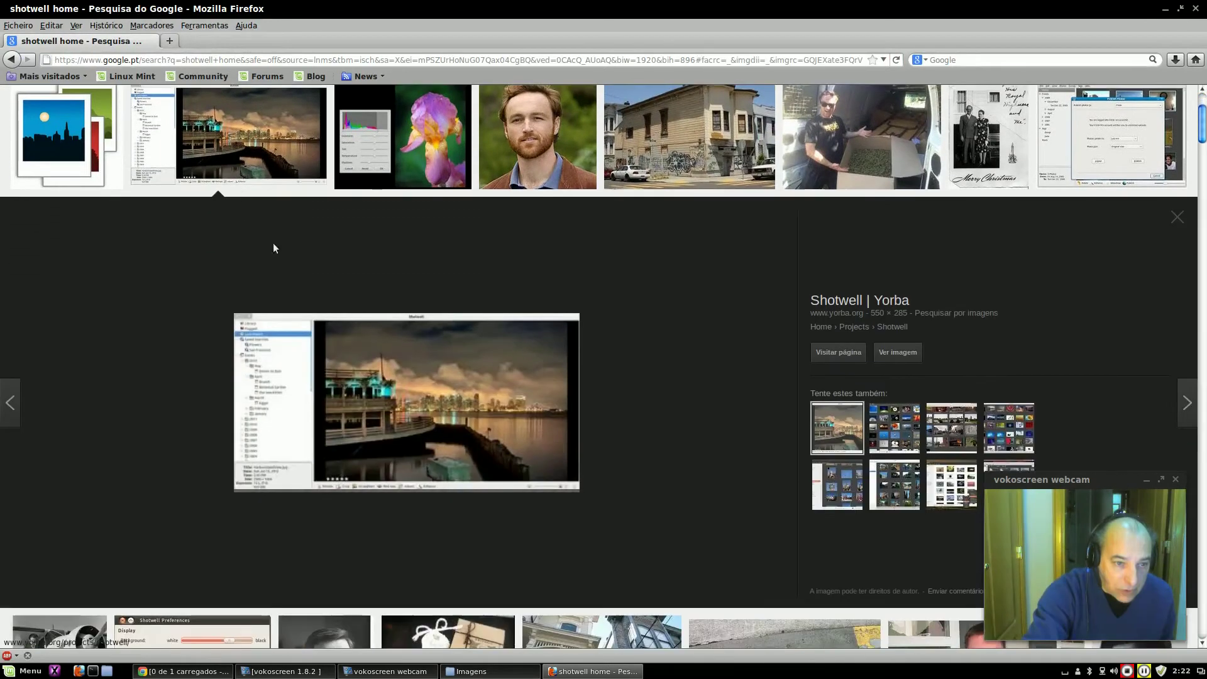
click(401, 386)
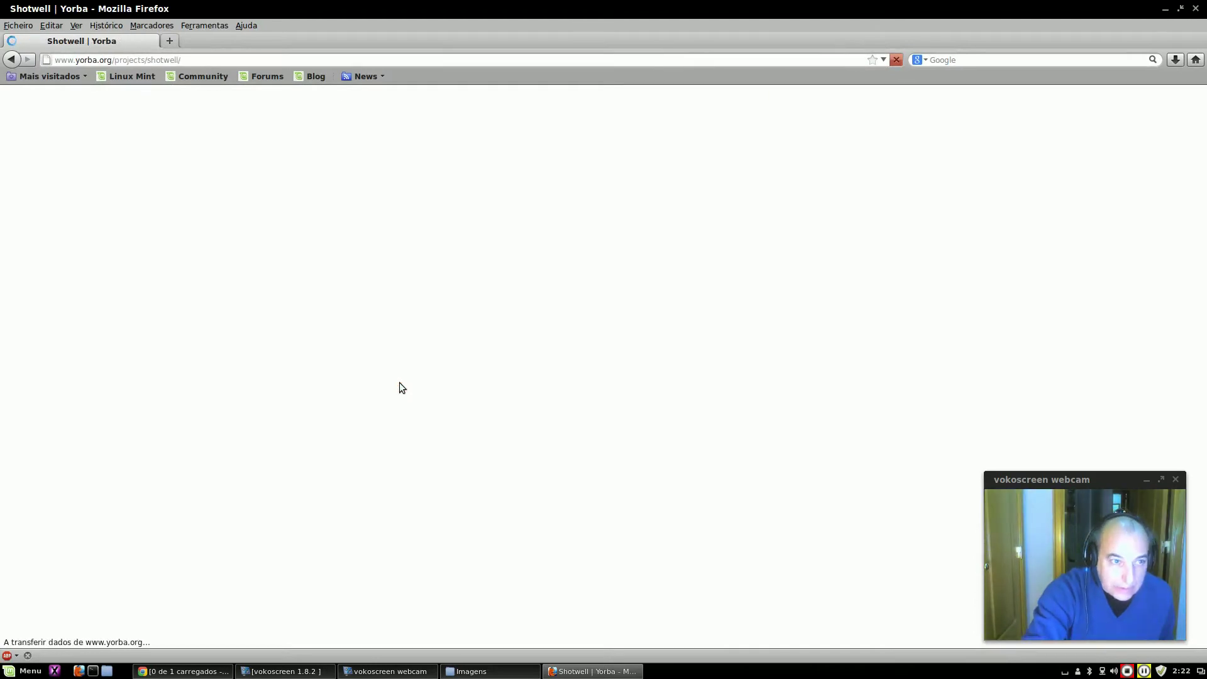
- Review the feature sections on Yorba's Shotwell page, return to the image results and close Firefox
scroll(285, 326, down, 9)
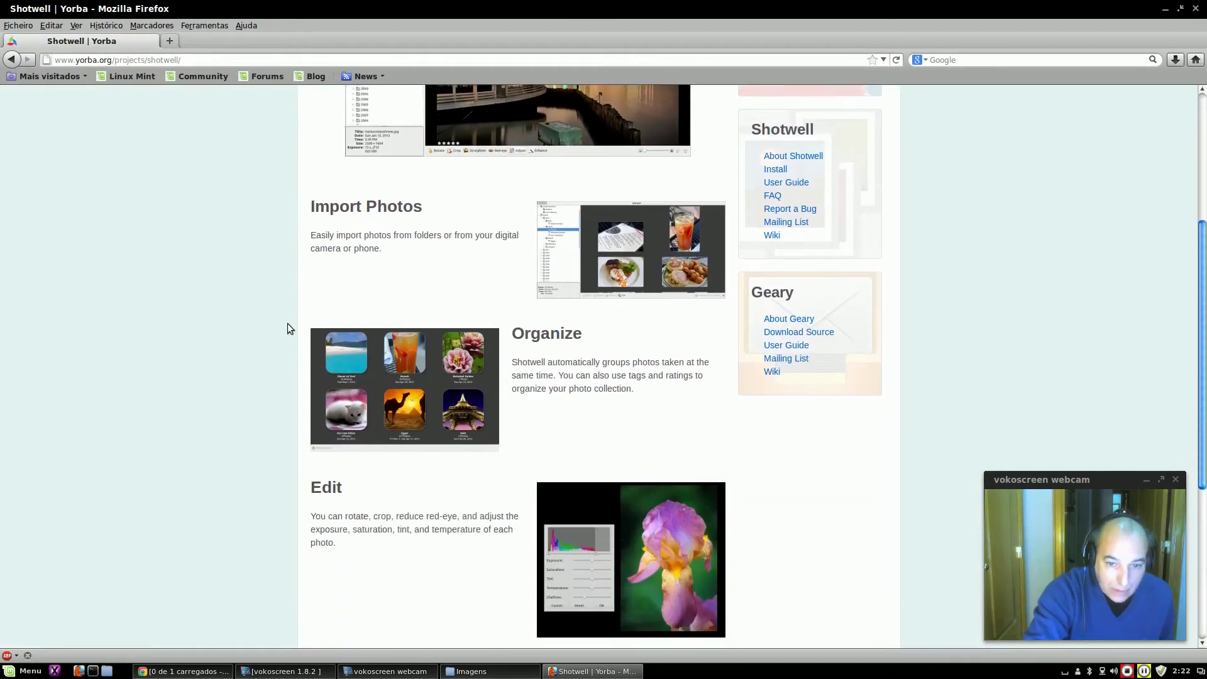
scroll(301, 301, up, 3)
scroll(301, 276, up, 5)
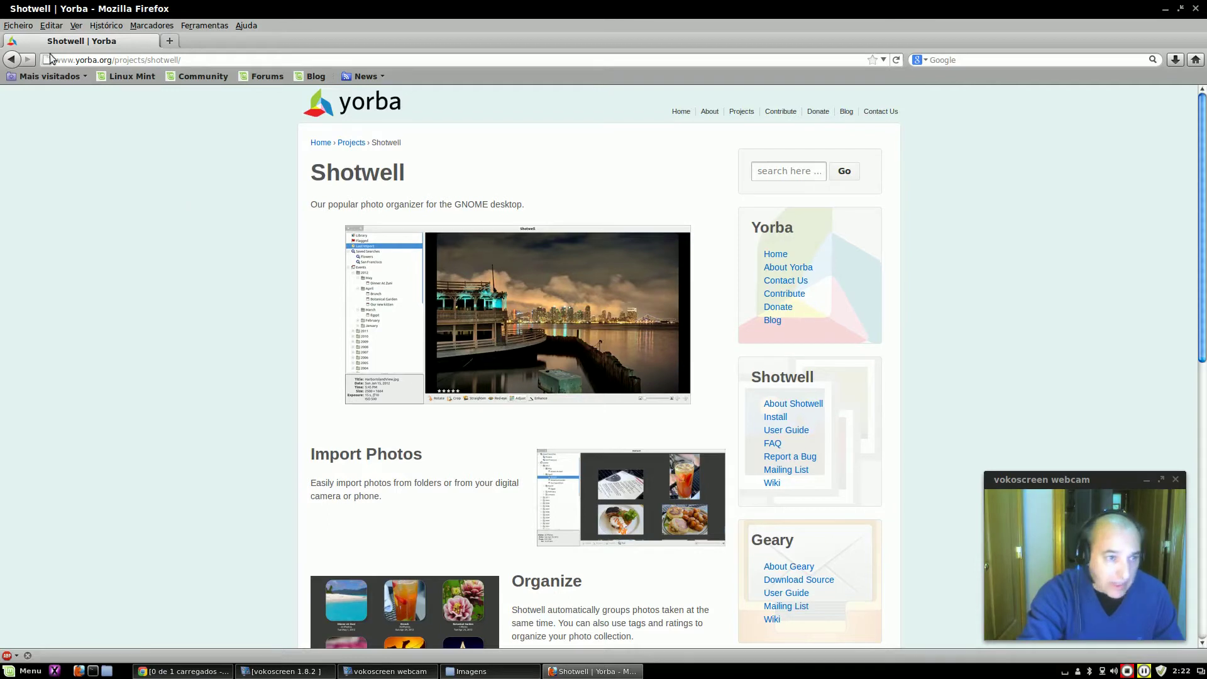
click(14, 60)
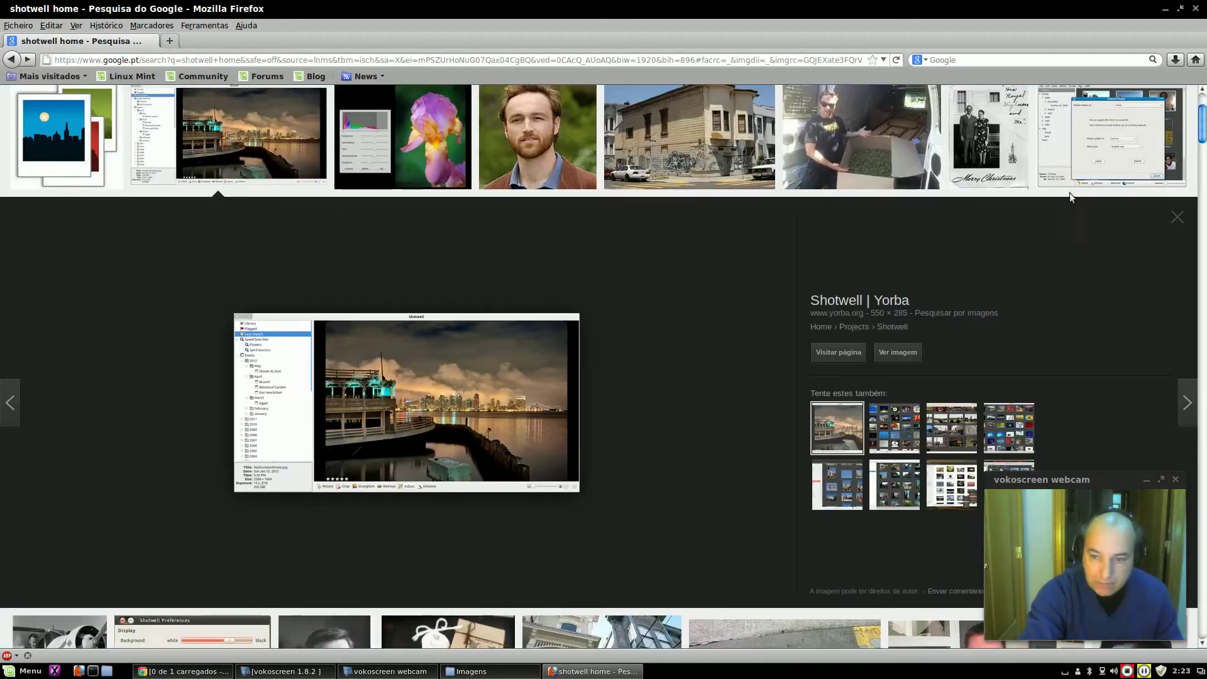
click(1196, 10)
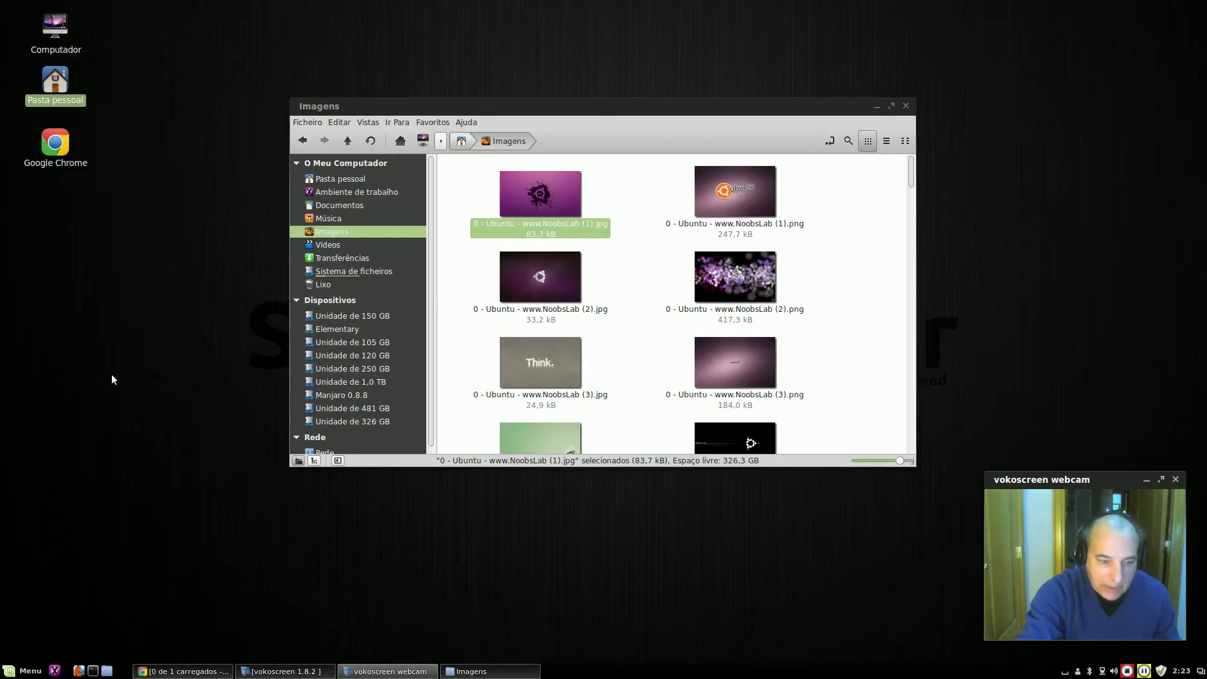
- Switch to Google Chrome and open the Google home page in a new tab
click(203, 671)
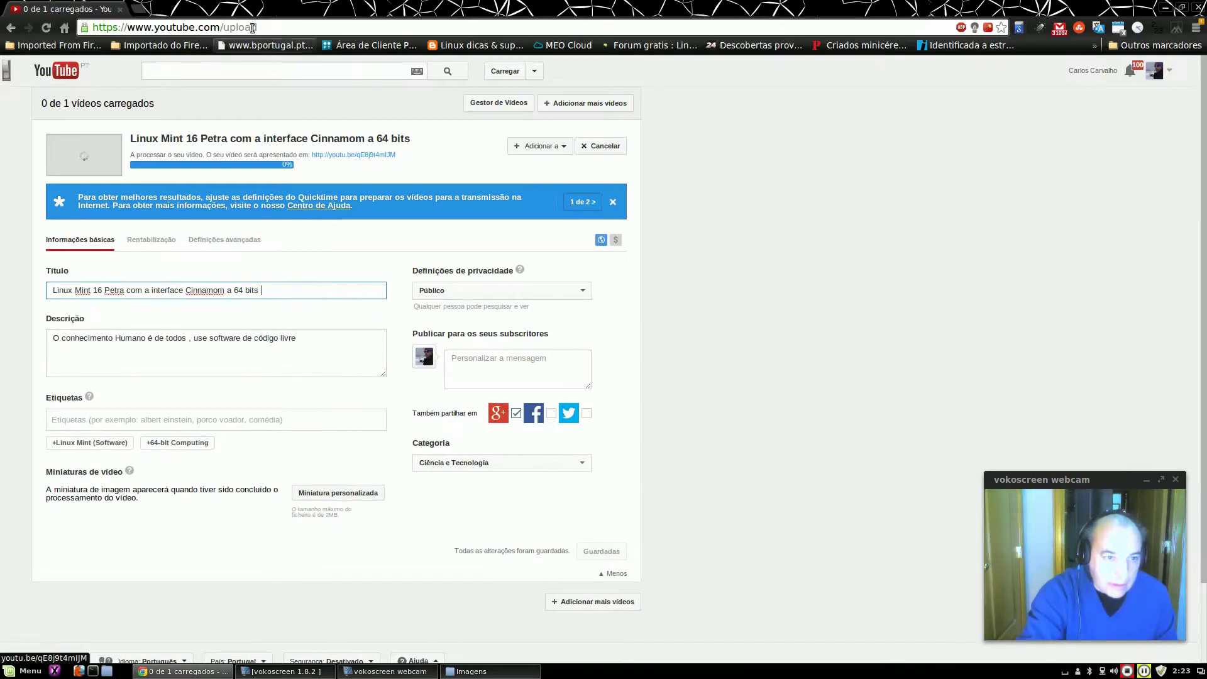
click(141, 9)
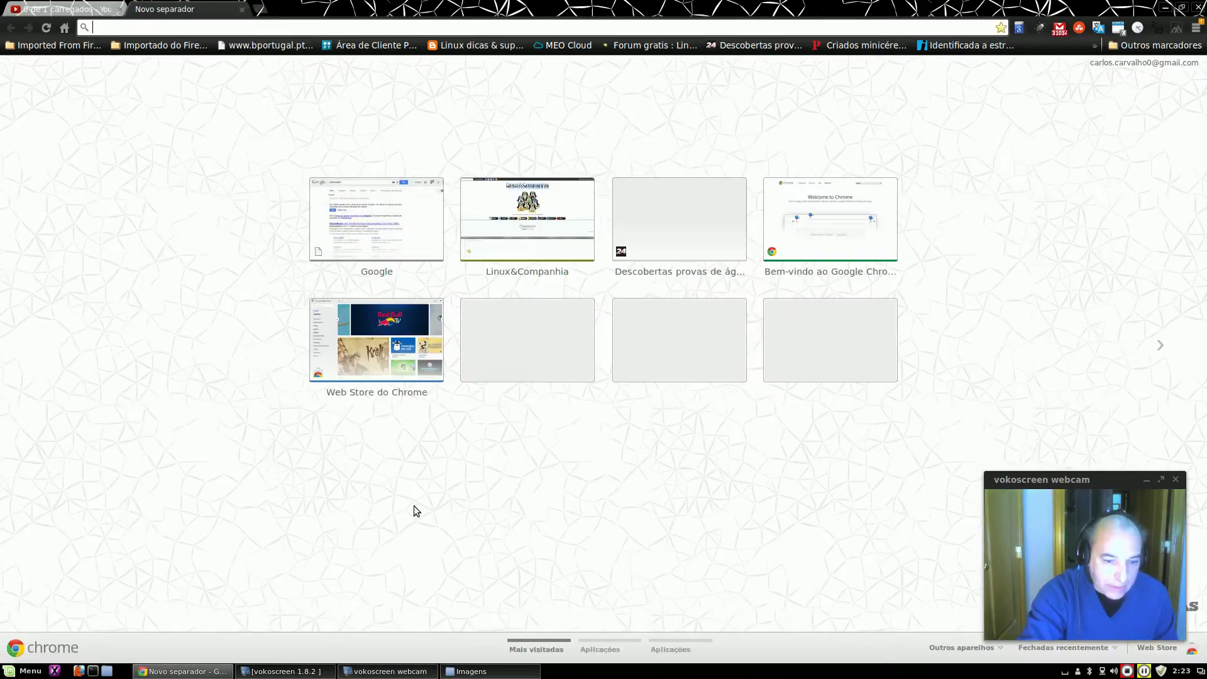
click(408, 227)
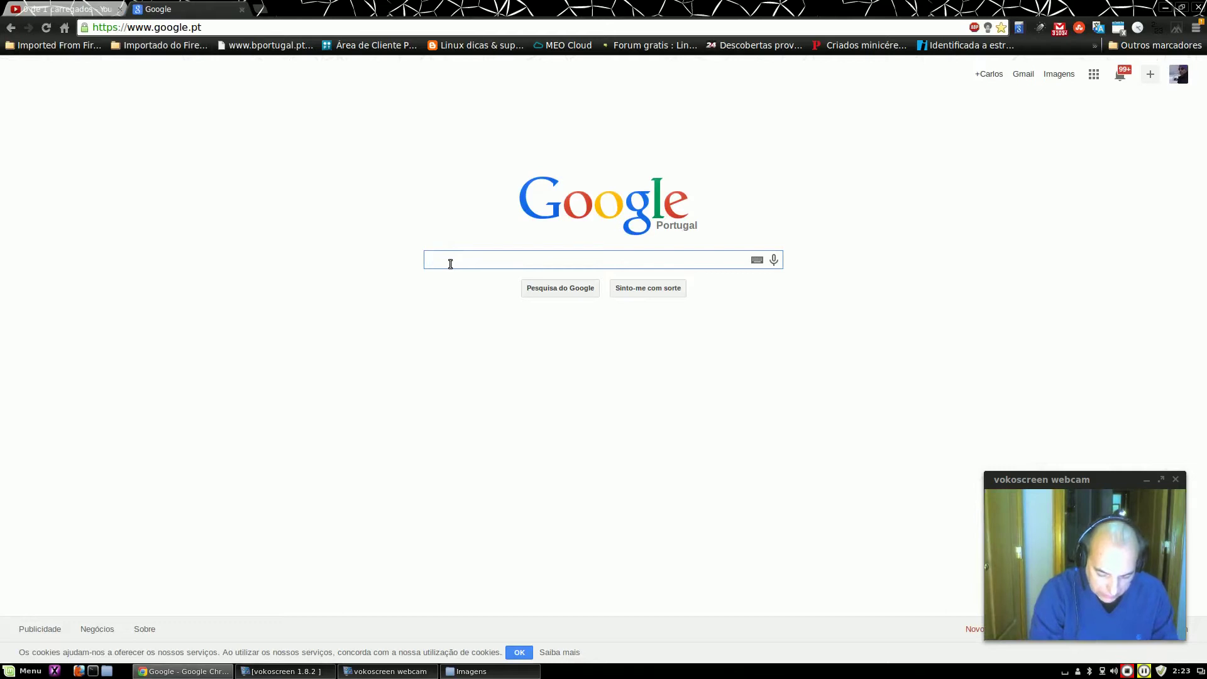
- Search Google for "instalar showell pps"
text(instalar )
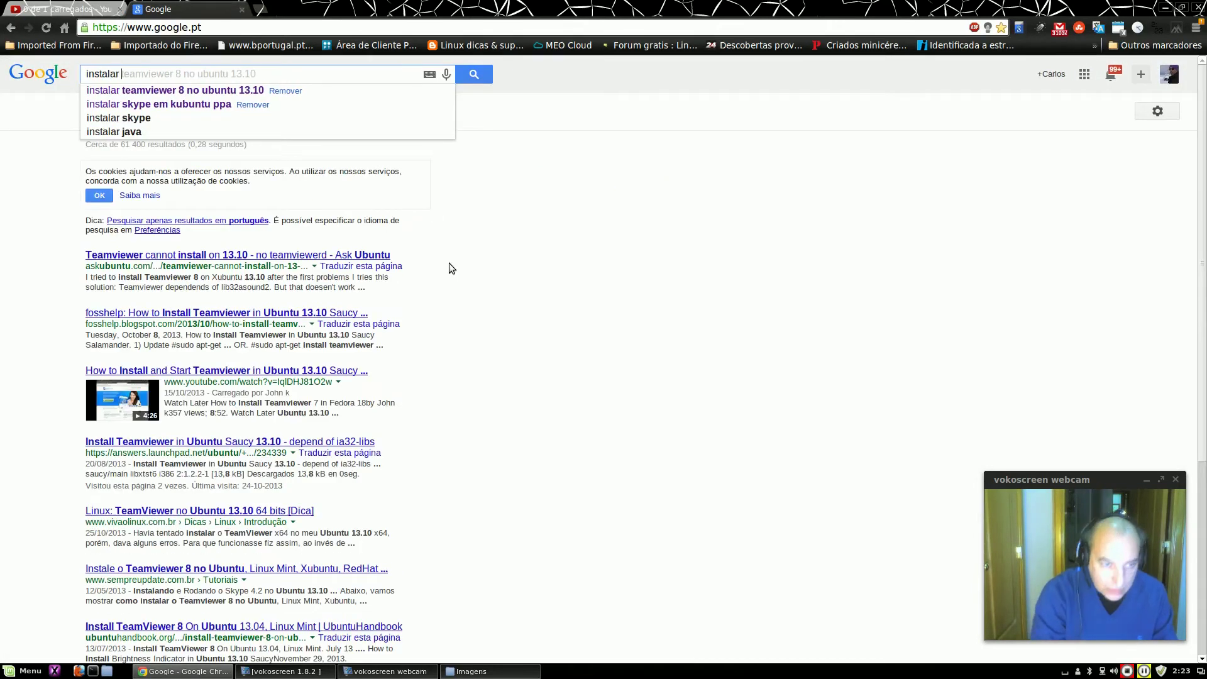
text(shotell)
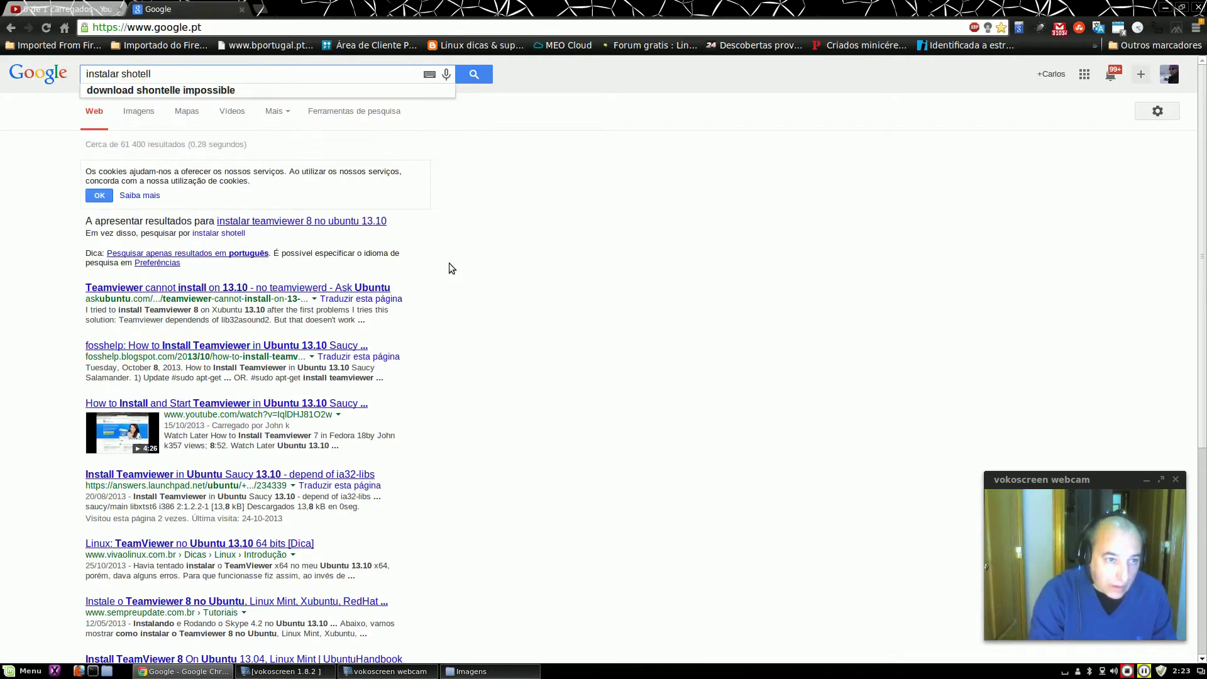
key(BackSpace)
key(BackSpace)
key(BackSpace)
key(BackSpace)
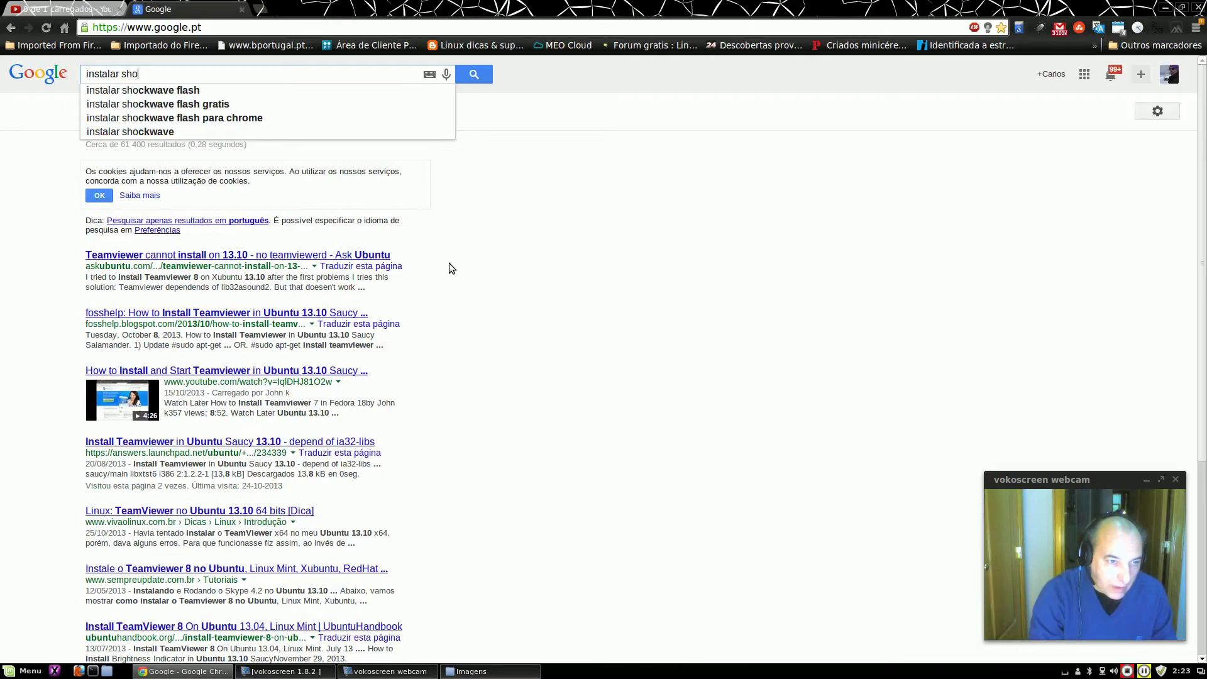
text(wae)
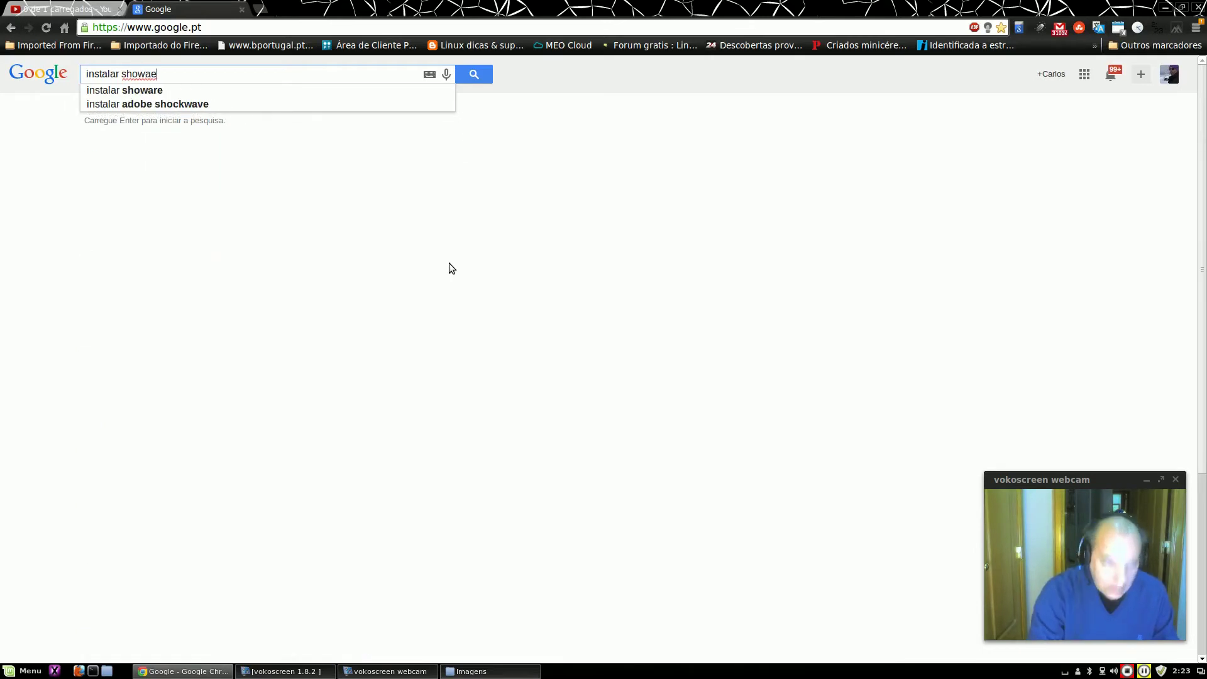
key(BackSpace)
key(BackSpace)
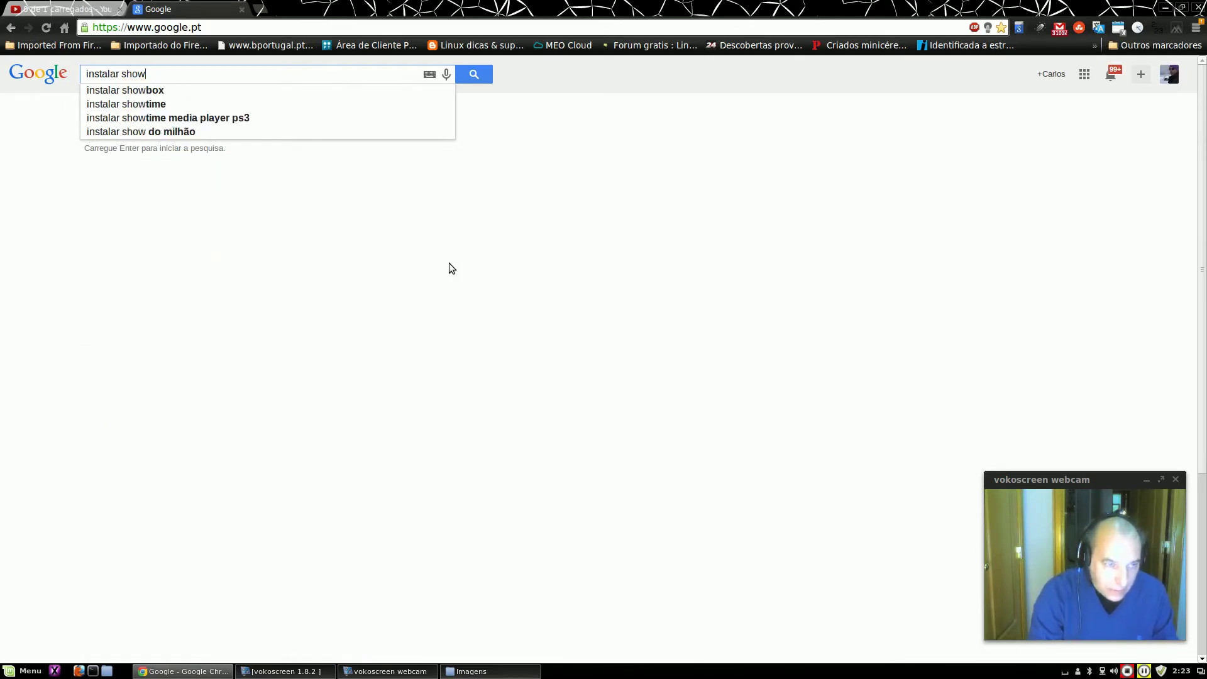
text(ell)
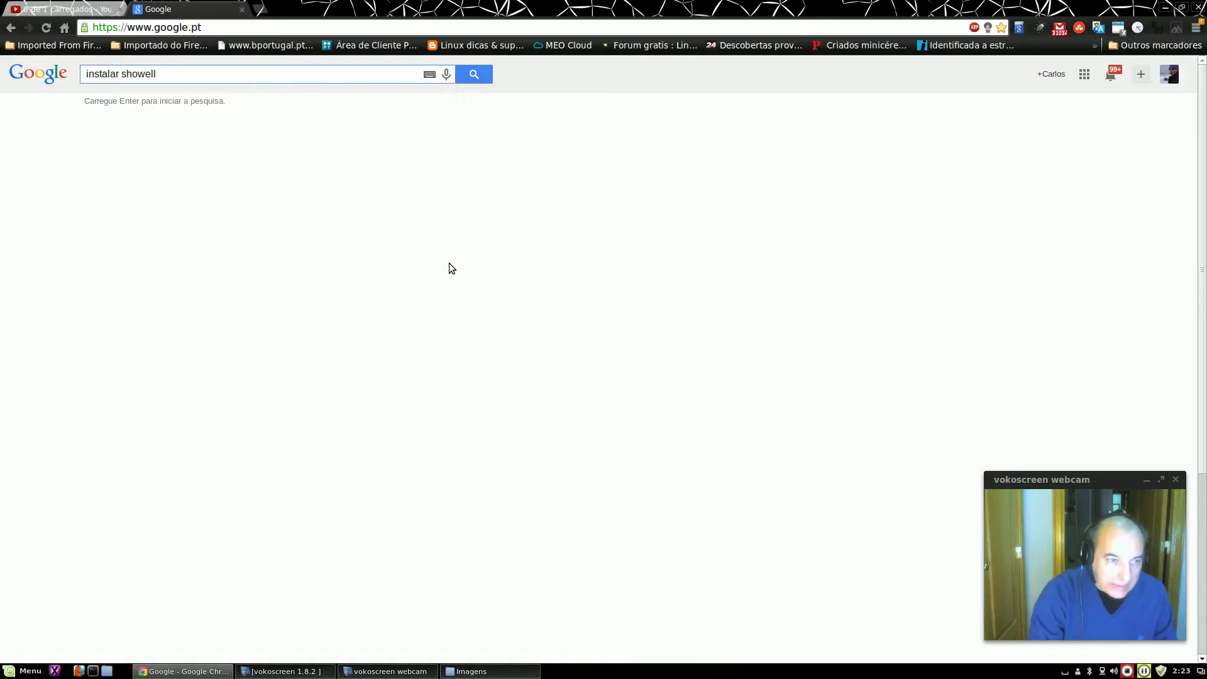
text( pps)
key(Return)
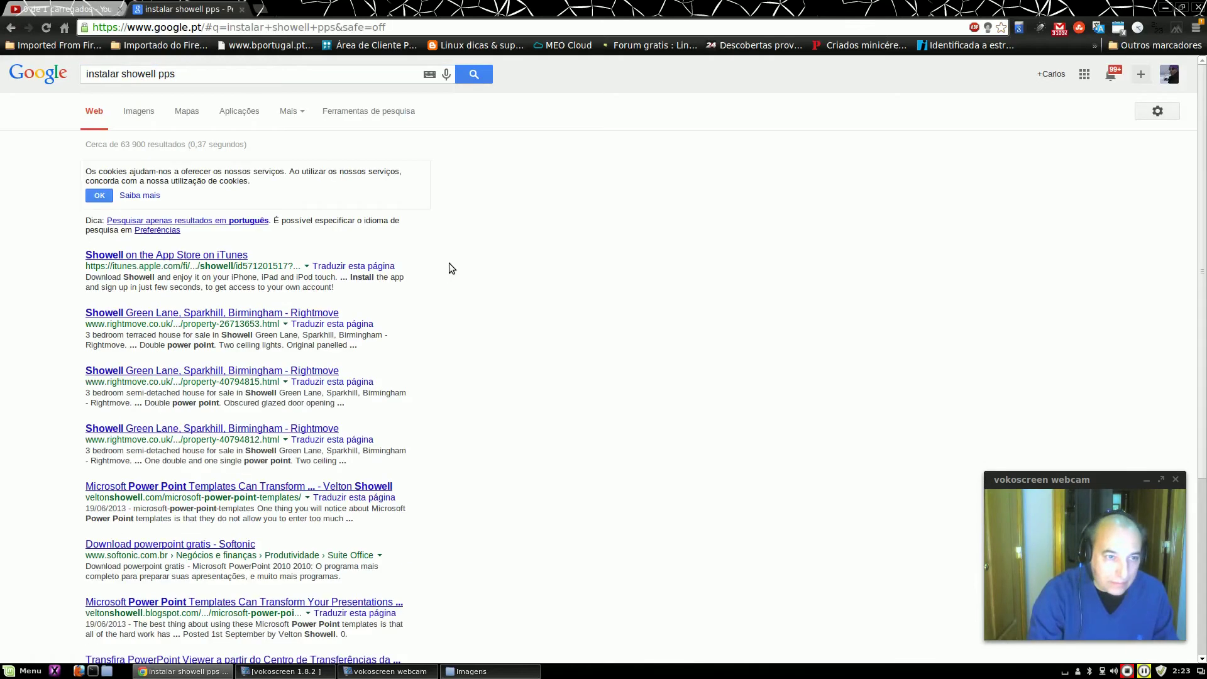
- Correct the last word of the Google query so it reads "instalar showell ppa" and run the search
click(207, 77)
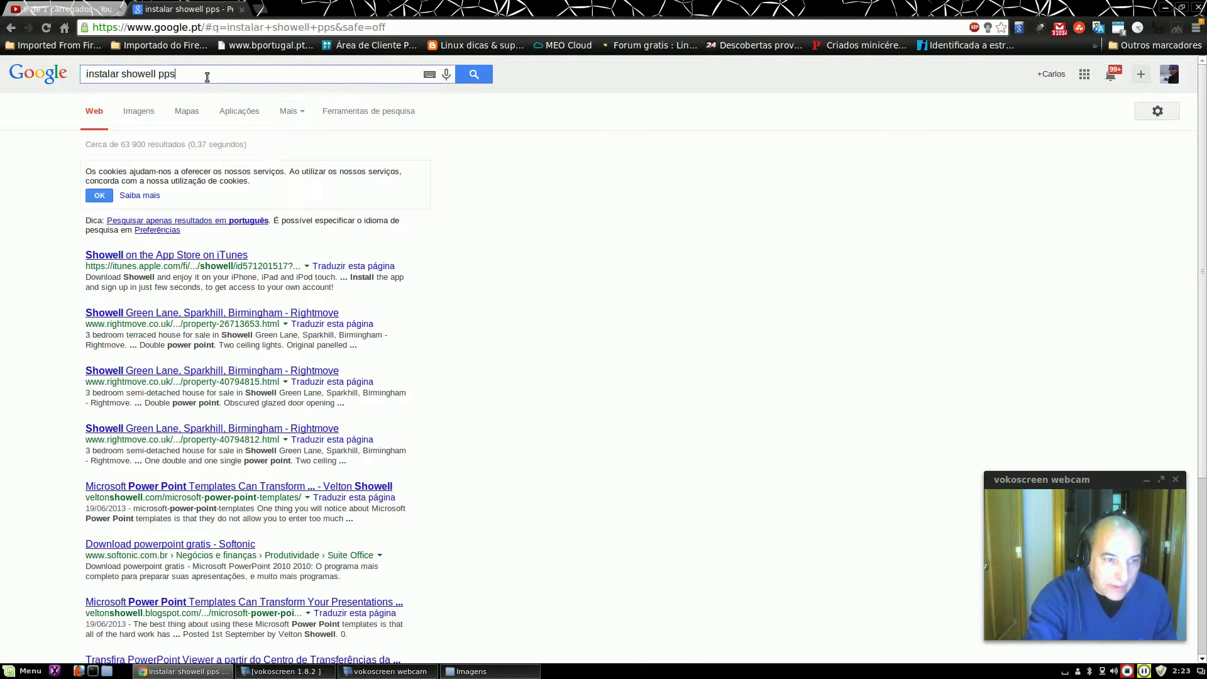
key(BackSpace)
text(a)
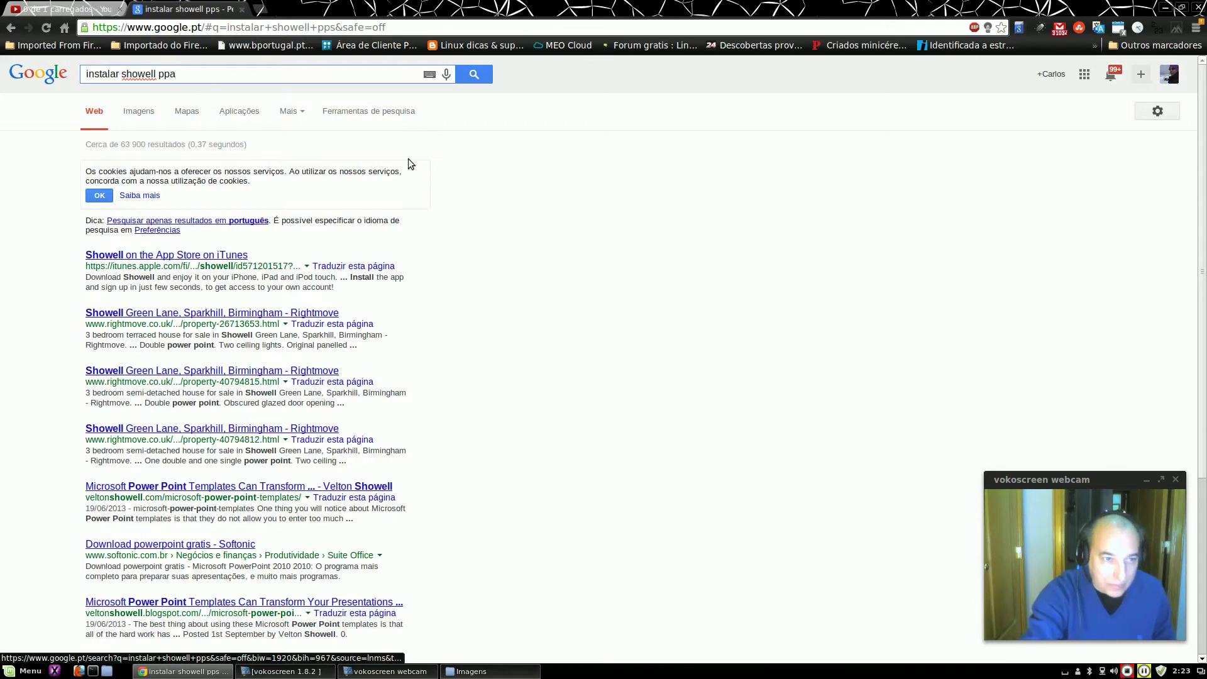
click(474, 74)
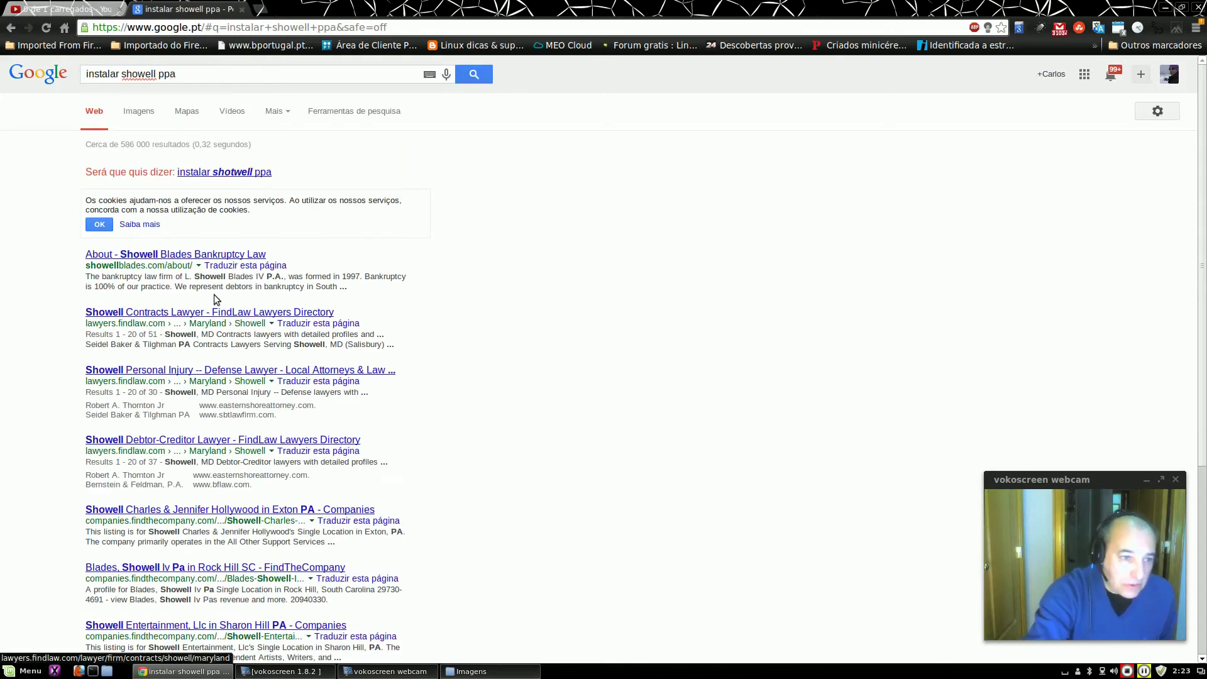
- Replace the Google query with "yorba ppa" and open the Yorba team's PPA page on Launchpad from the results
click(204, 74)
key(BackSpace)
key(BackSpace)
key(BackSpace)
key(BackSpace)
key(BackSpace)
key(BackSpace)
key(BackSpace)
key(BackSpace)
key(BackSpace)
key(BackSpace)
key(BackSpace)
key(BackSpace)
key(BackSpace)
key(BackSpace)
key(BackSpace)
key(BackSpace)
key(BackSpace)
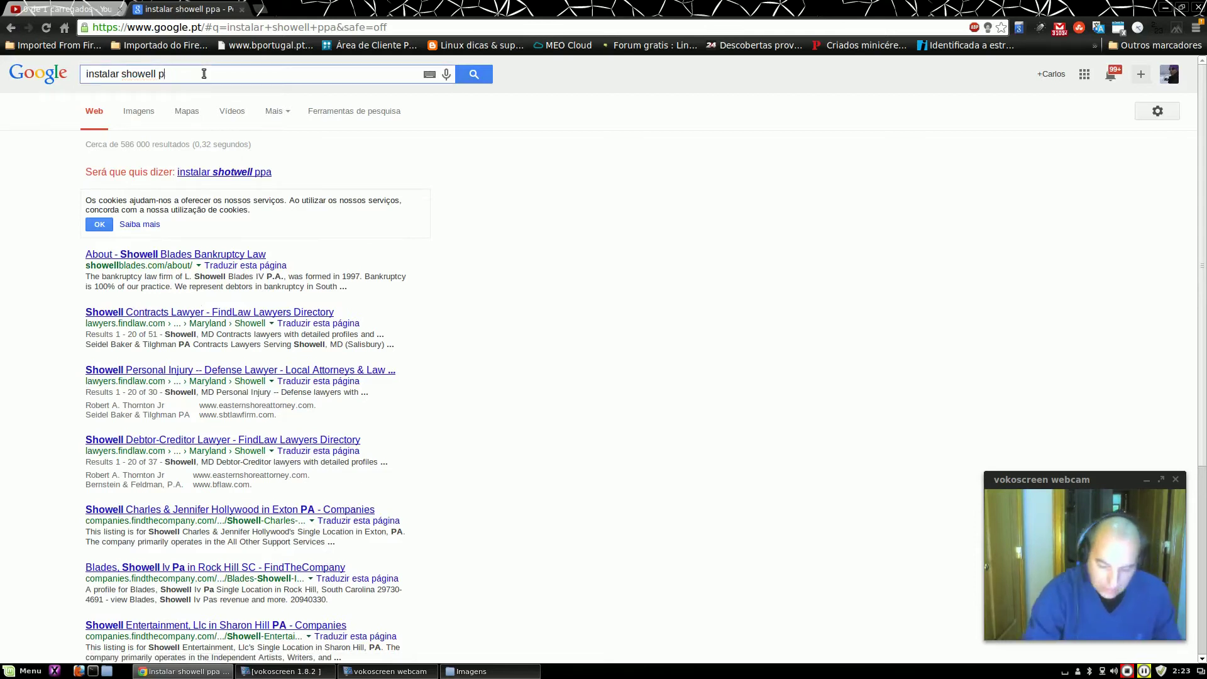
key(BackSpace)
key(BackSpace)
key(BackSpace)
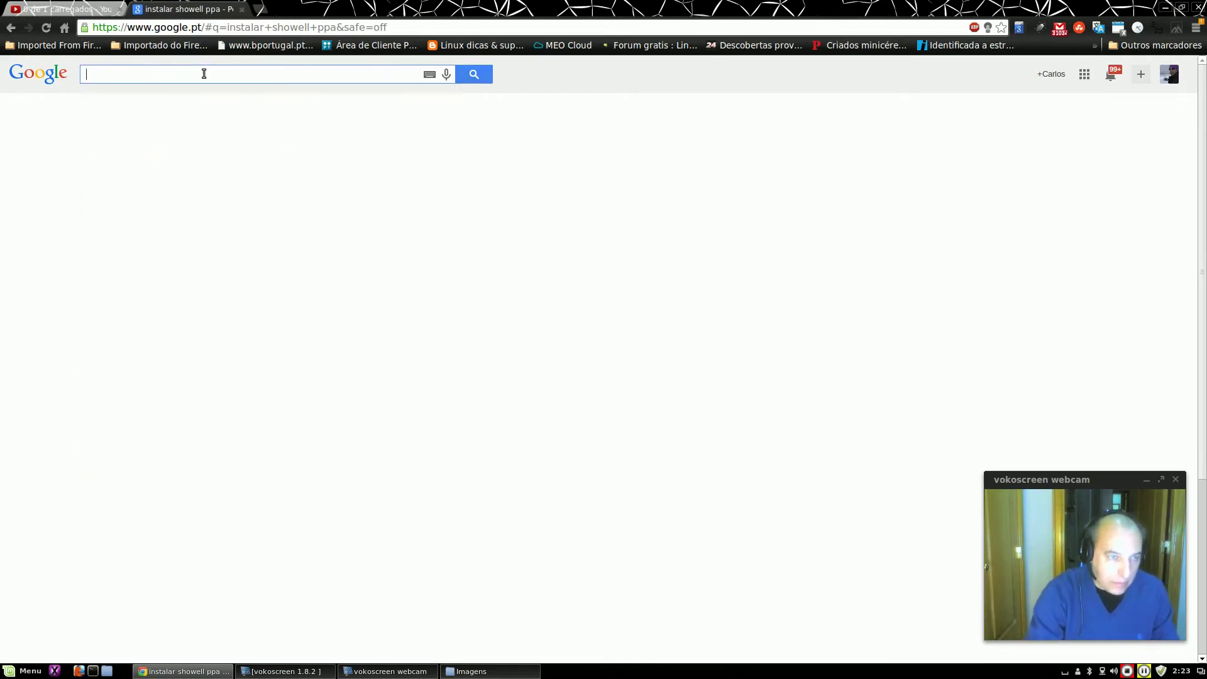
text(yor)
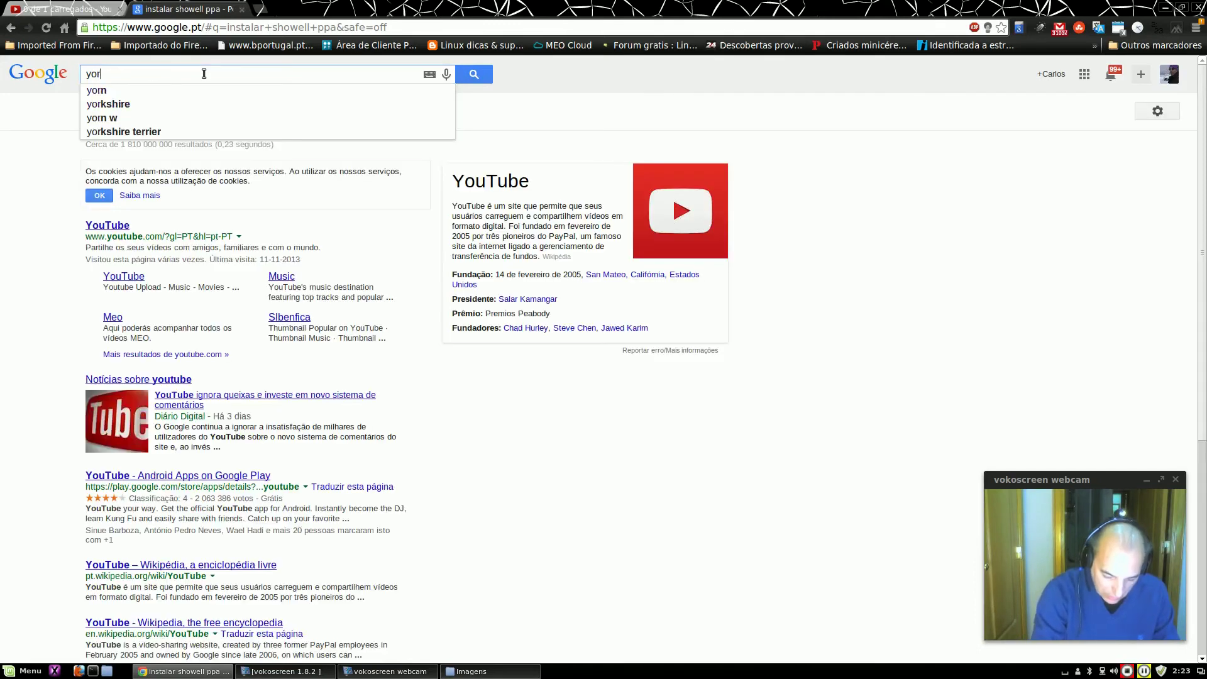
text(ba ppa)
key(Return)
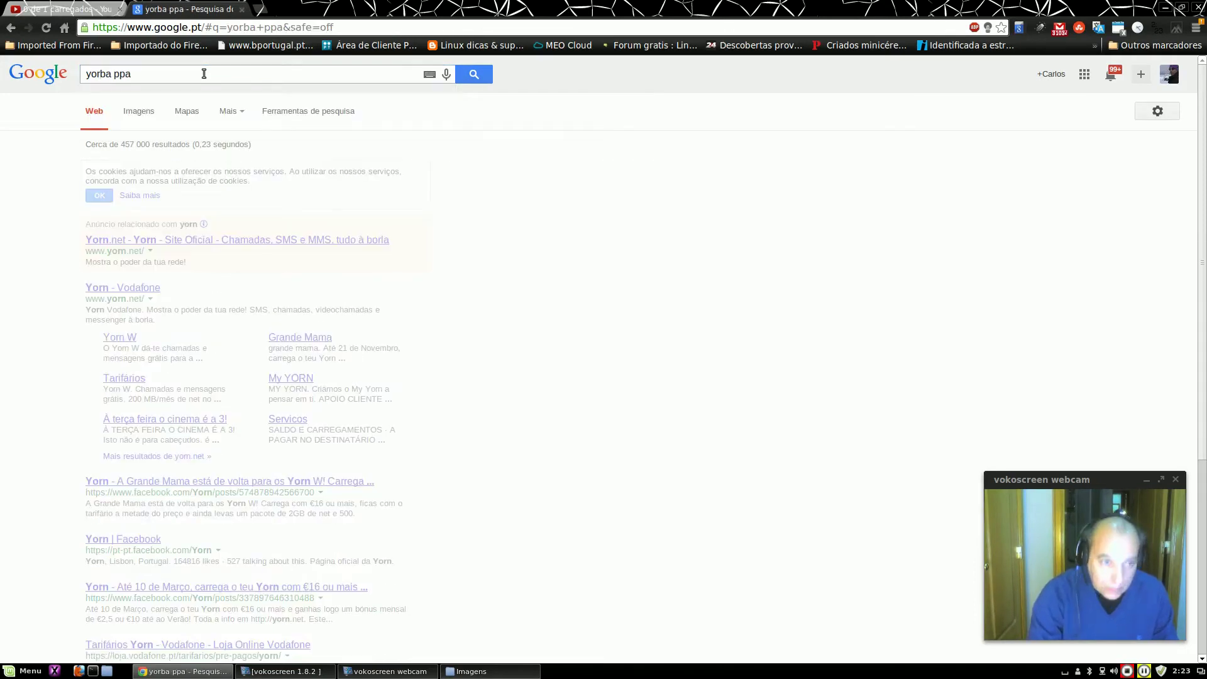
click(140, 226)
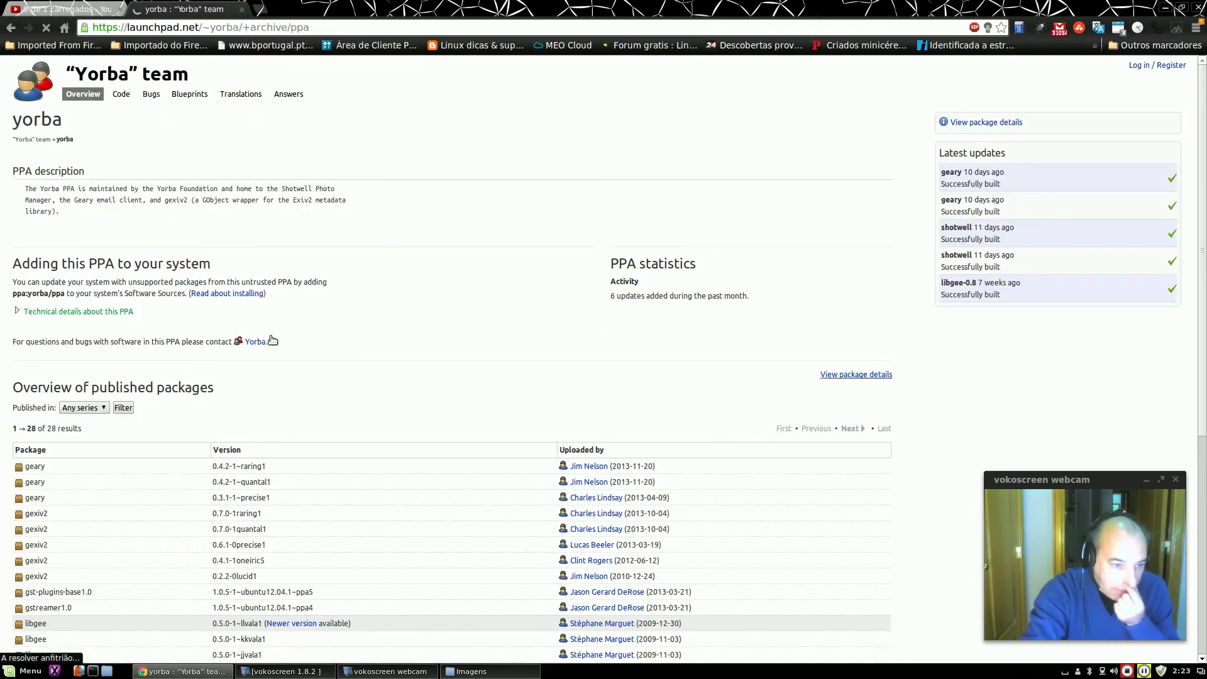
- Look through the Yorba PPA's published packages and copy the package name "libgee" from the list
scroll(396, 313, down, 3)
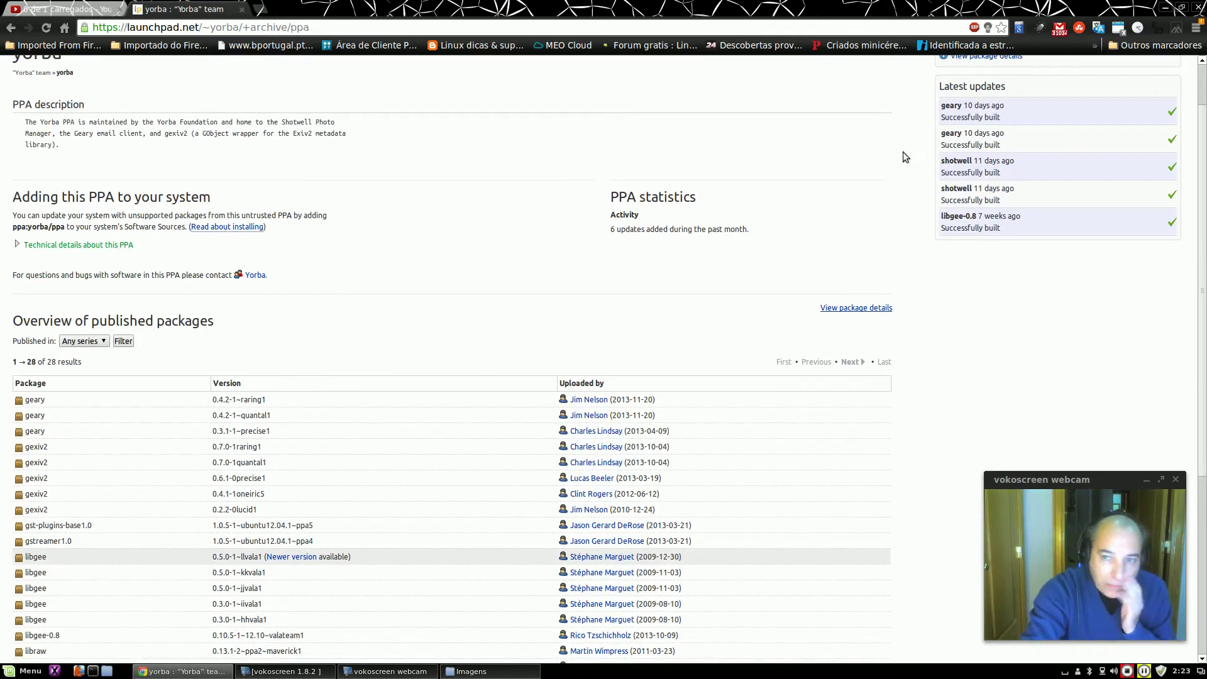
scroll(906, 157, up, 2)
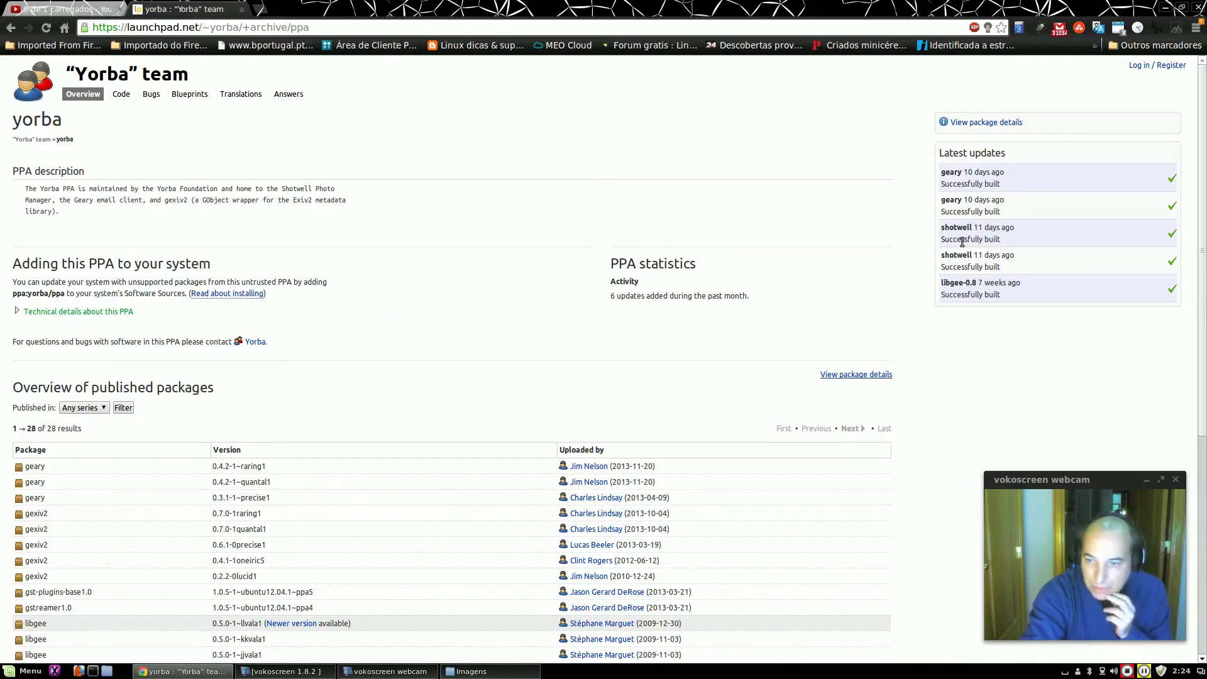
scroll(303, 502, down, 5)
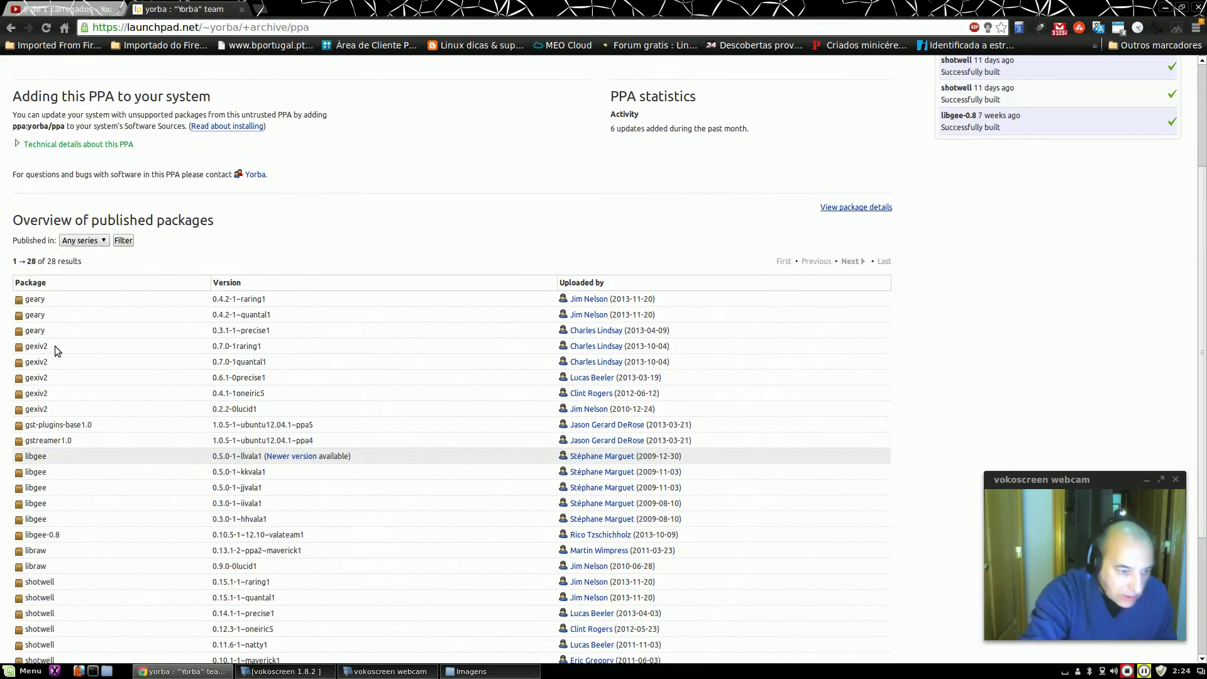
scroll(73, 343, down, 2)
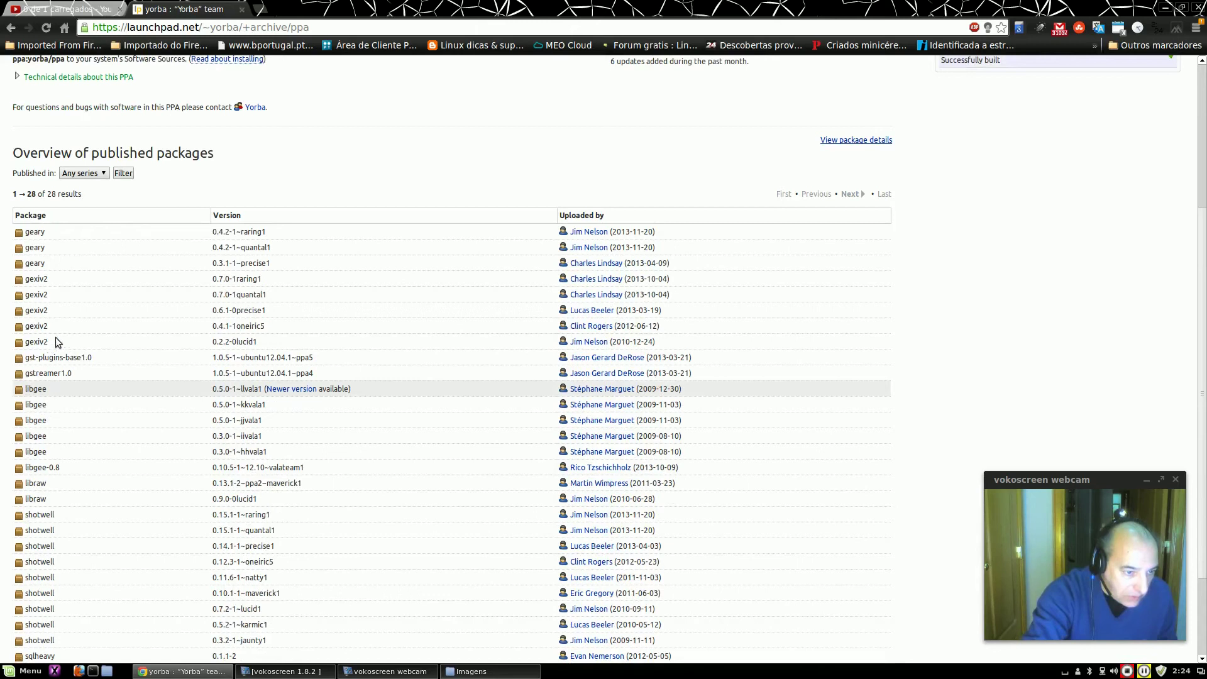
scroll(116, 388, down, 1)
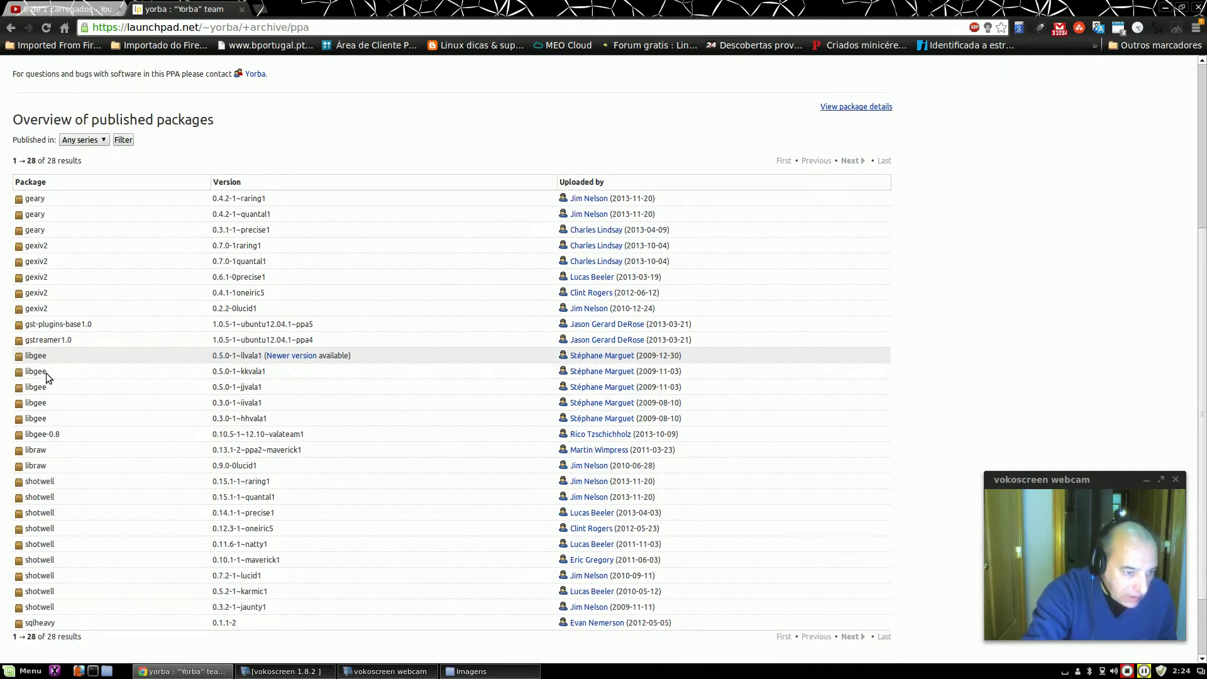
drag(46, 357, 29, 356)
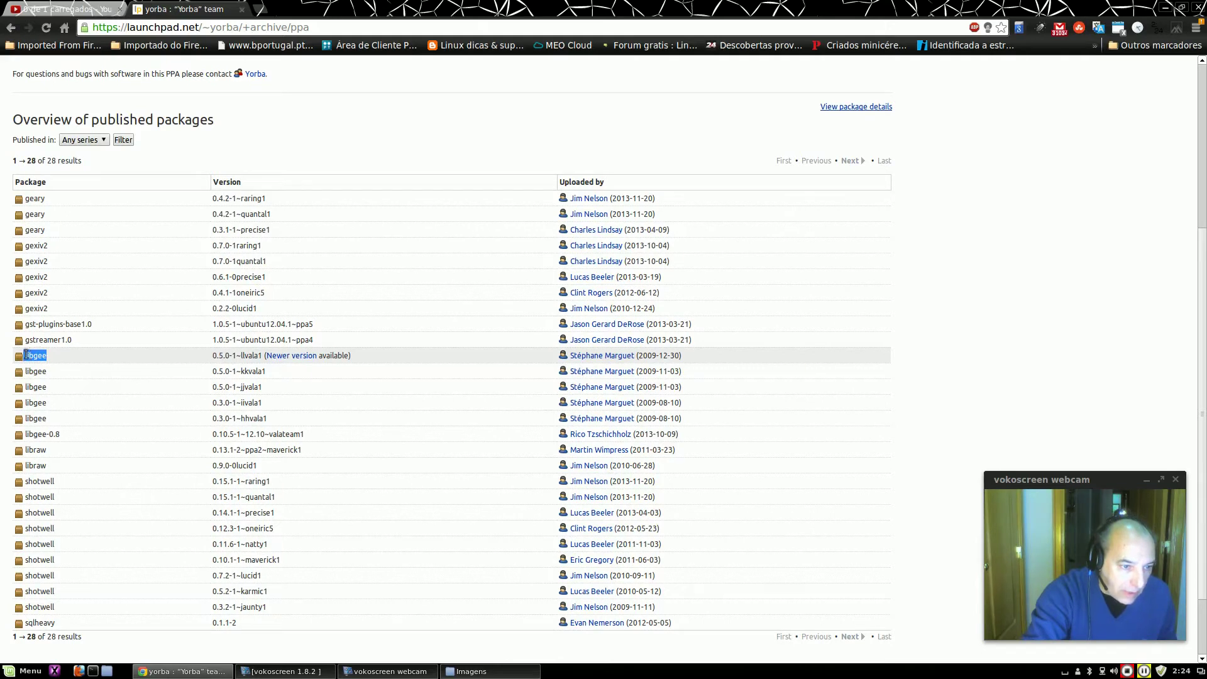
right_click(31, 355)
click(41, 361)
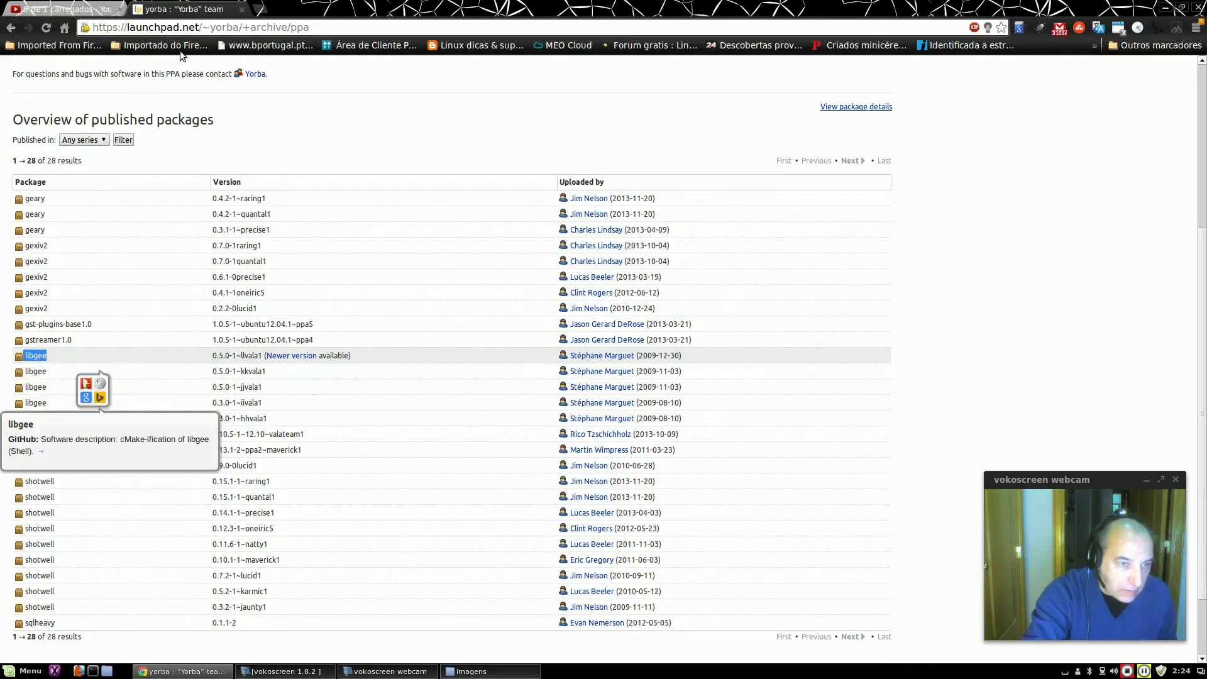
- Open Google in a new tab and search for the copied package name "libgee"
click(258, 9)
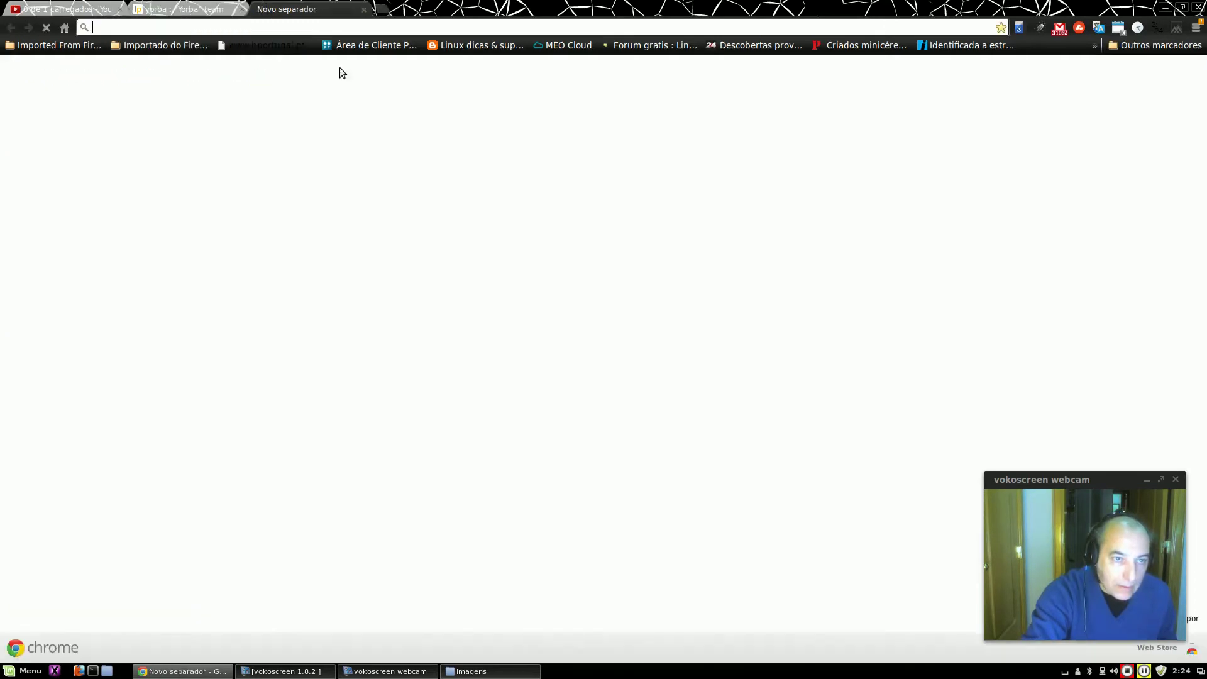
click(415, 208)
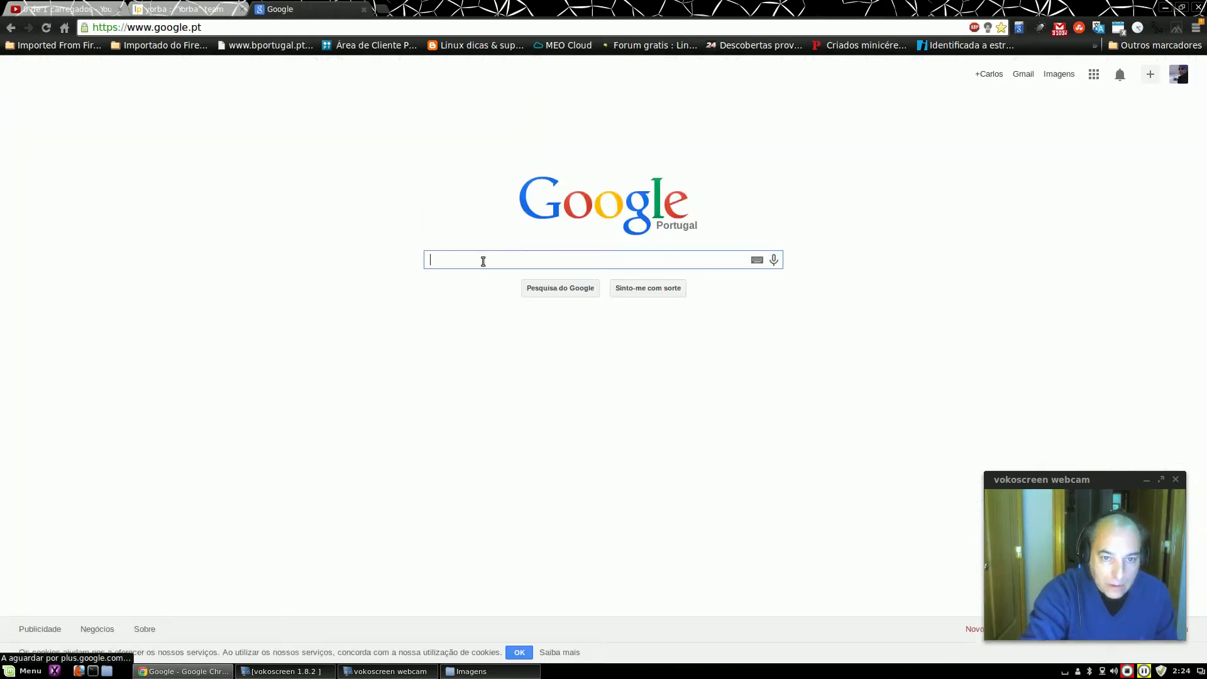
right_click(483, 261)
click(498, 321)
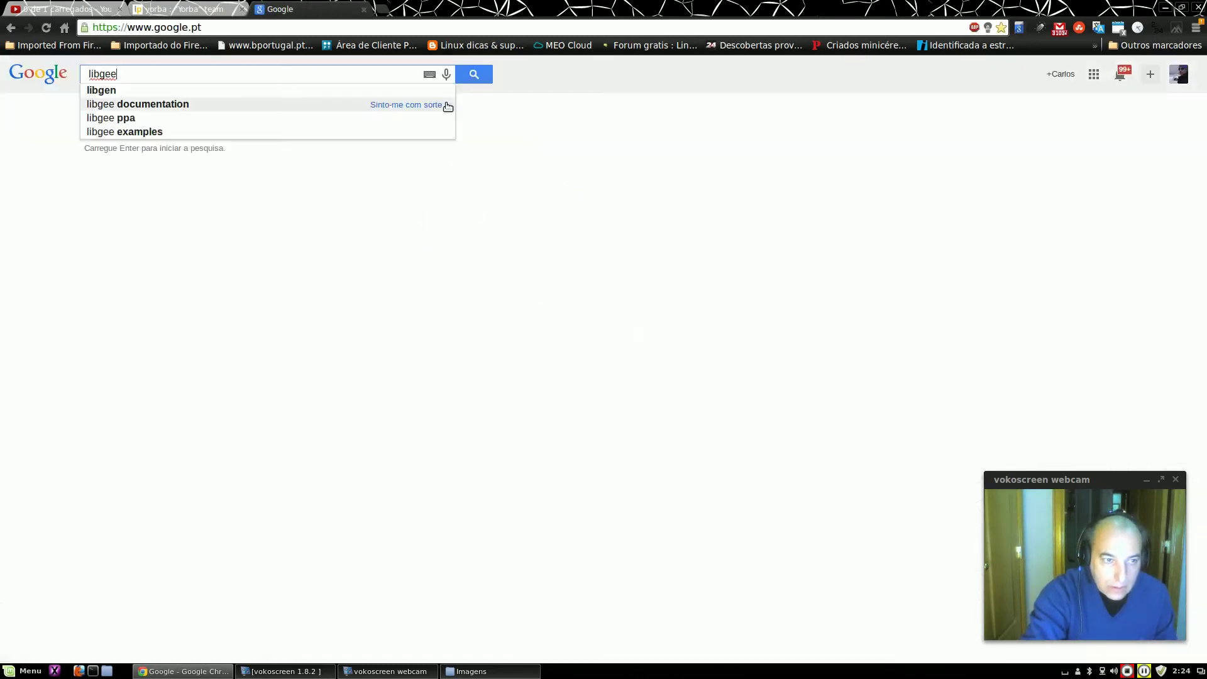
click(469, 72)
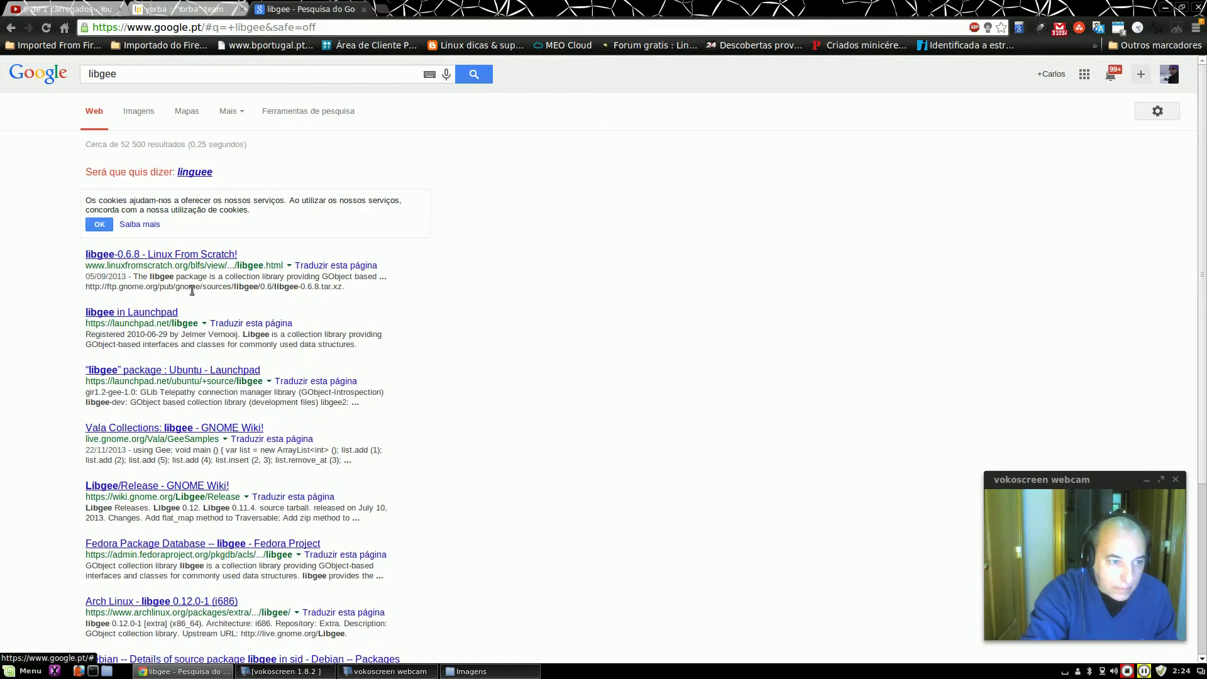
- Open the Linux From Scratch page for libgee-0.6.8 and examine its download links, dependencies and installation commands
click(115, 255)
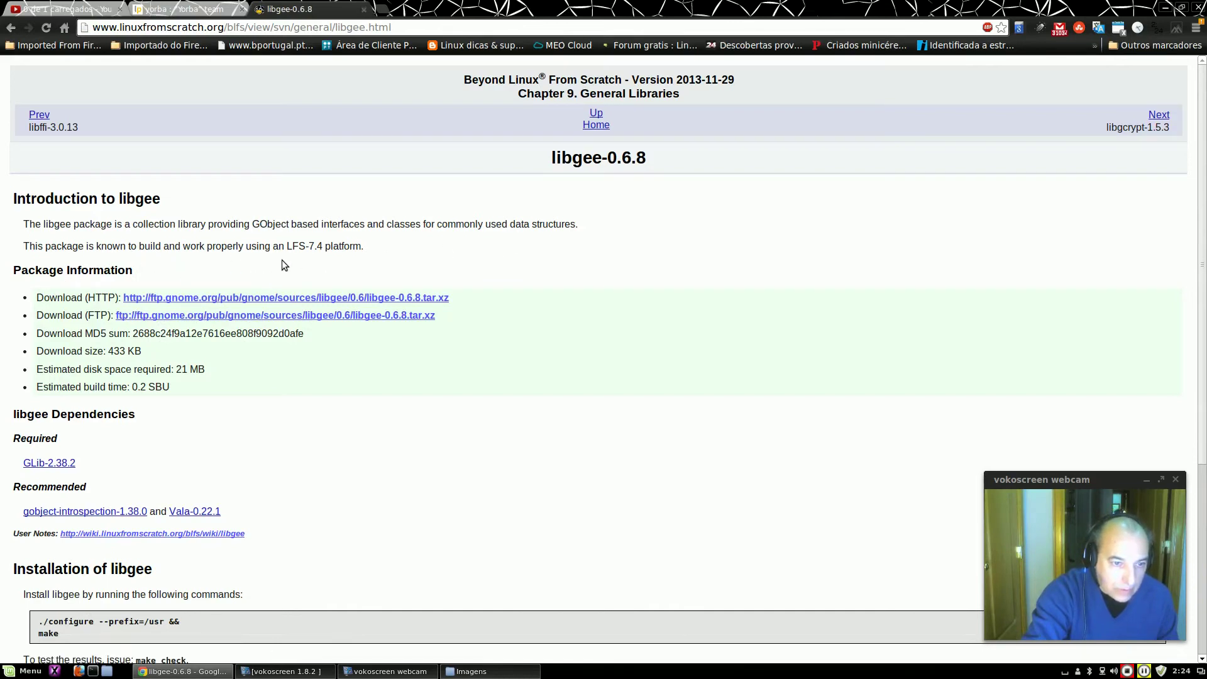
scroll(500, 364, down, 2)
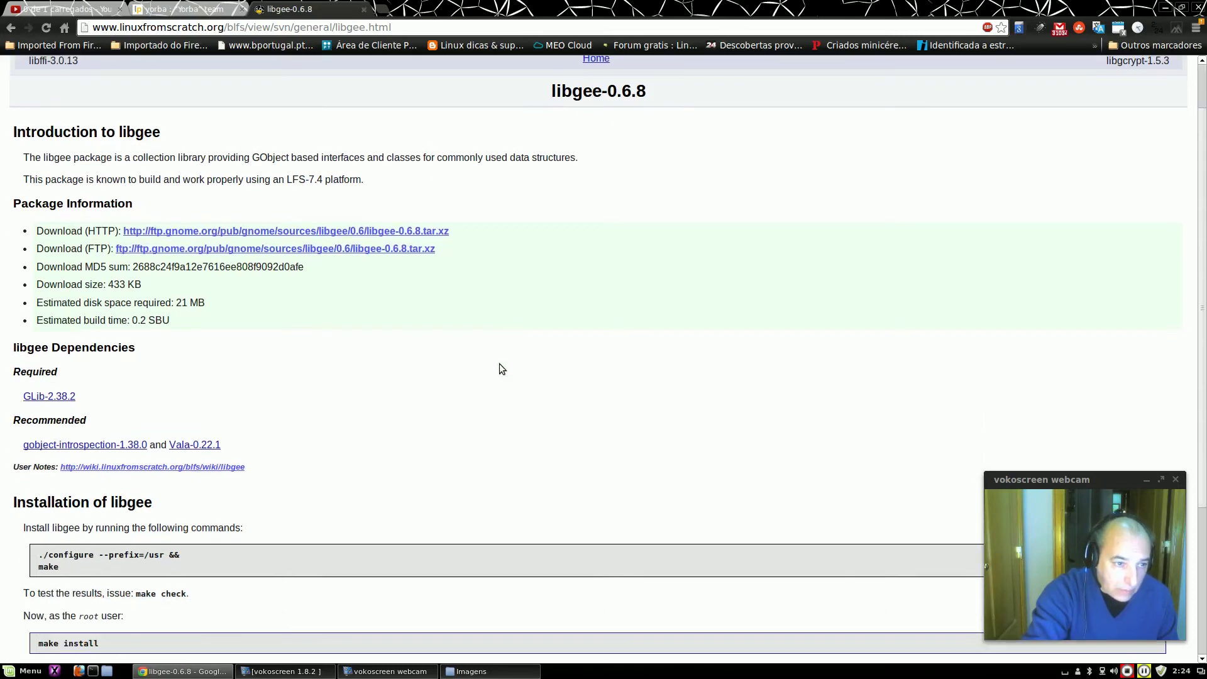
scroll(500, 364, down, 1)
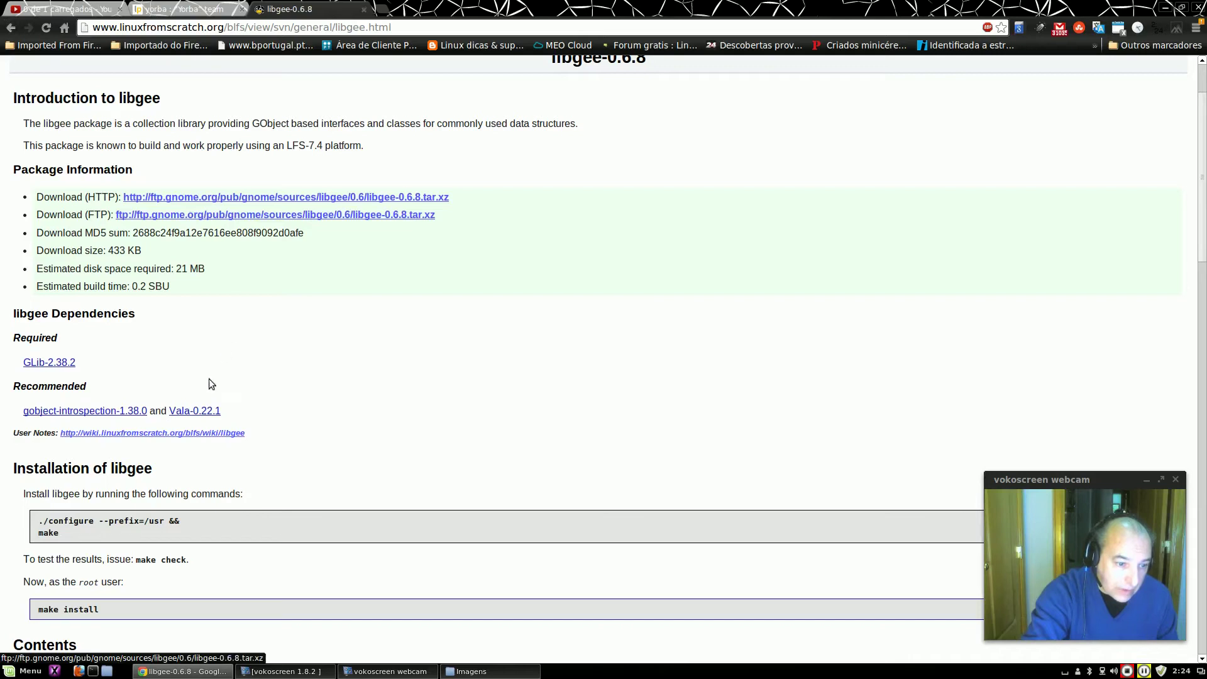
scroll(358, 445, down, 3)
scroll(285, 362, up, 1)
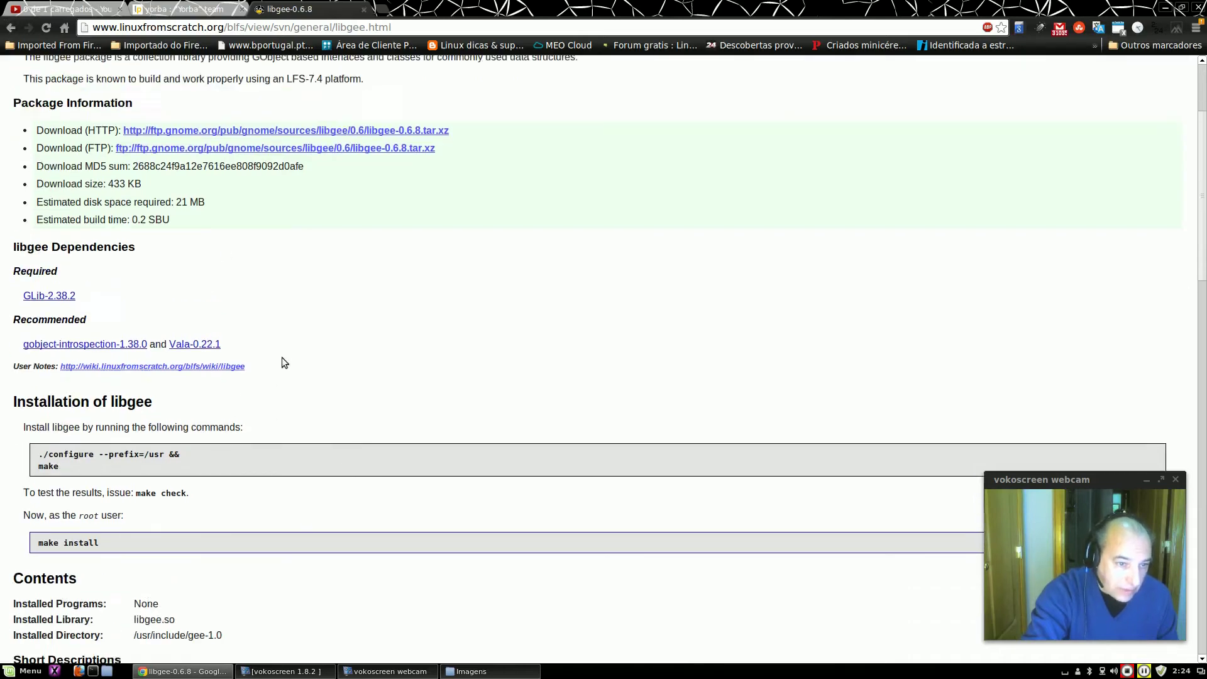
scroll(285, 363, up, 2)
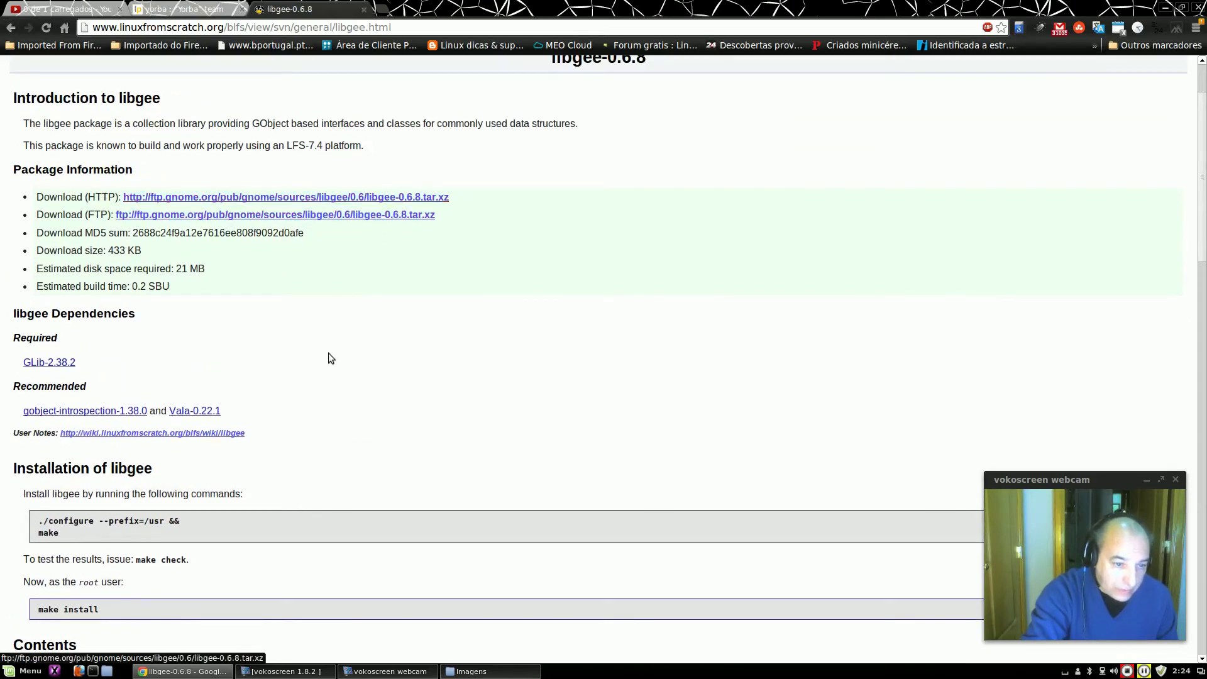
scroll(368, 413, down, 4)
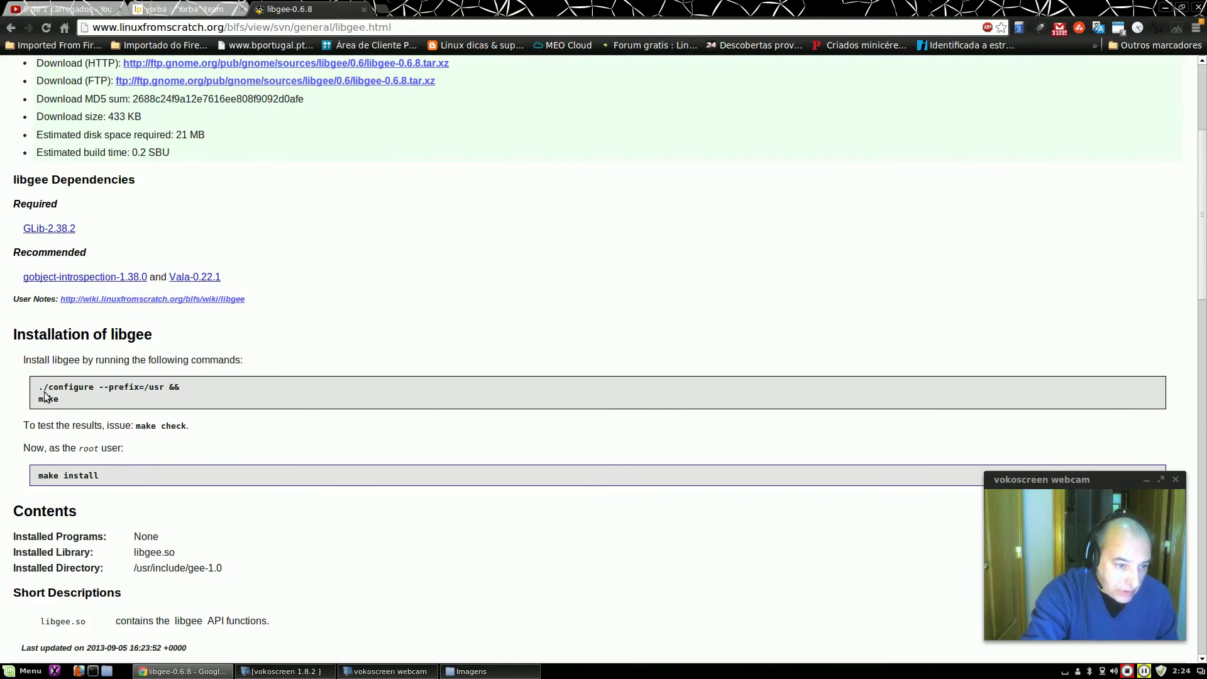
scroll(390, 290, up, 3)
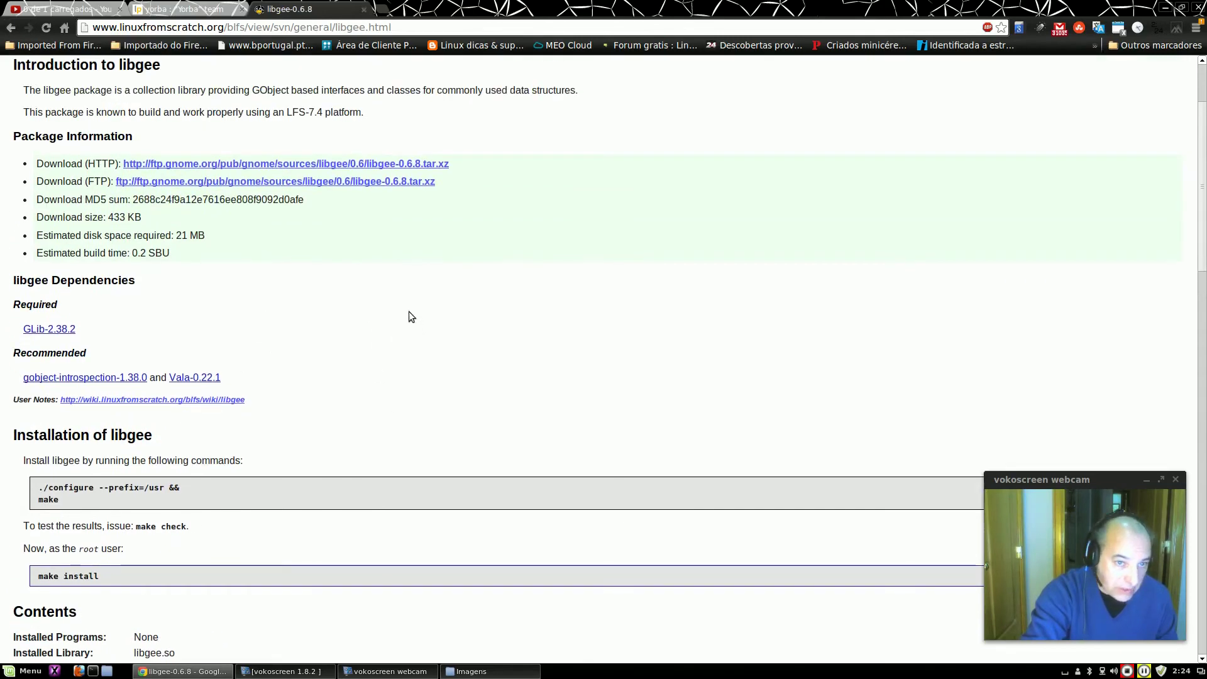
click(434, 167)
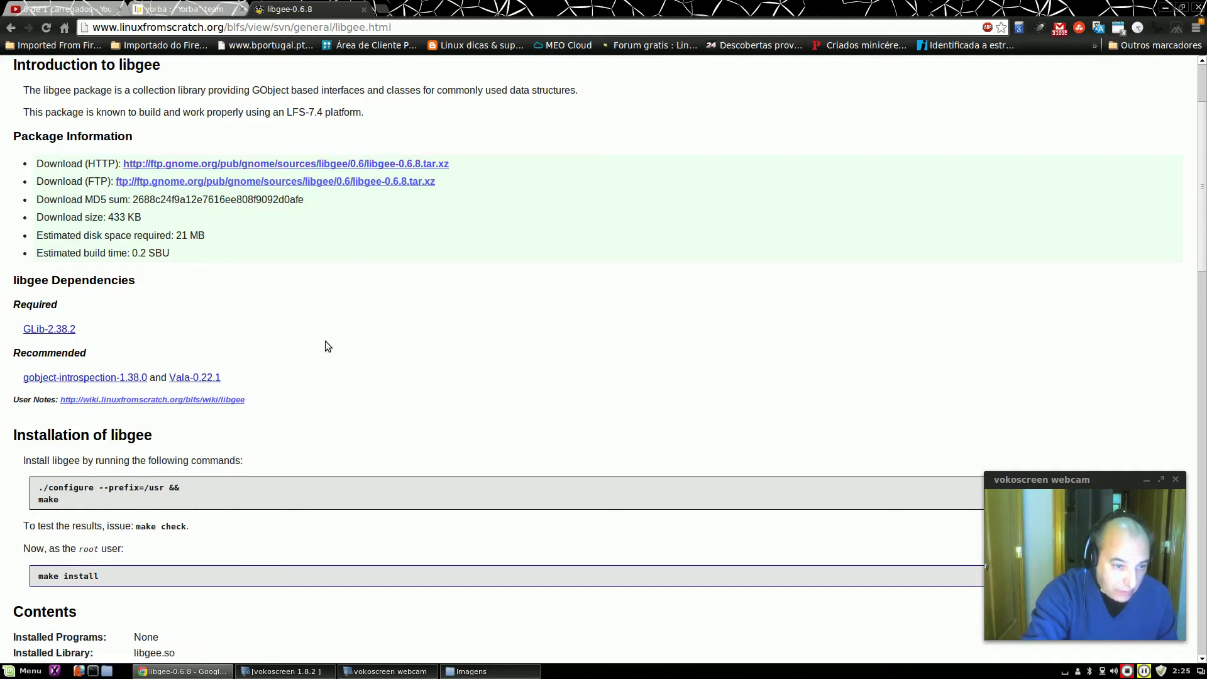
scroll(331, 349, down, 4)
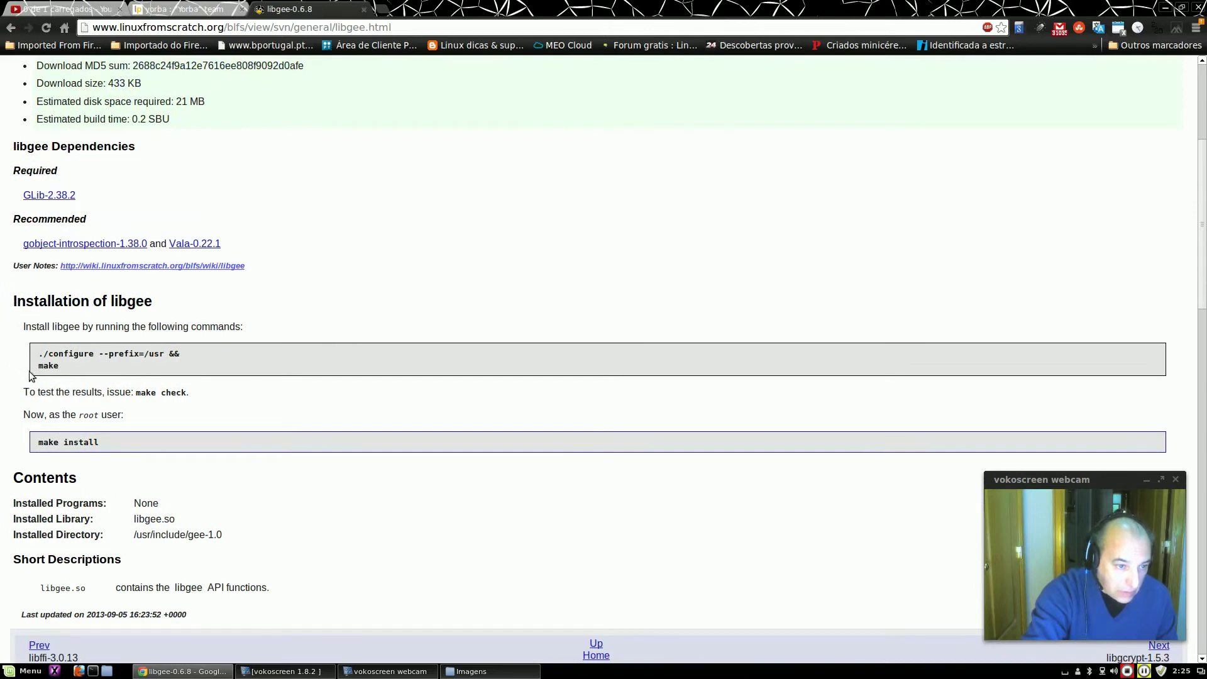
- Close the libgee page and look through the Yorba PPA's description and list of published packages
key(ctrl+w)
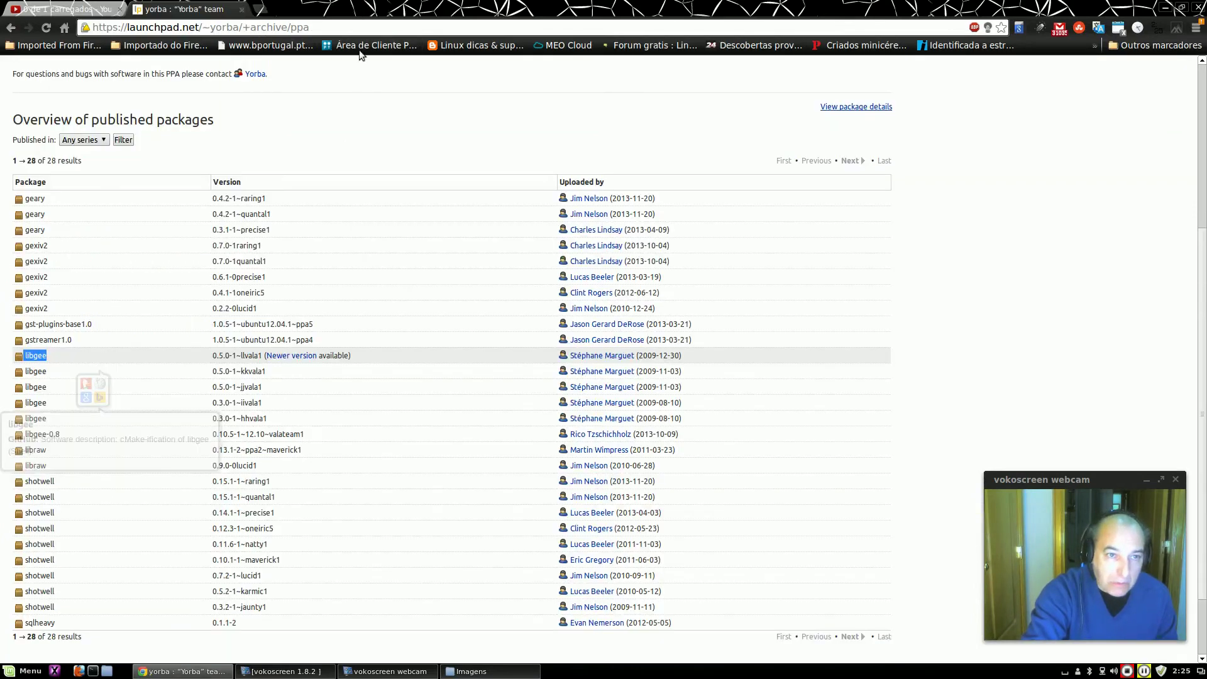
scroll(397, 502, up, 3)
scroll(333, 485, down, 4)
scroll(339, 484, down, 2)
scroll(345, 481, up, 2)
scroll(349, 486, down, 2)
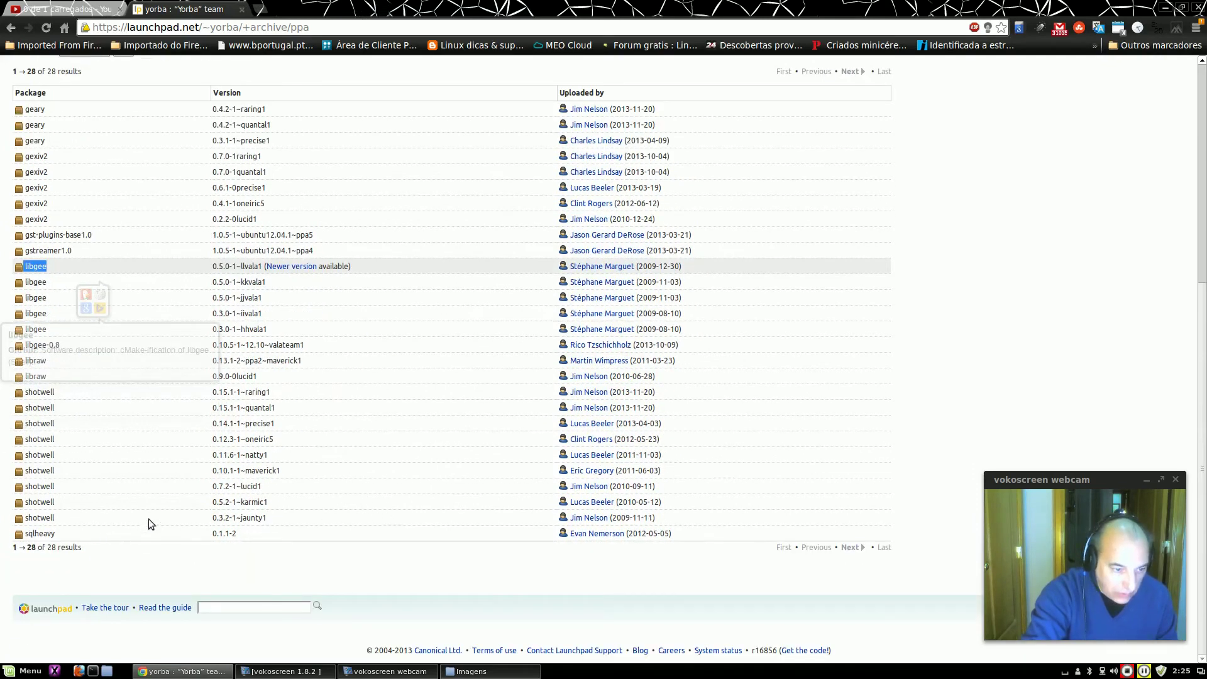
scroll(149, 519, up, 4)
scroll(197, 480, up, 2)
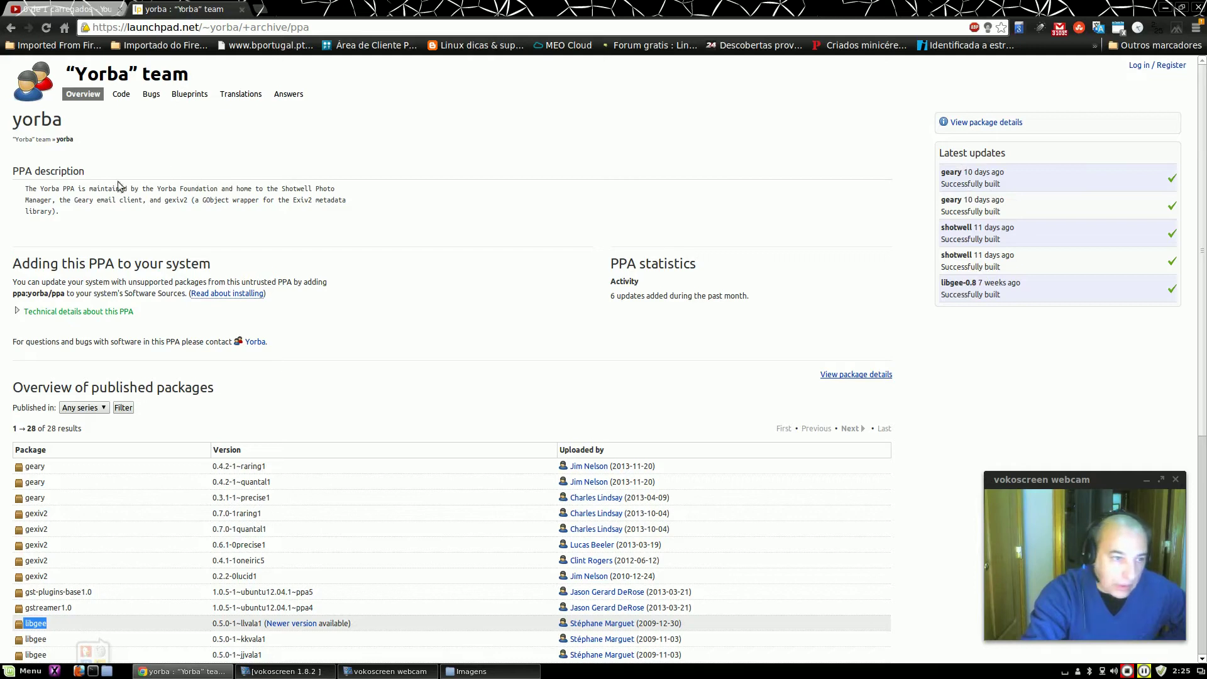
- Expand the Yorba PPA's technical details and view the Ubuntu versions offered for its sources.list entries
click(73, 312)
click(239, 365)
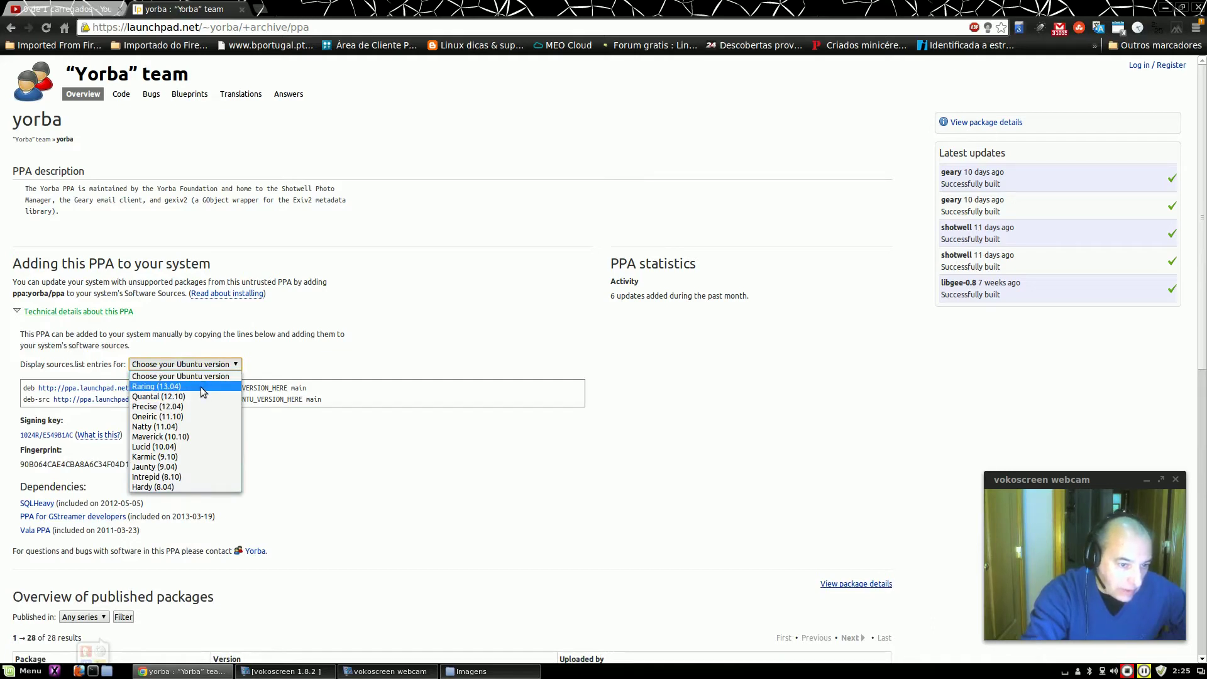
click(358, 342)
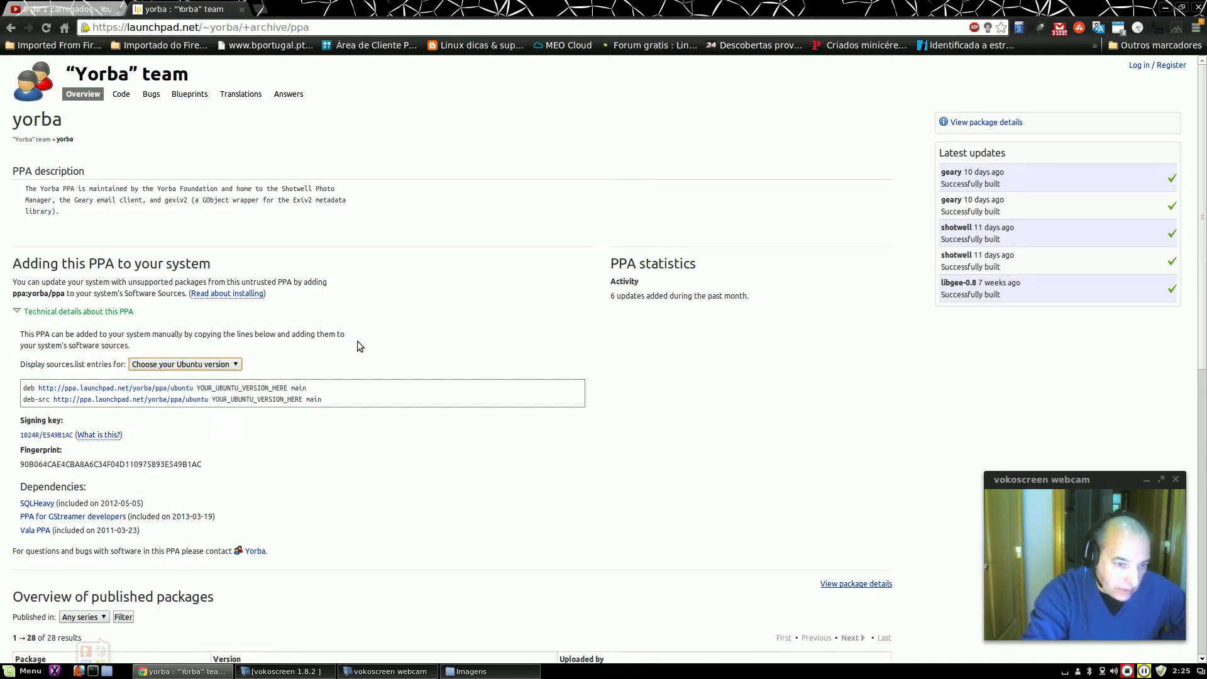
- Close the Yorba PPA page, briefly open Google in a new tab, and minimize the browser
click(242, 9)
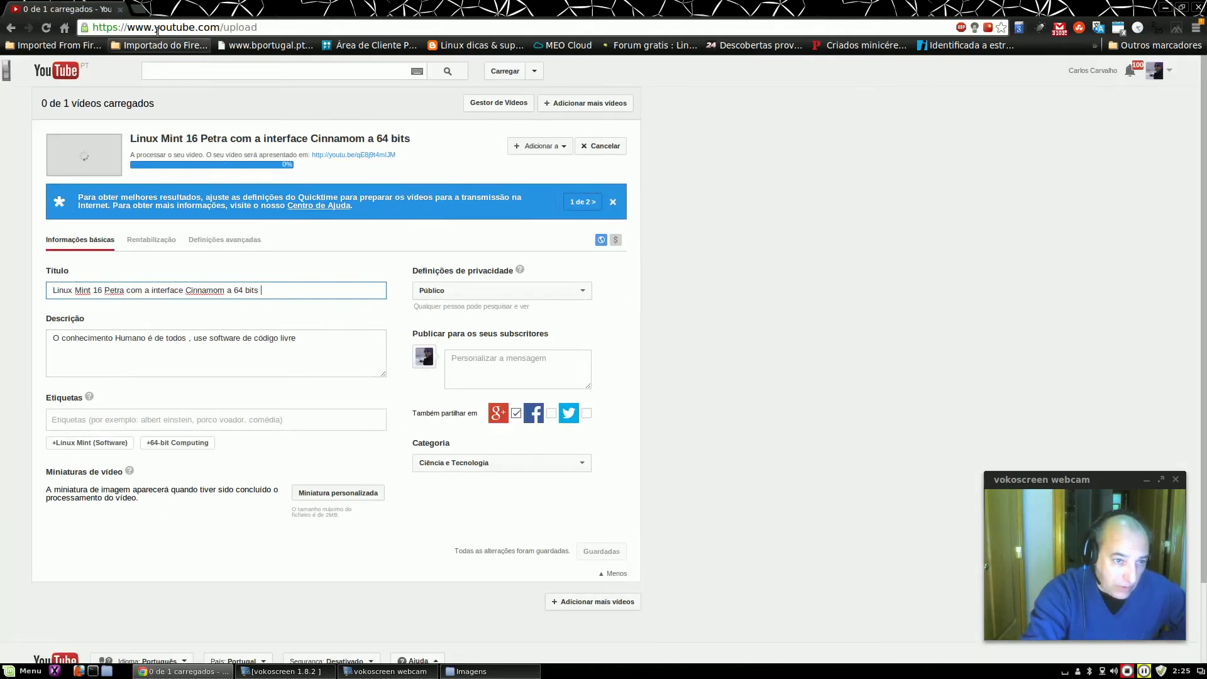
click(140, 9)
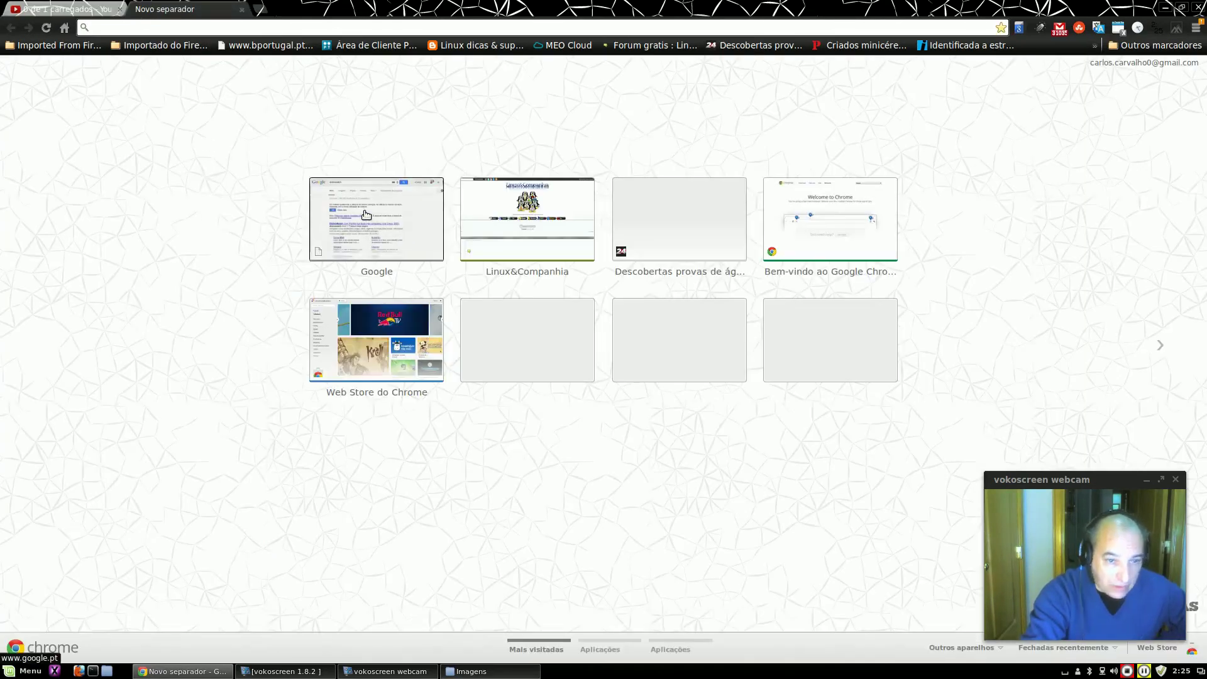
click(366, 214)
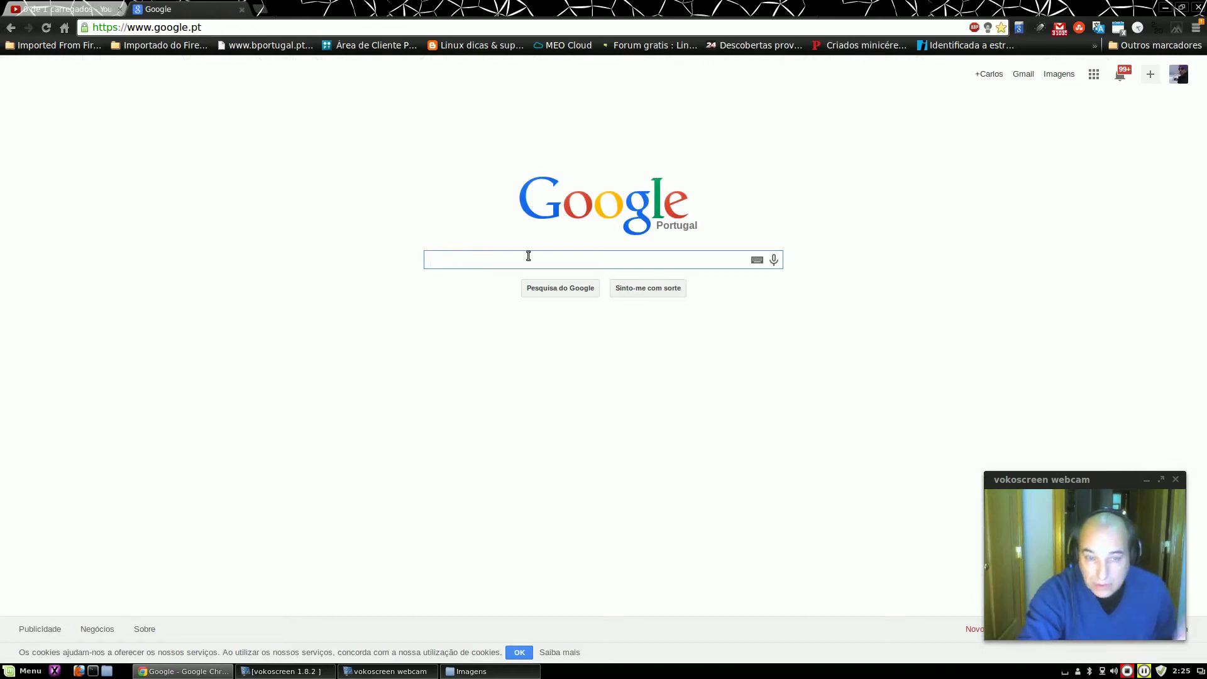
click(242, 9)
click(1164, 8)
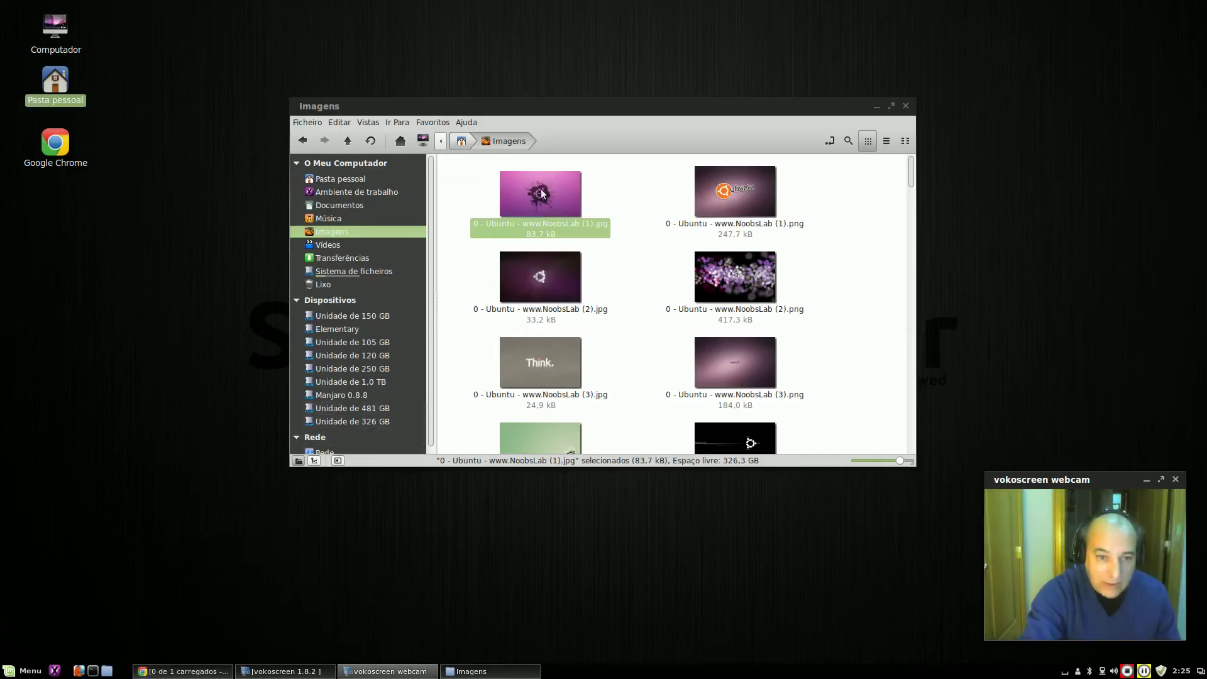
- Search the system's application menu for "shotwell", correcting the misspelled query, and close the menu
click(31, 670)
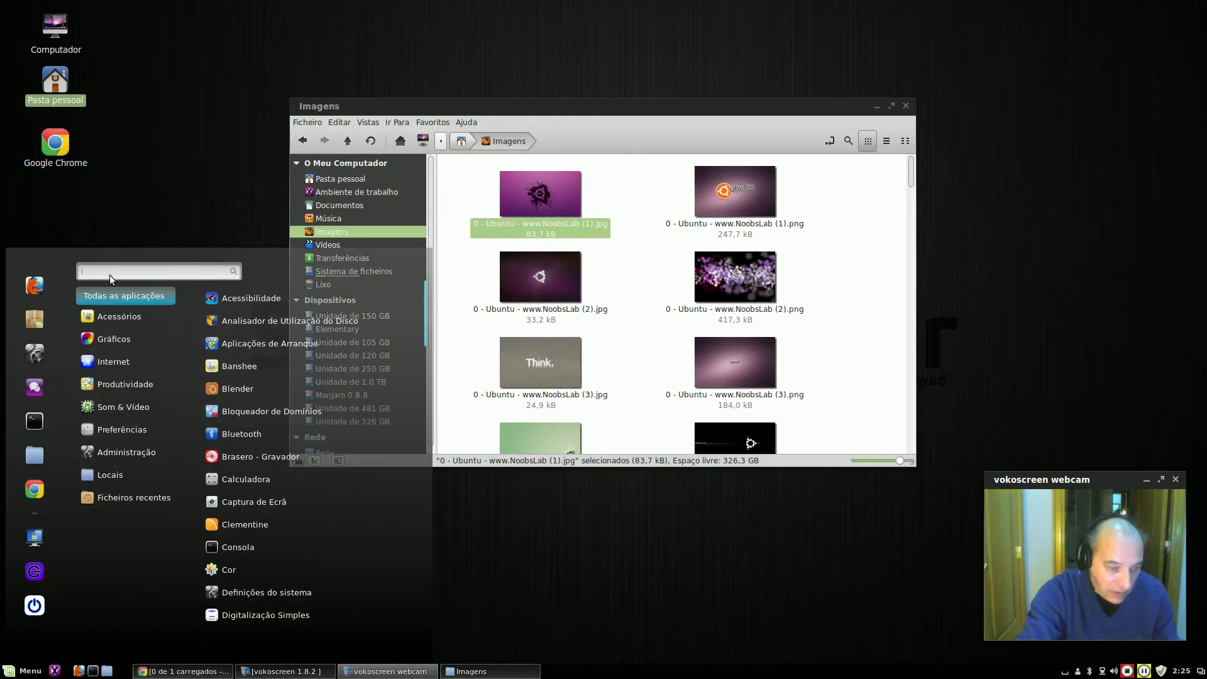
text(shor)
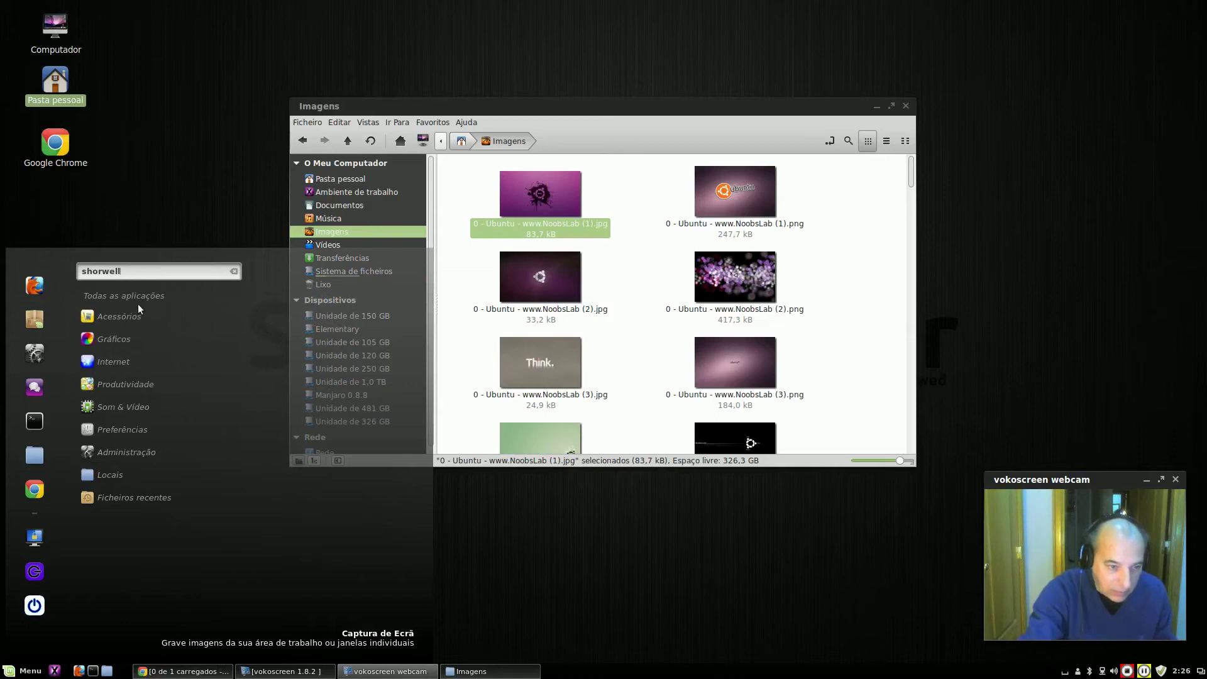
text(well)
key(BackSpace)
key(BackSpace)
key(BackSpace)
key(BackSpace)
key(BackSpace)
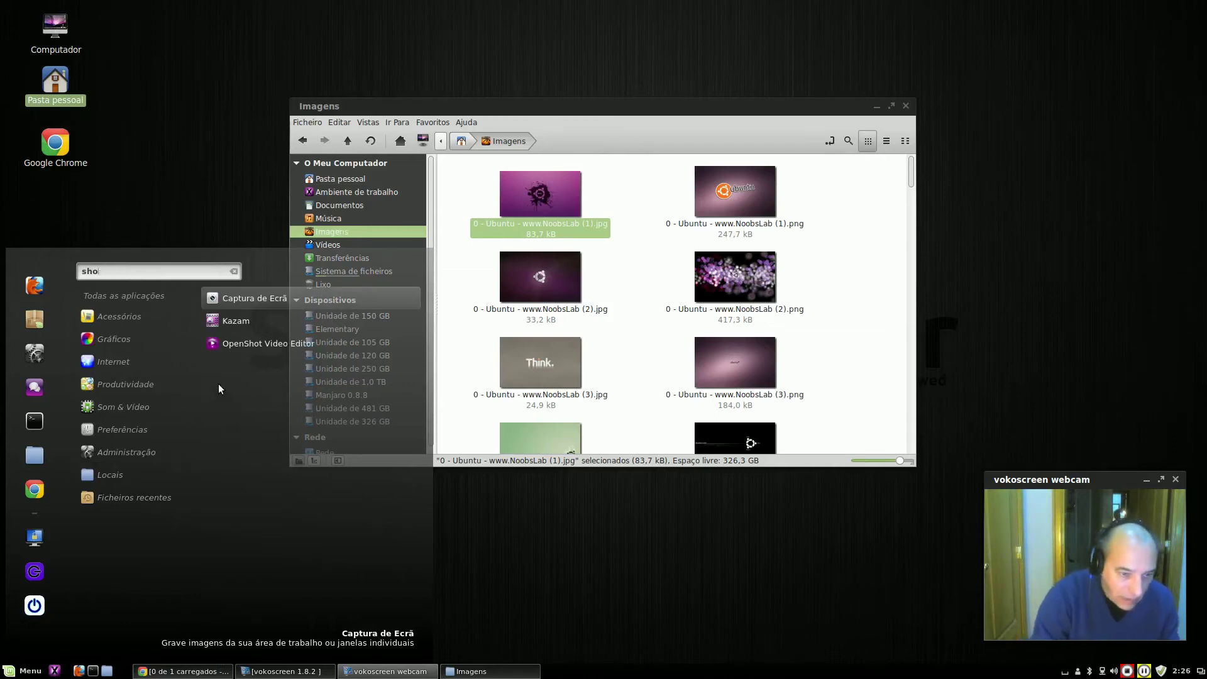
text(t)
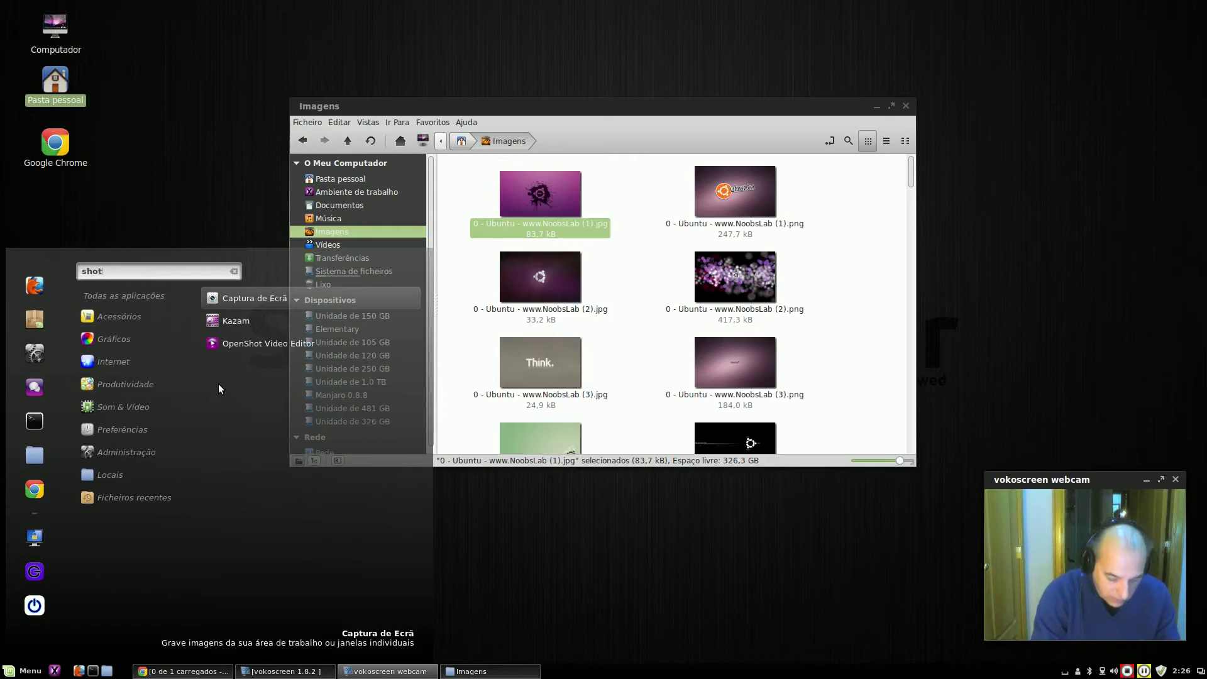
text(well)
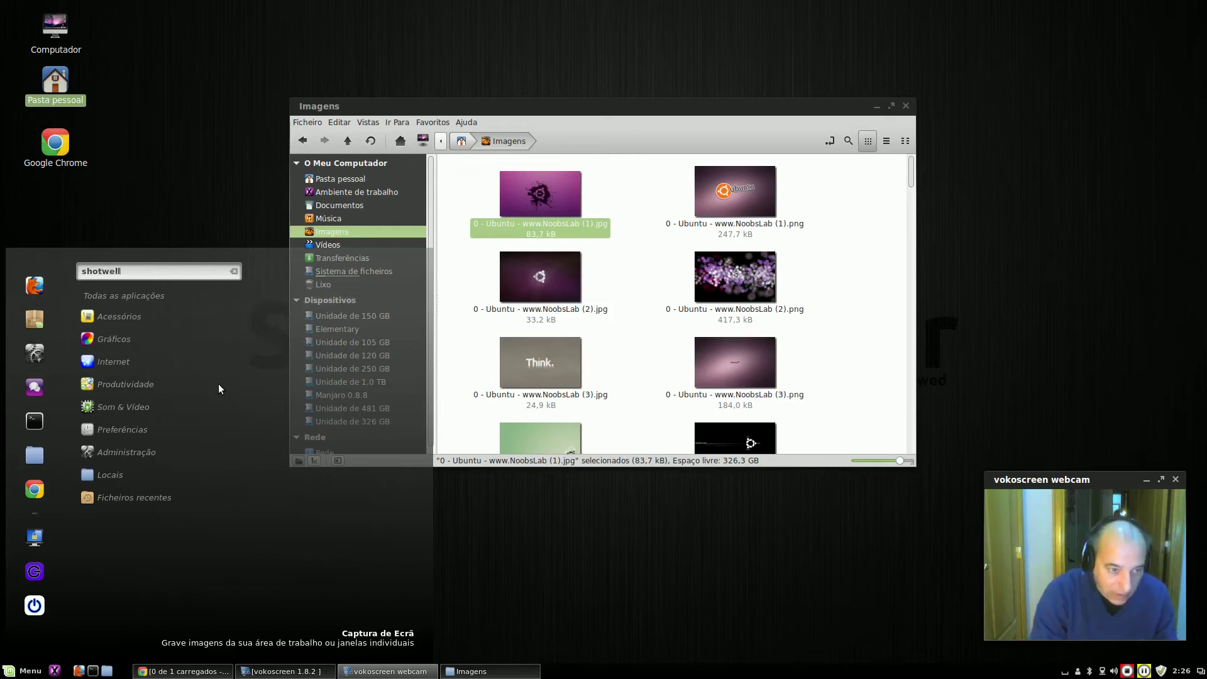
click(720, 586)
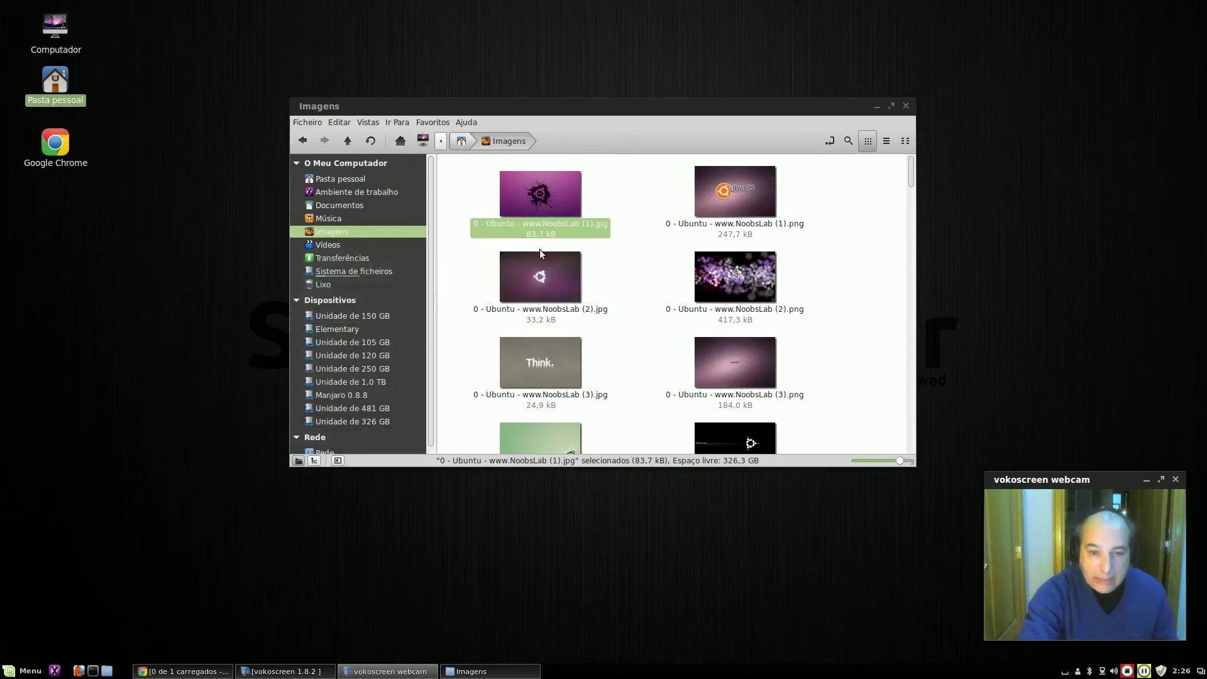
- Open the first Ubuntu wallpaper JPG in the Imagens folder with Shotwell, chosen from the other applications
right_click(534, 198)
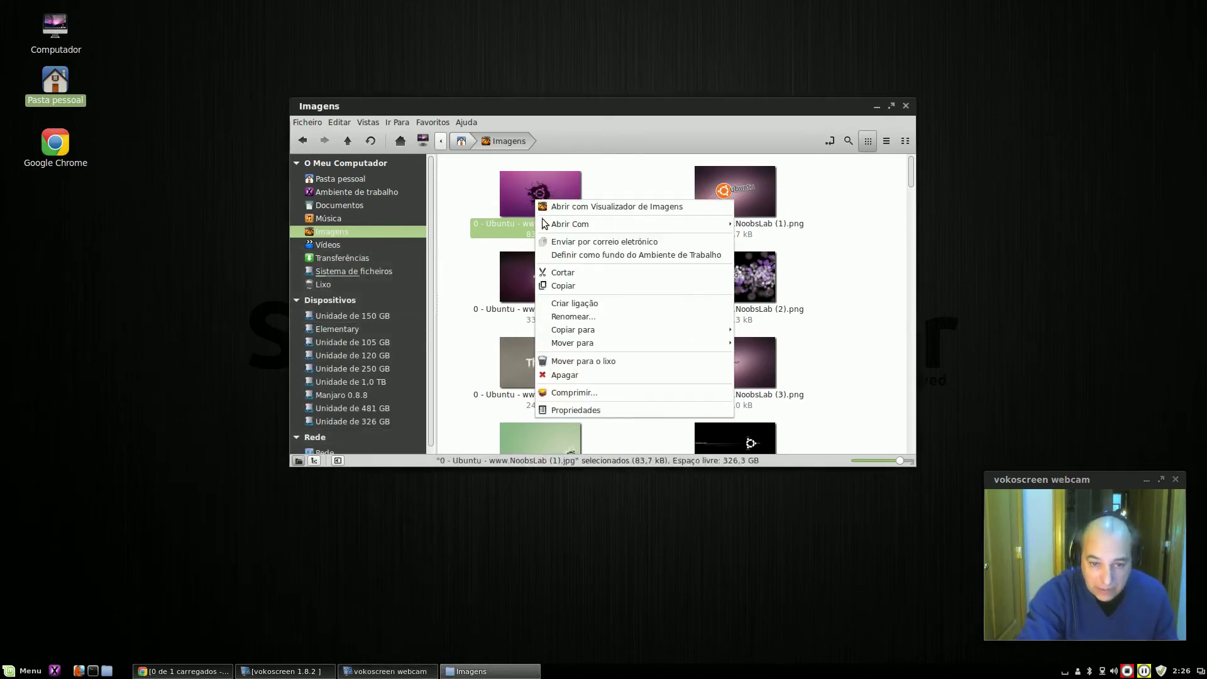
mouse_move(545, 228)
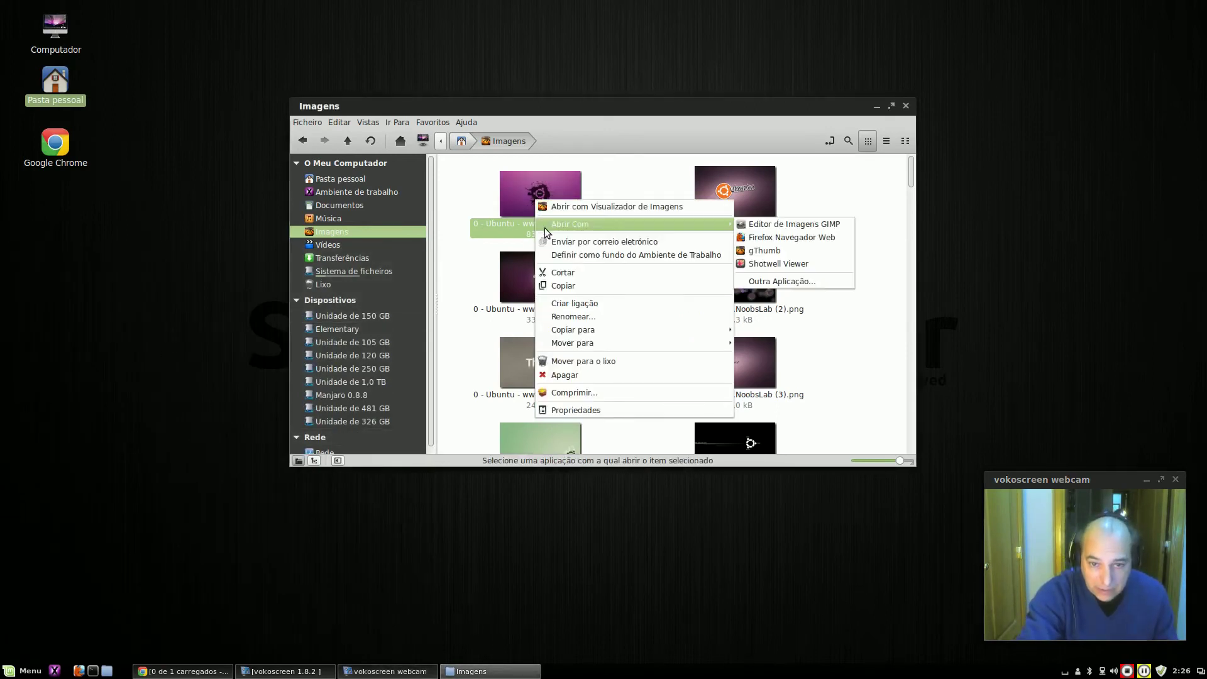
click(782, 280)
scroll(611, 278, down, 5)
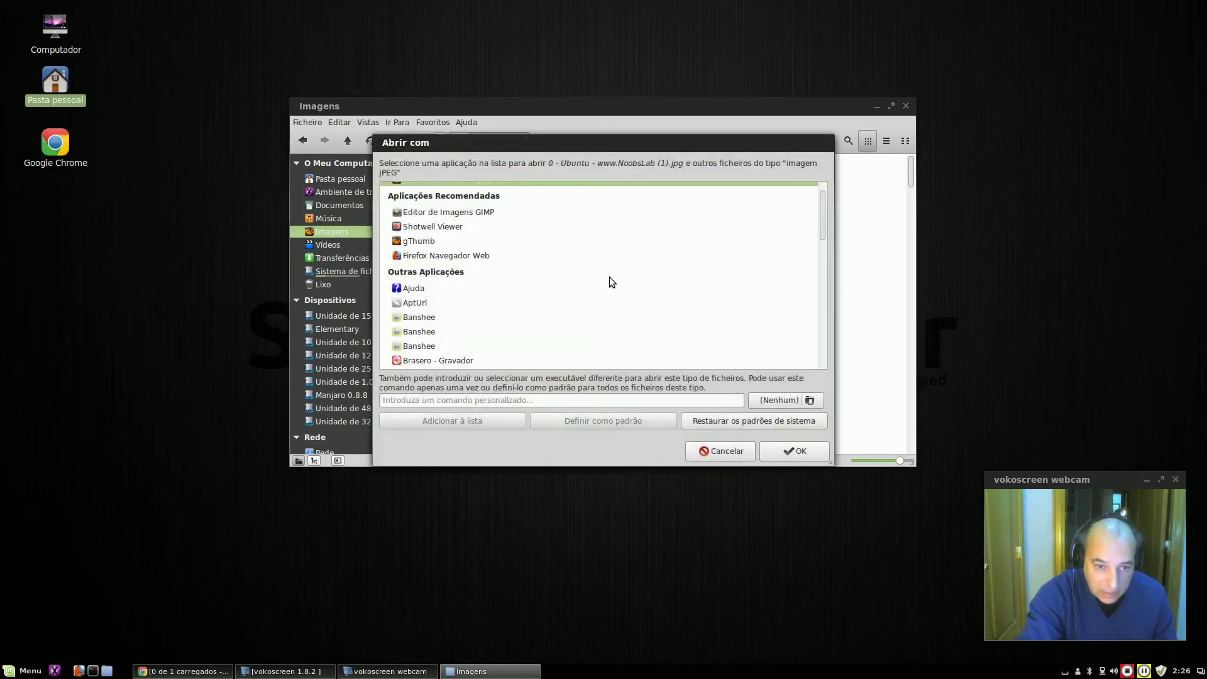
scroll(613, 278, down, 5)
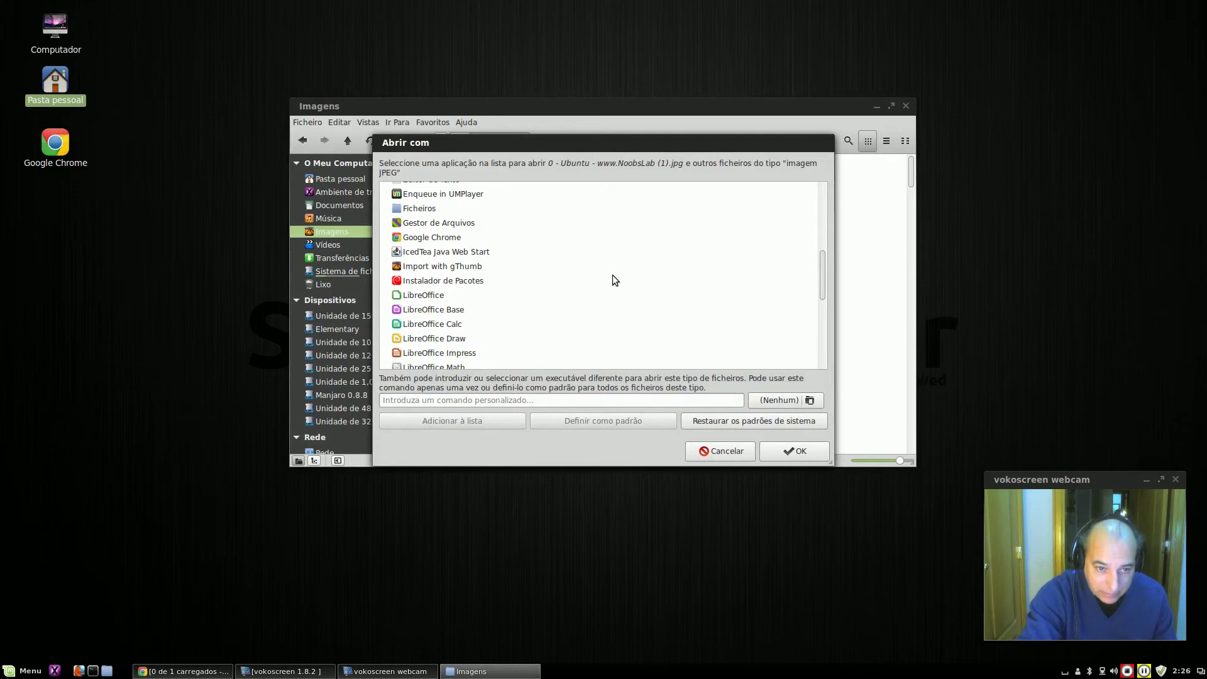
scroll(615, 279, down, 3)
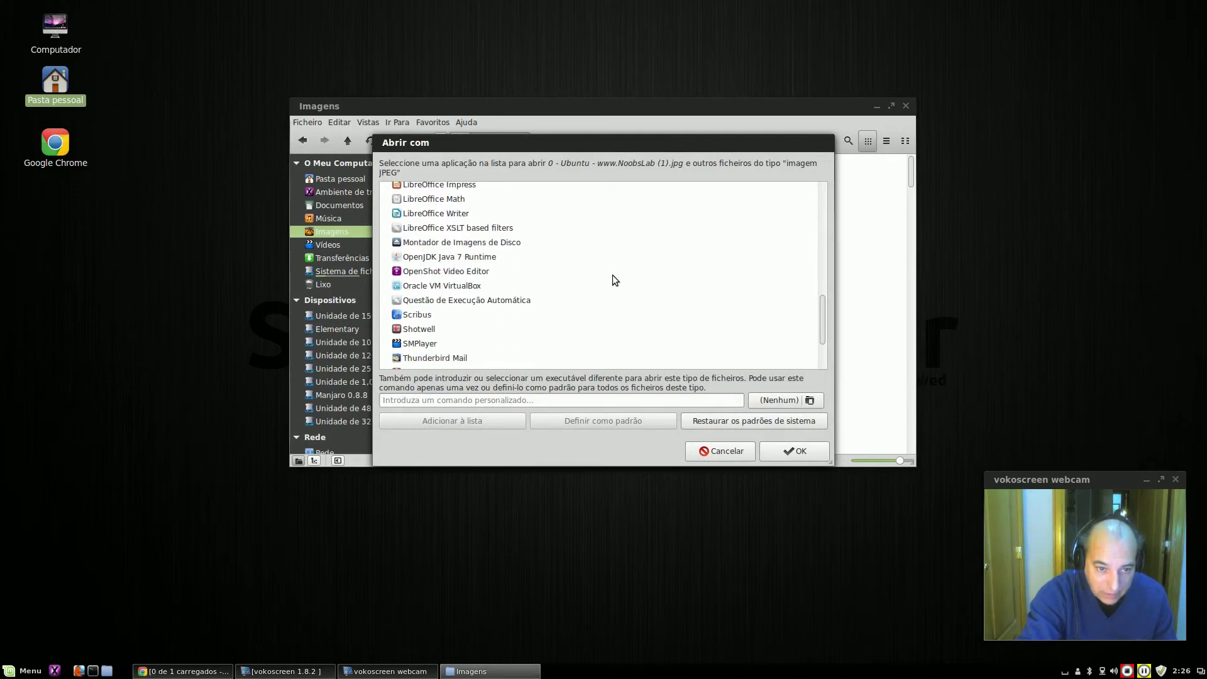
click(422, 329)
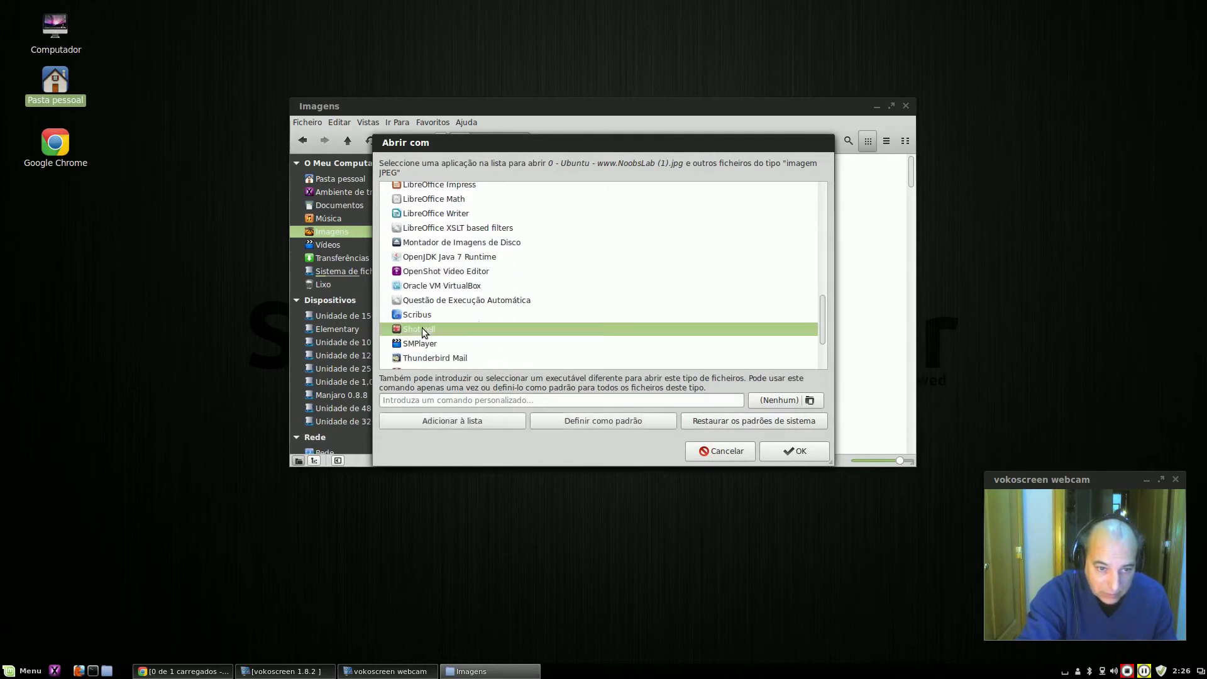
click(795, 448)
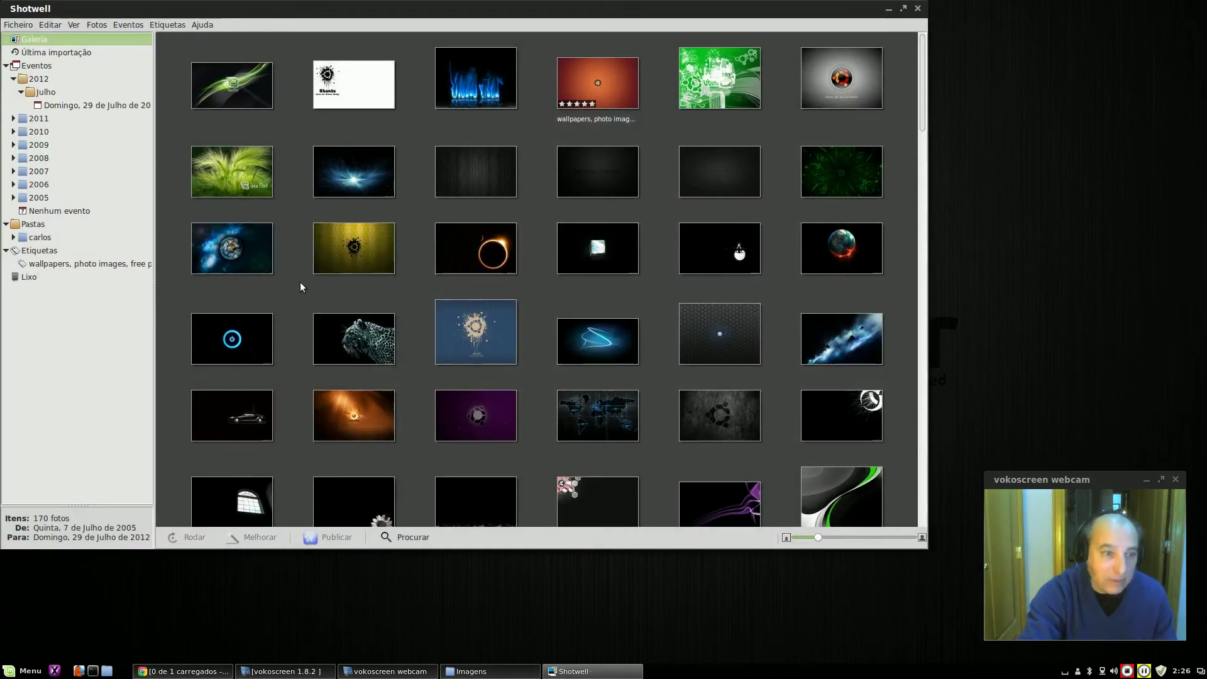
- Move the Shotwell window away from the screen corner and view the 2011 and 2010 events before returning to the full gallery
drag(497, 12, 552, 41)
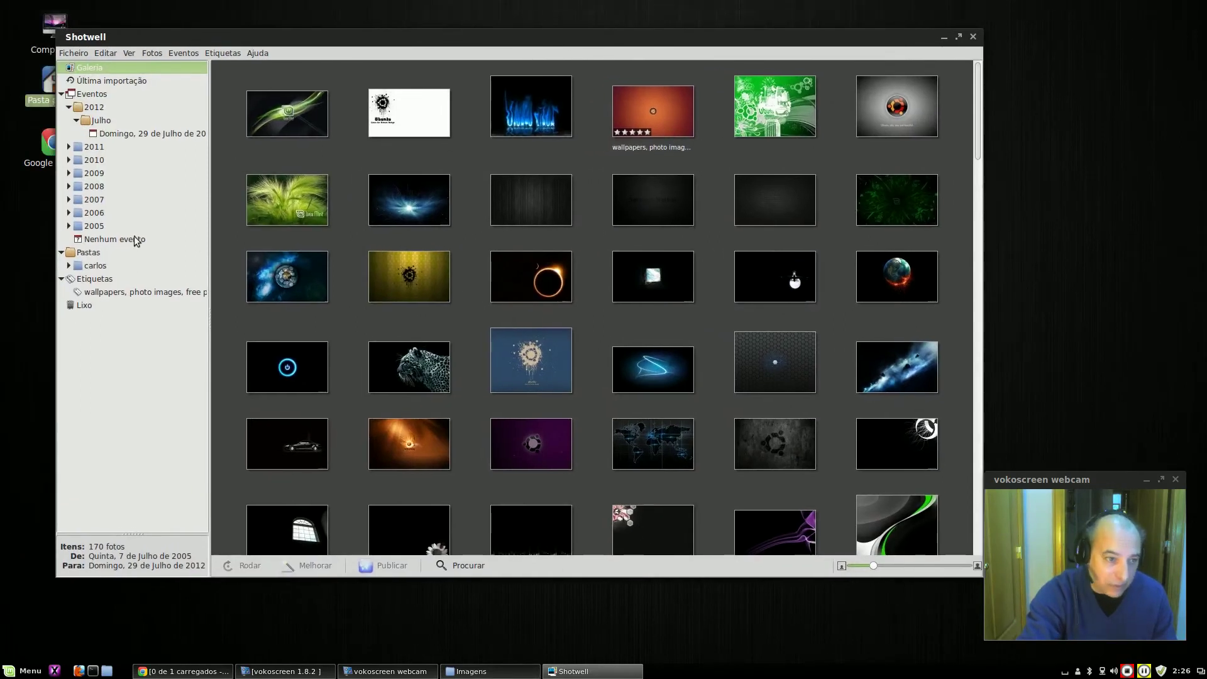
click(96, 147)
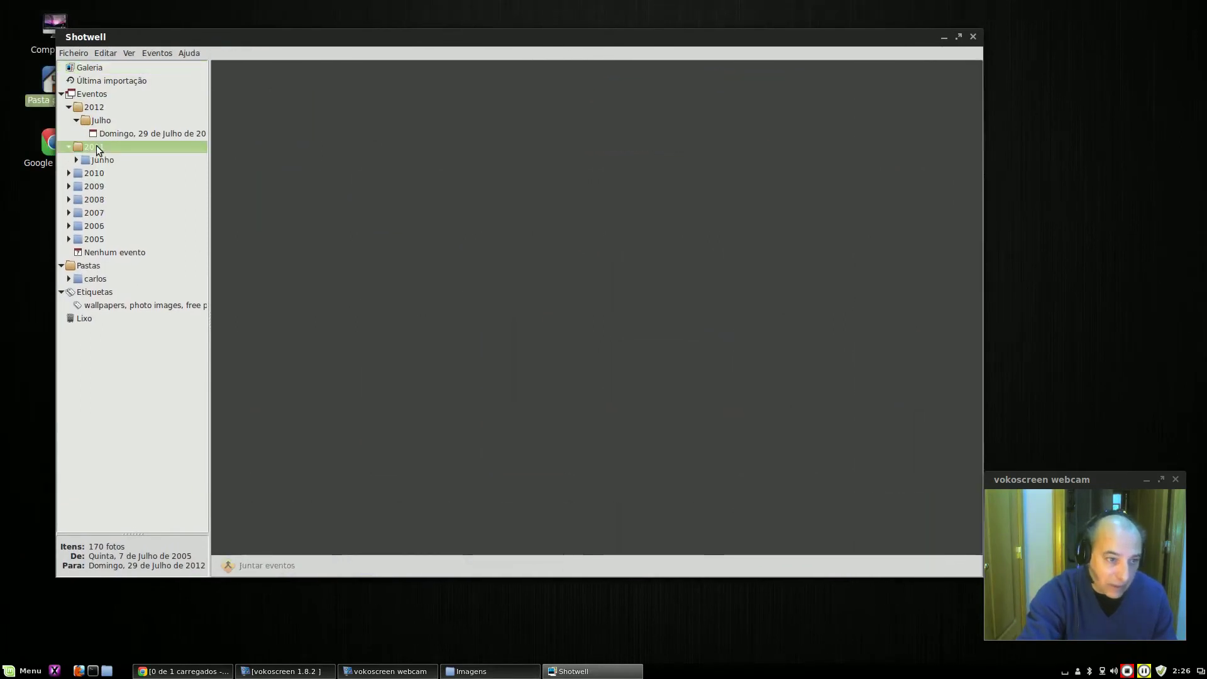
click(74, 171)
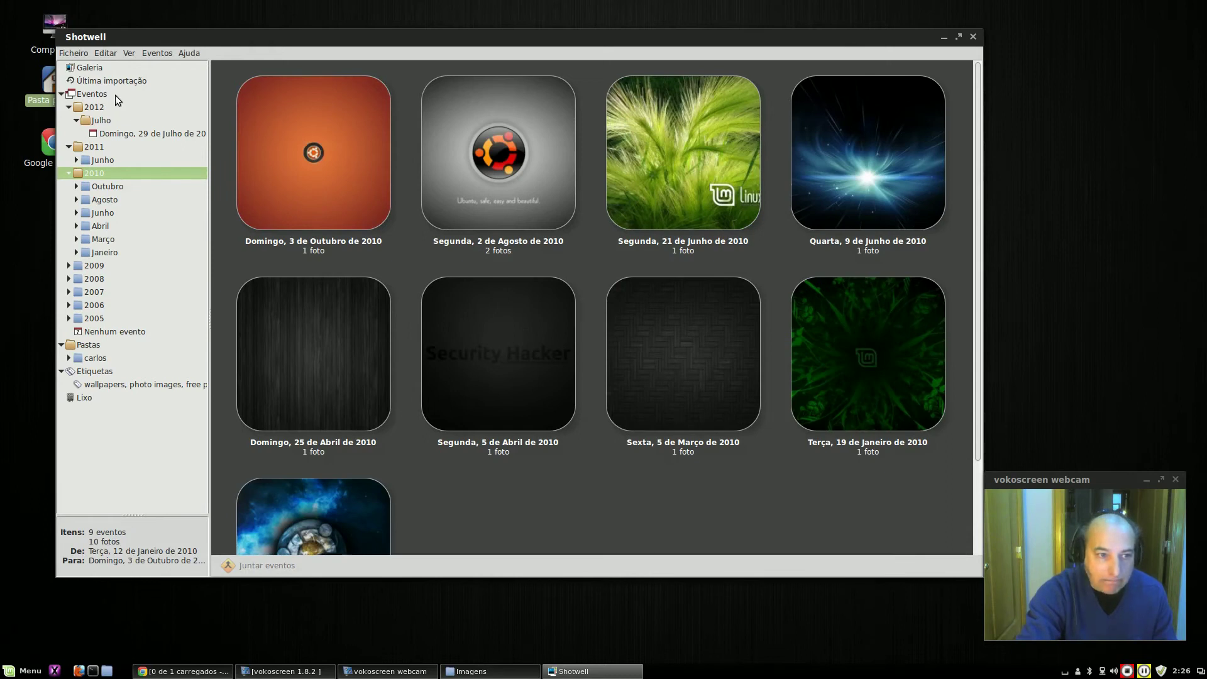
click(91, 68)
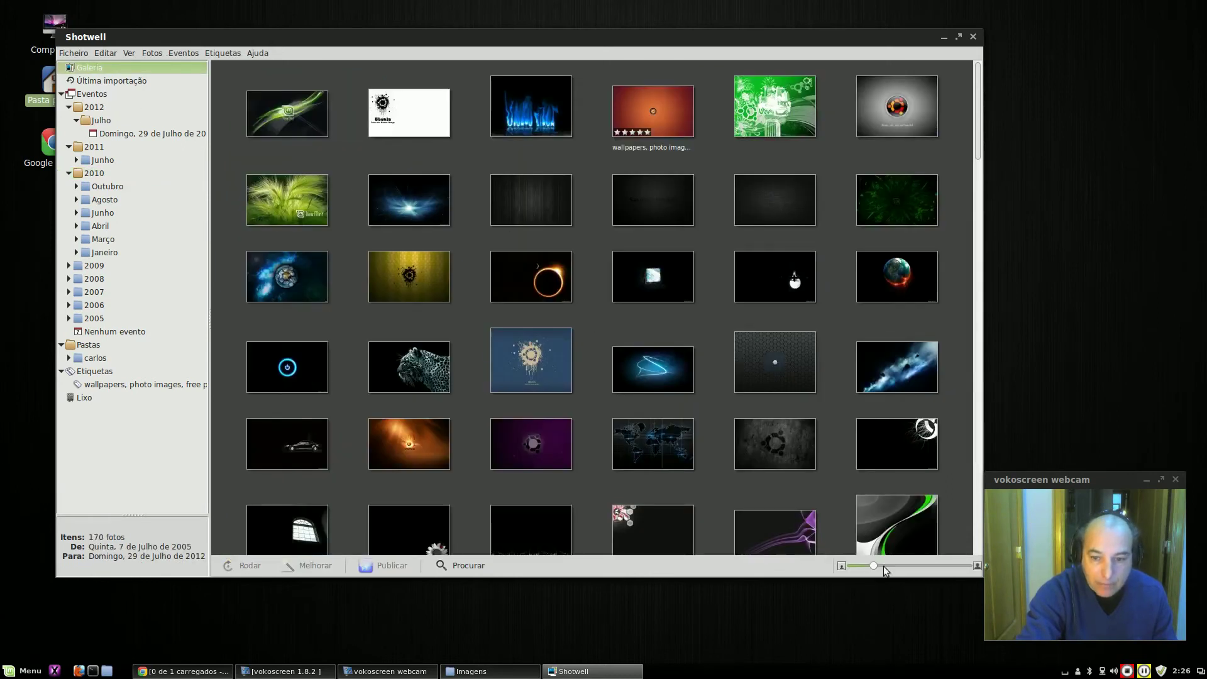
- Enlarge the gallery thumbnails to three per row and look through the photo collection
drag(873, 566, 913, 569)
click(929, 566)
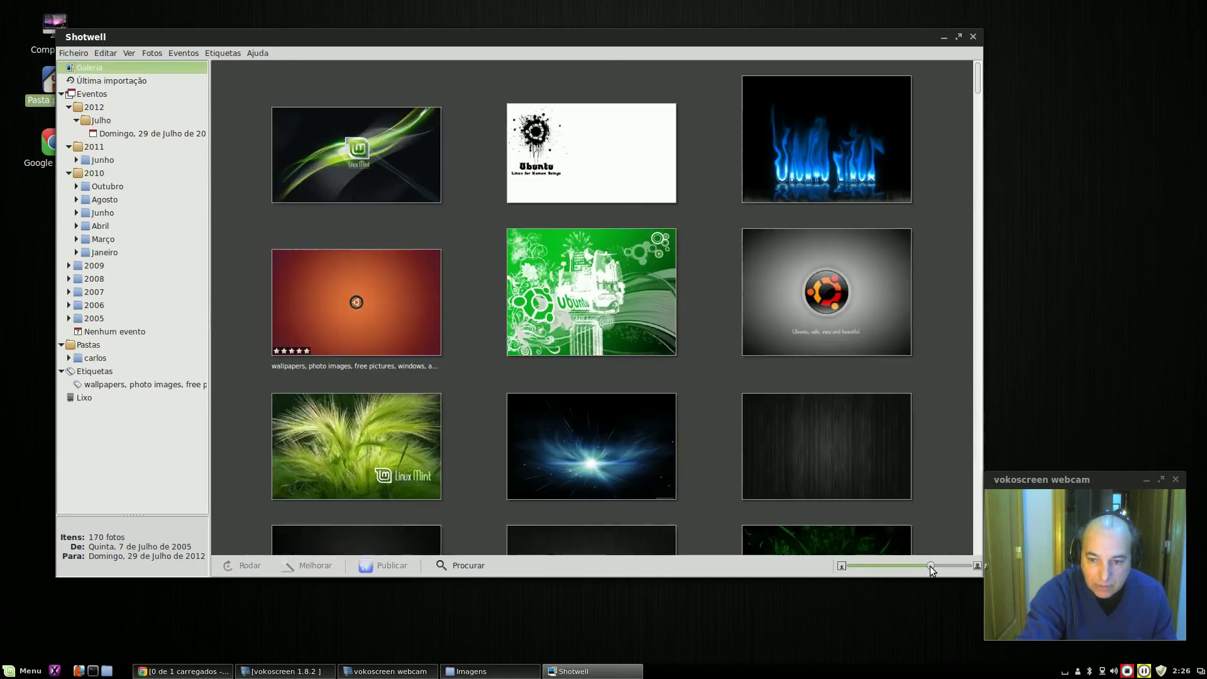
scroll(684, 296, down, 5)
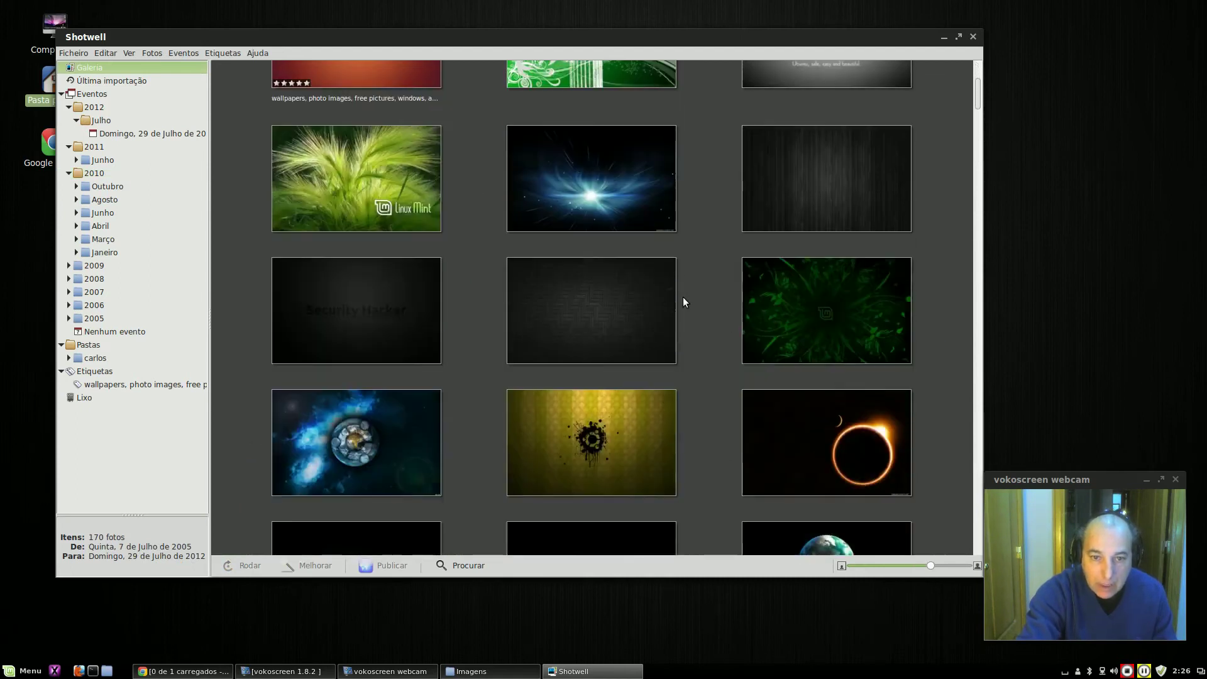
scroll(682, 294, up, 4)
scroll(452, 268, down, 10)
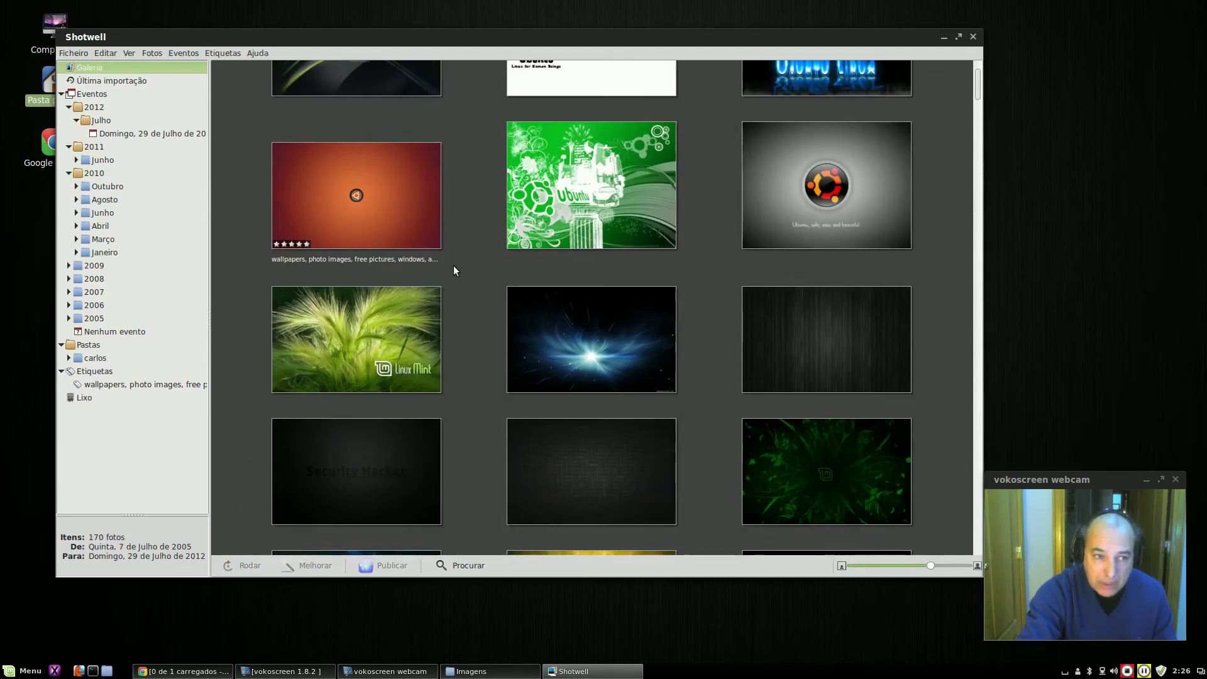
scroll(490, 267, up, 4)
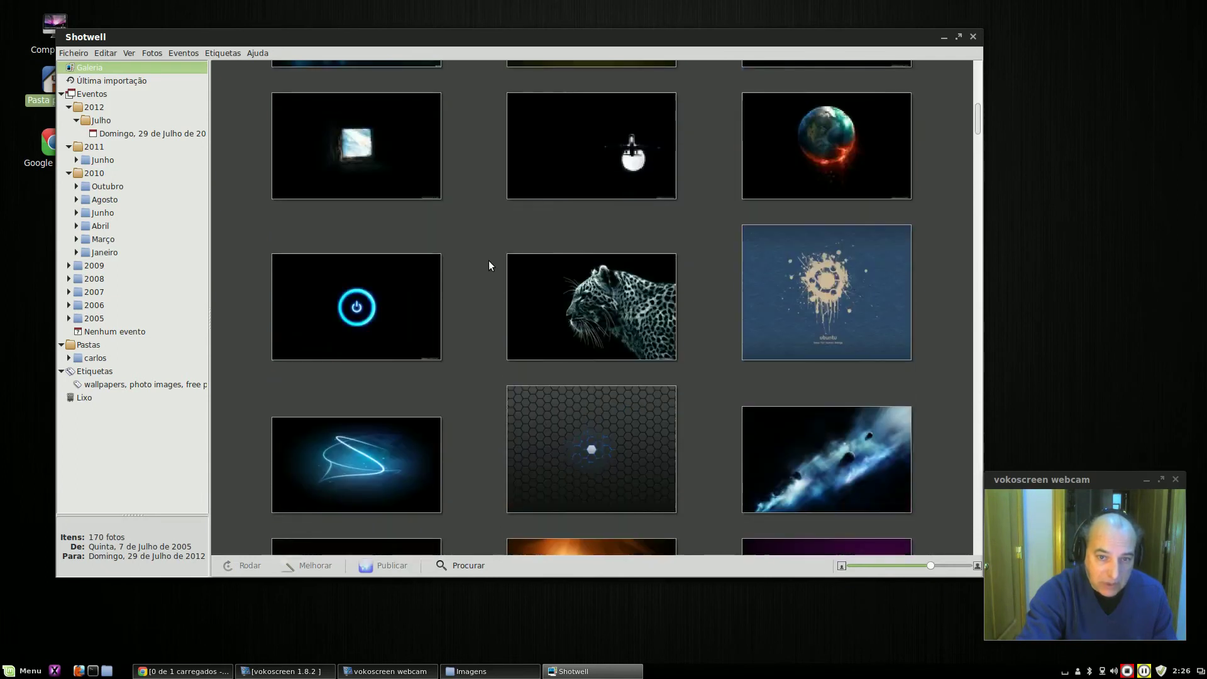
scroll(493, 257, down, 5)
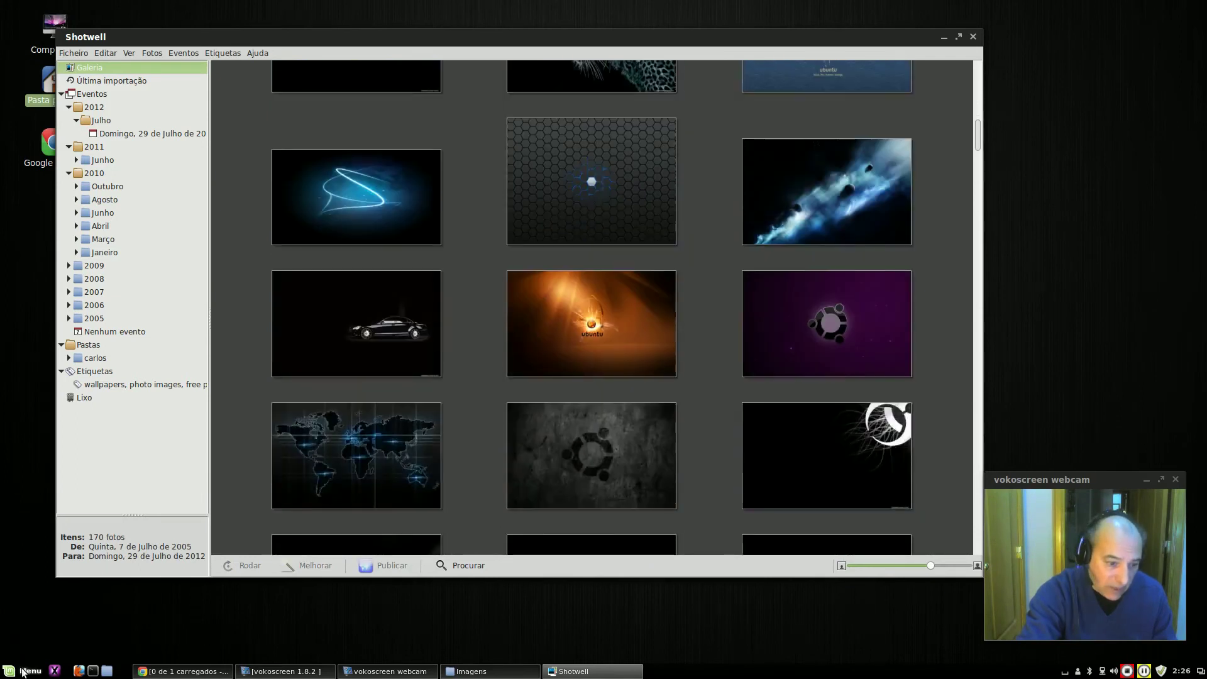
click(26, 671)
click(579, 628)
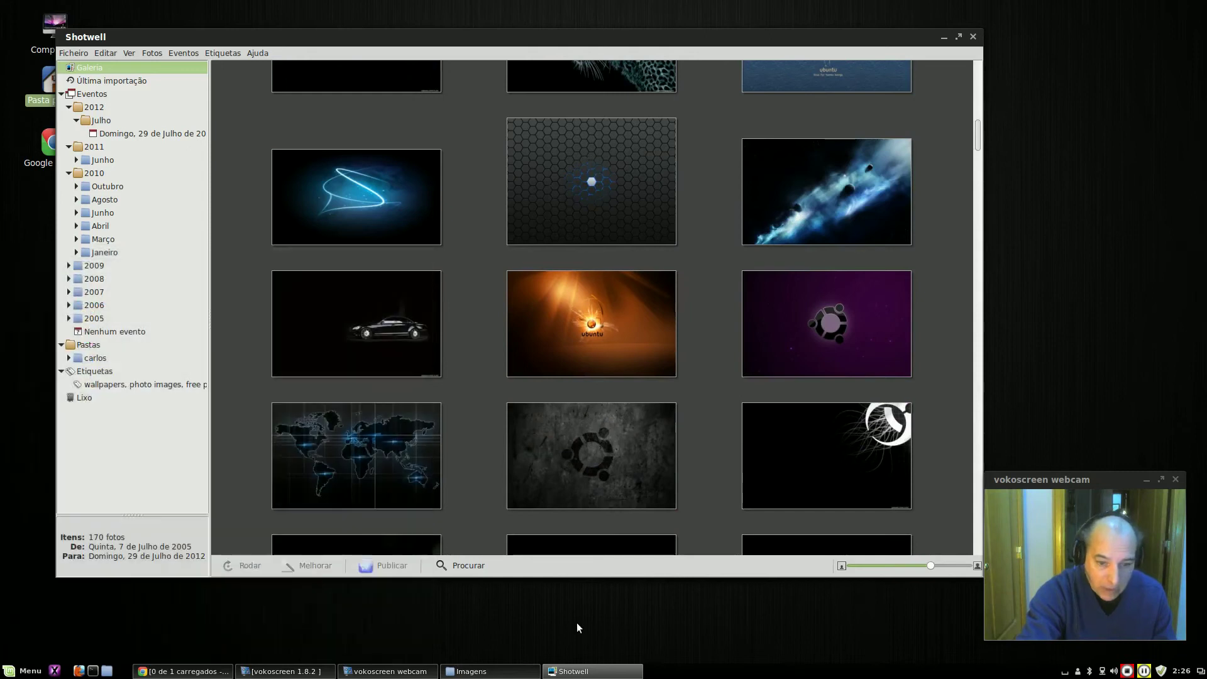
scroll(628, 372, down, 10)
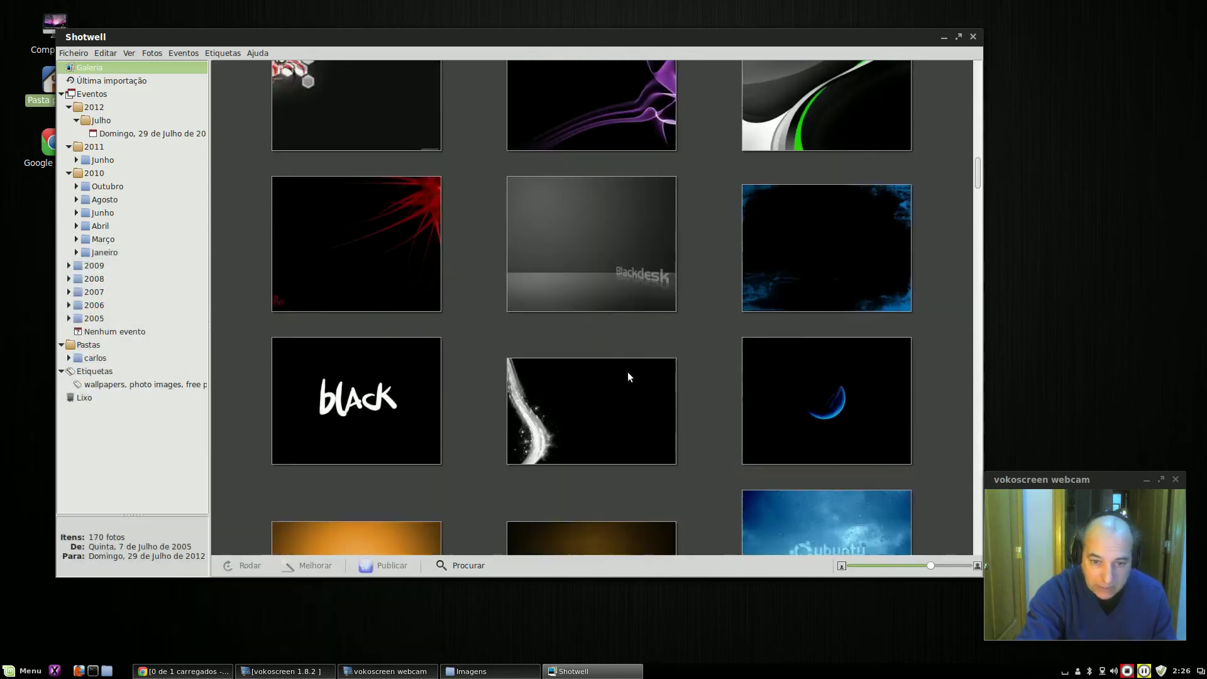
scroll(627, 378, down, 10)
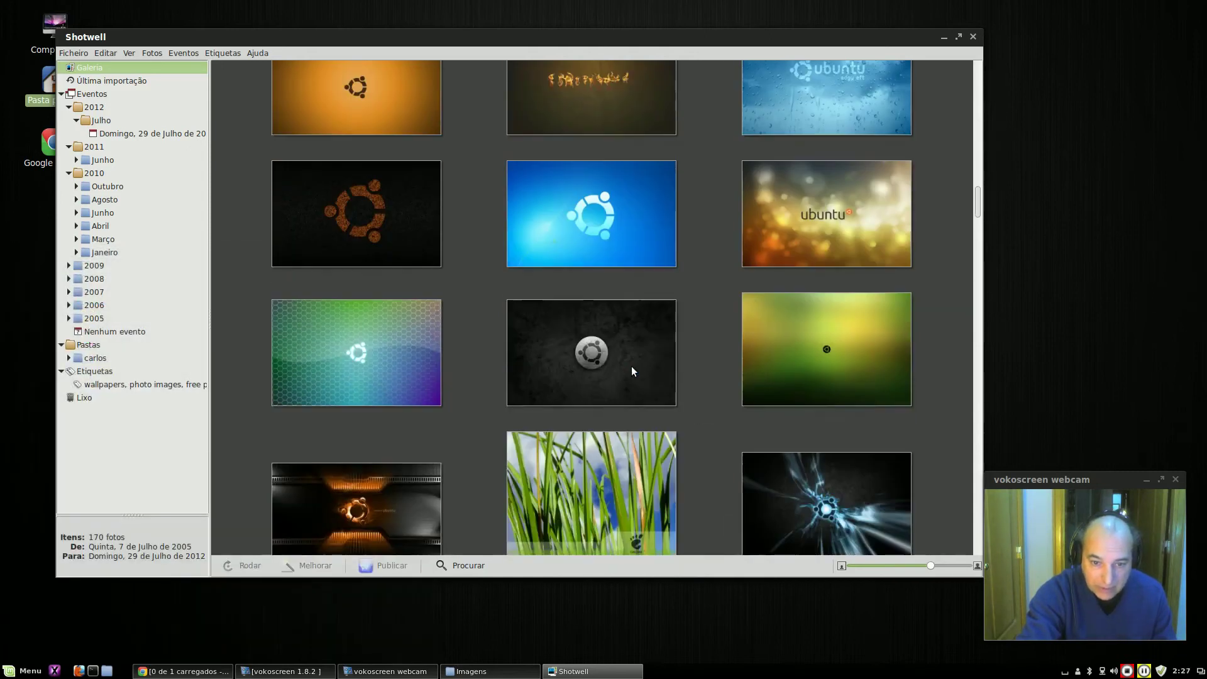
scroll(636, 368, down, 10)
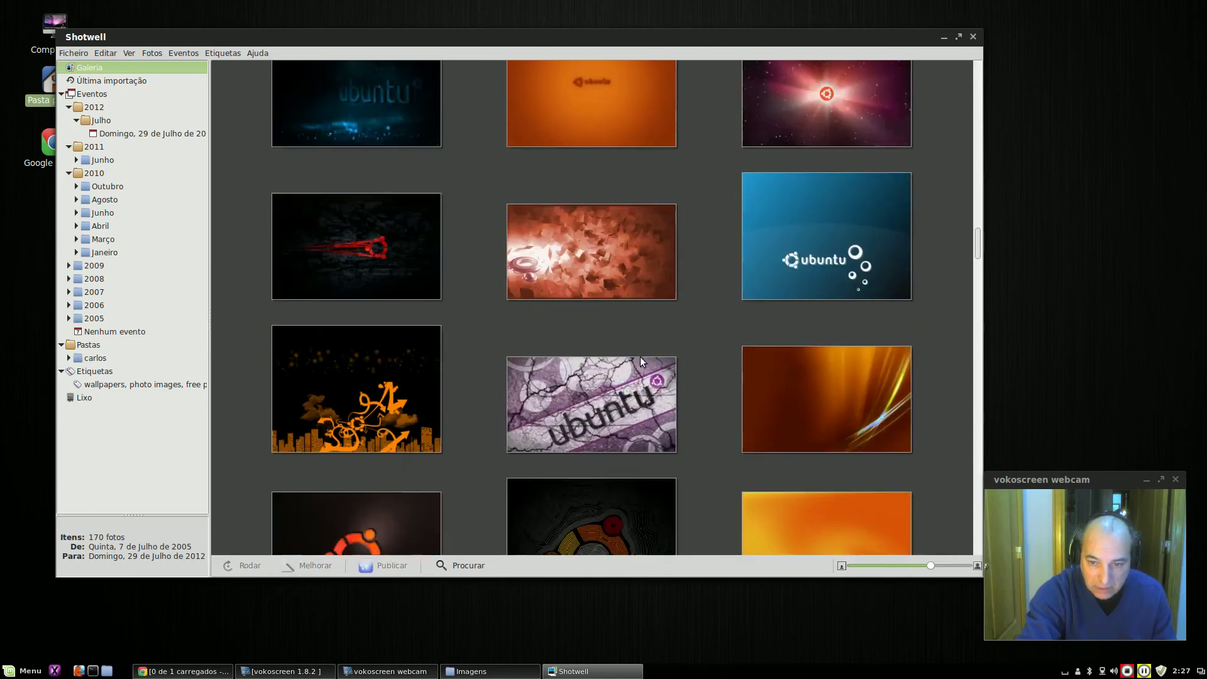
- Look through more of the gallery's wallpapers, and close both Shotwell and the Imagens folder window
scroll(642, 363, down, 10)
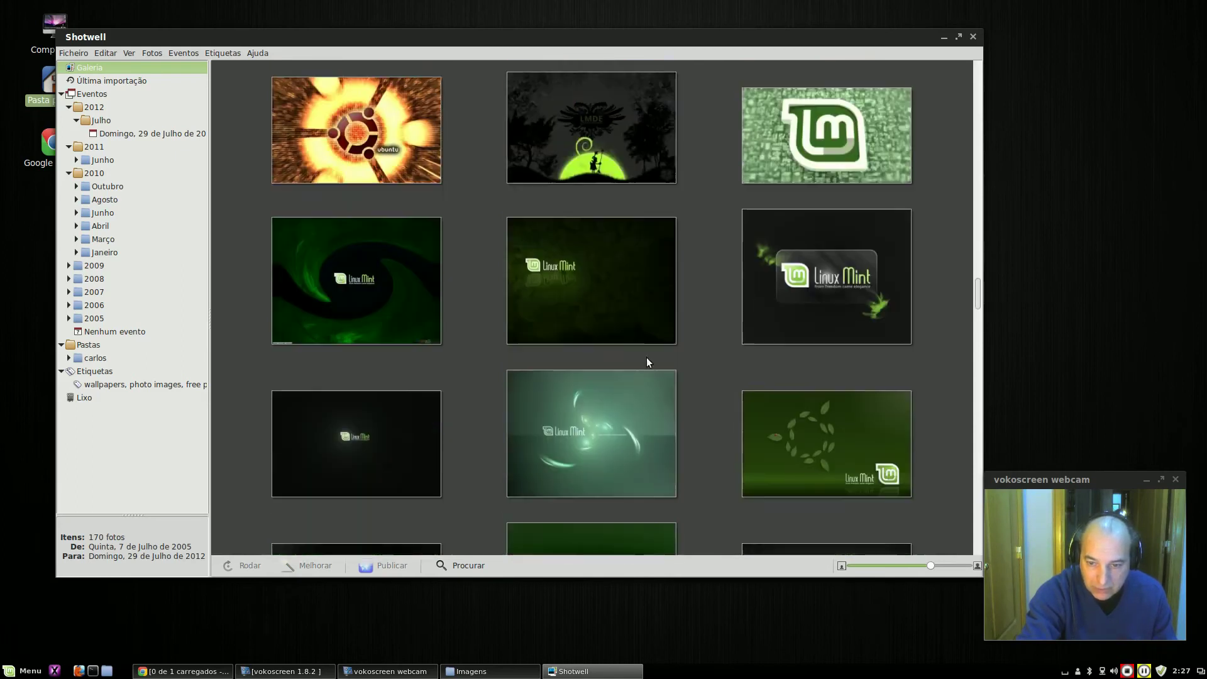
scroll(646, 357, down, 2)
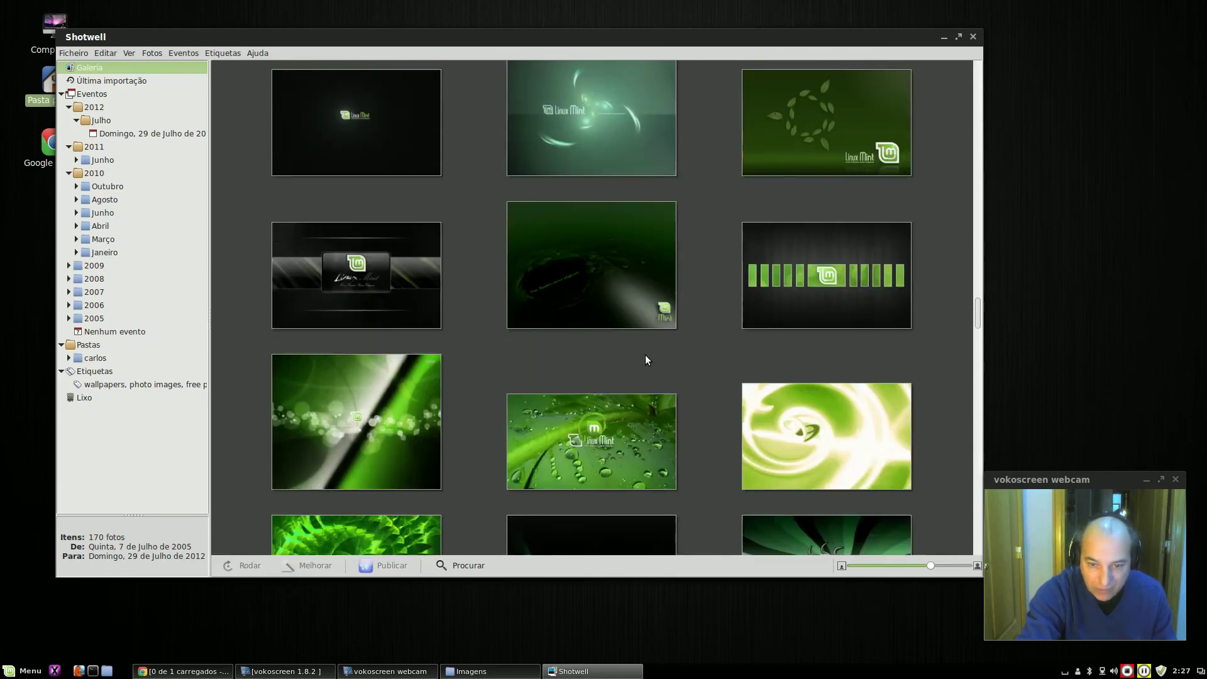
click(973, 39)
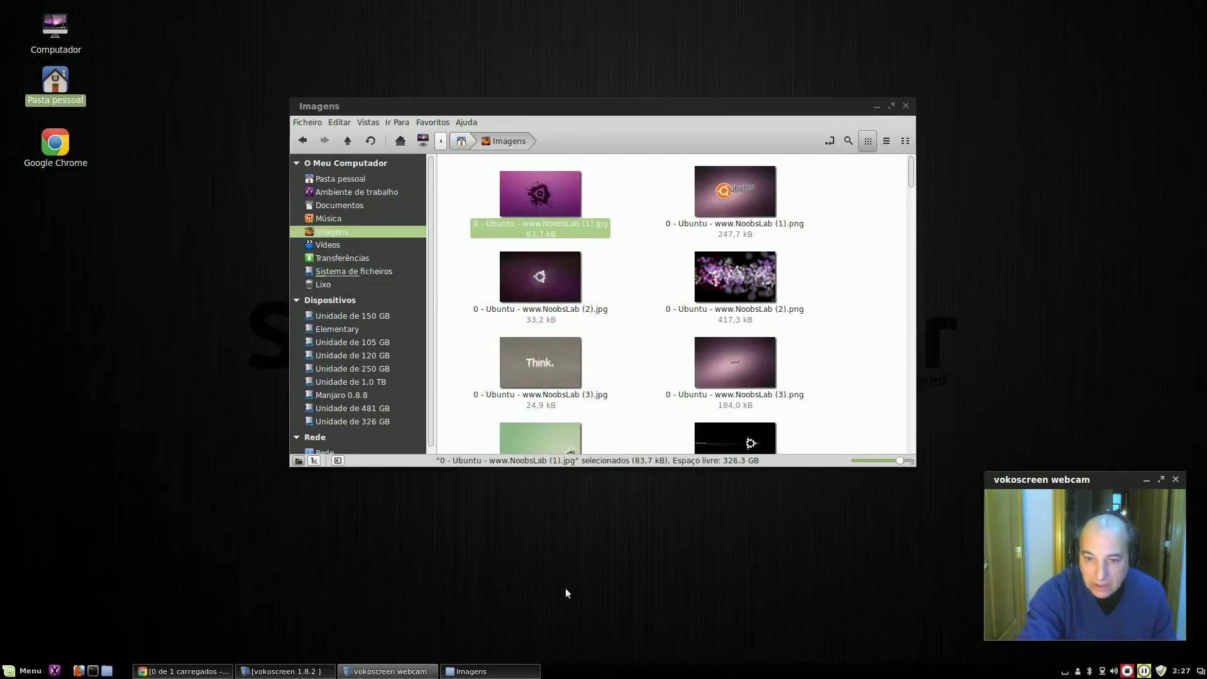
click(907, 106)
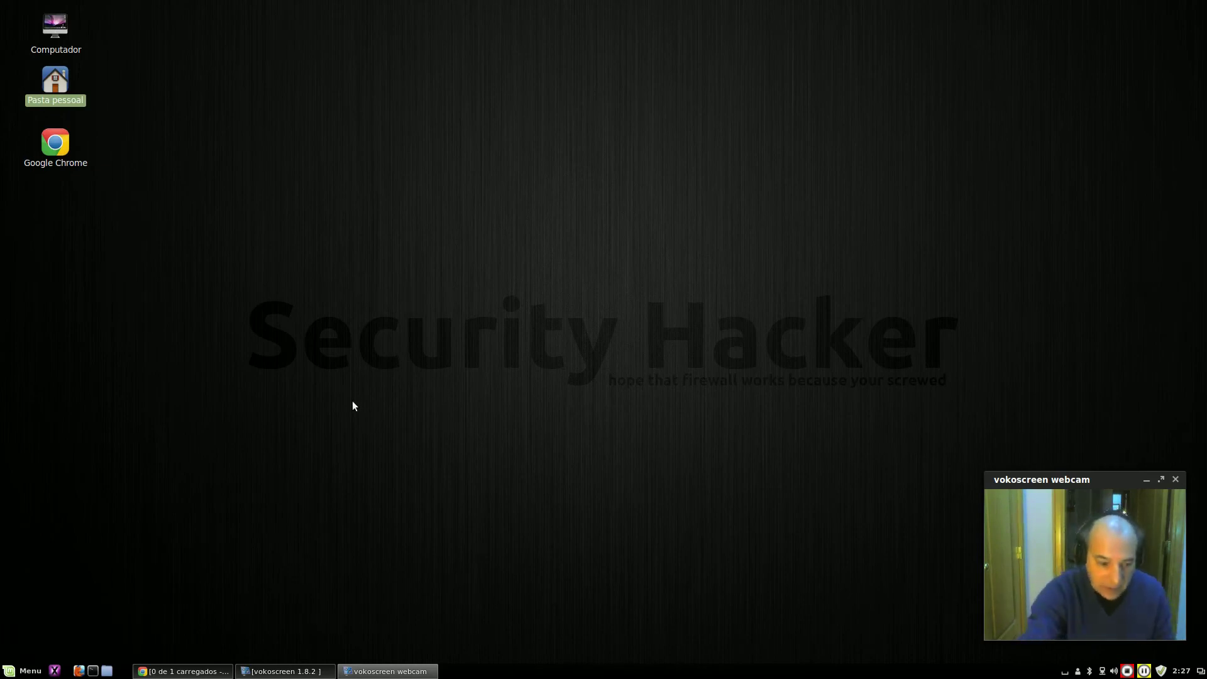
- Open a Terminal and run "sudo apt-get -f install shotwell", authenticating with the account password
click(92, 670)
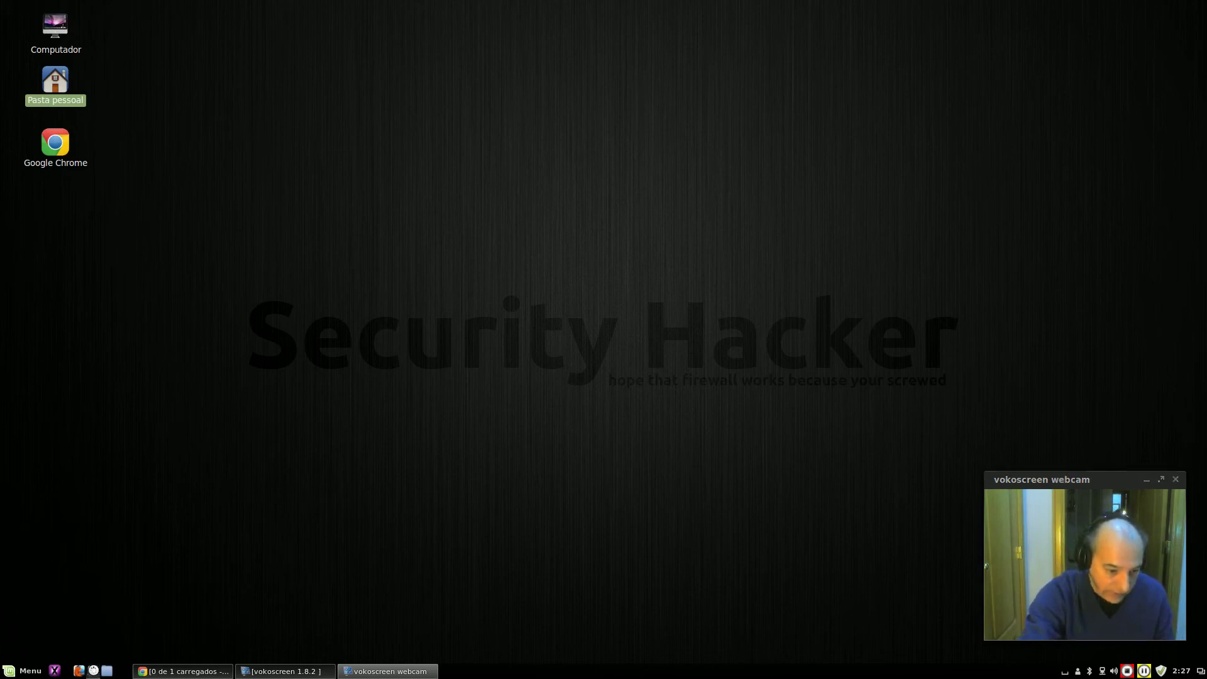
text(sudo)
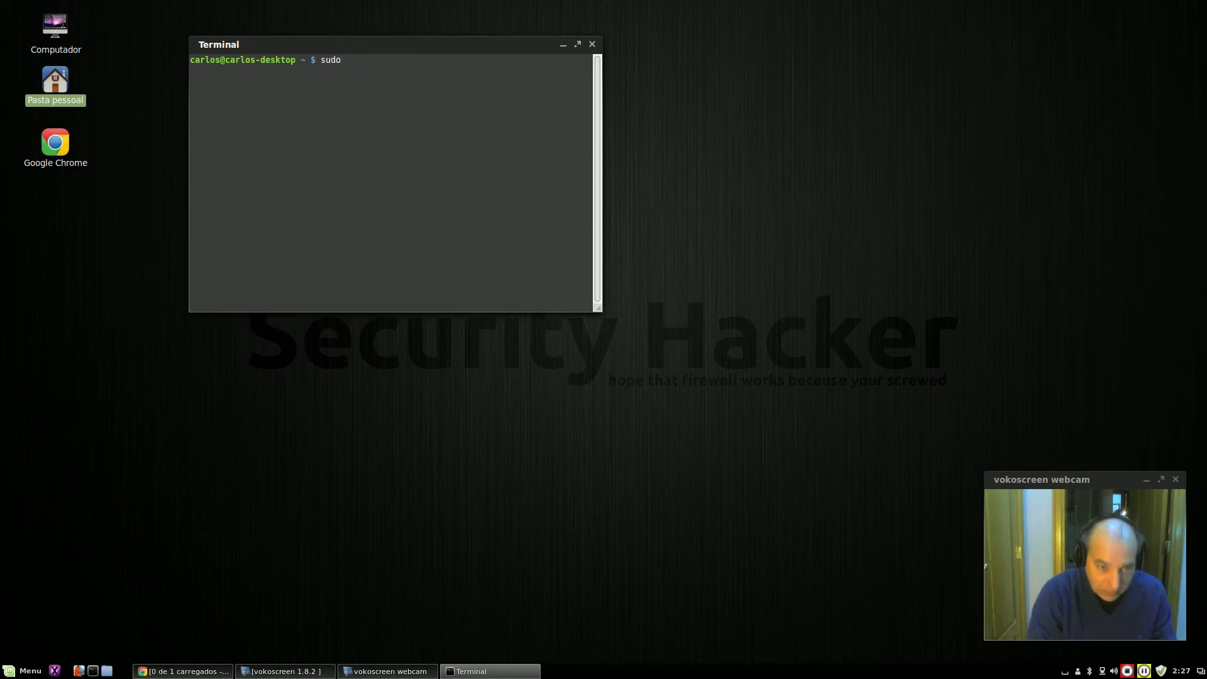
text( apt-get)
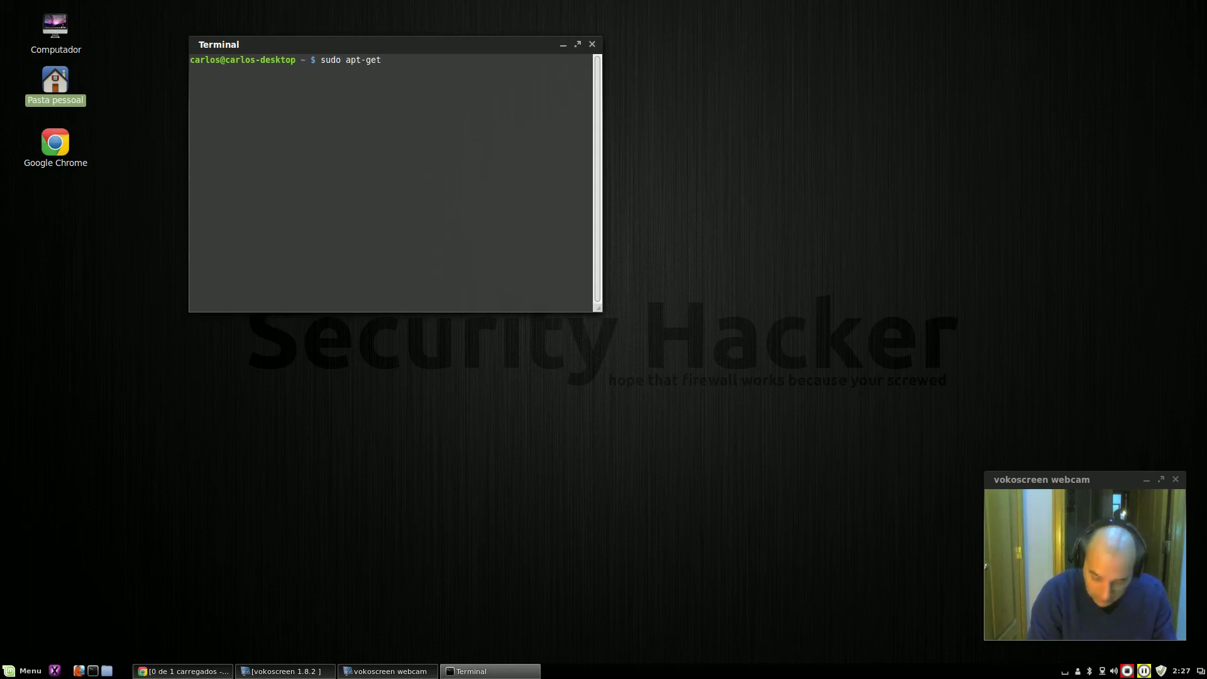
text( -f install)
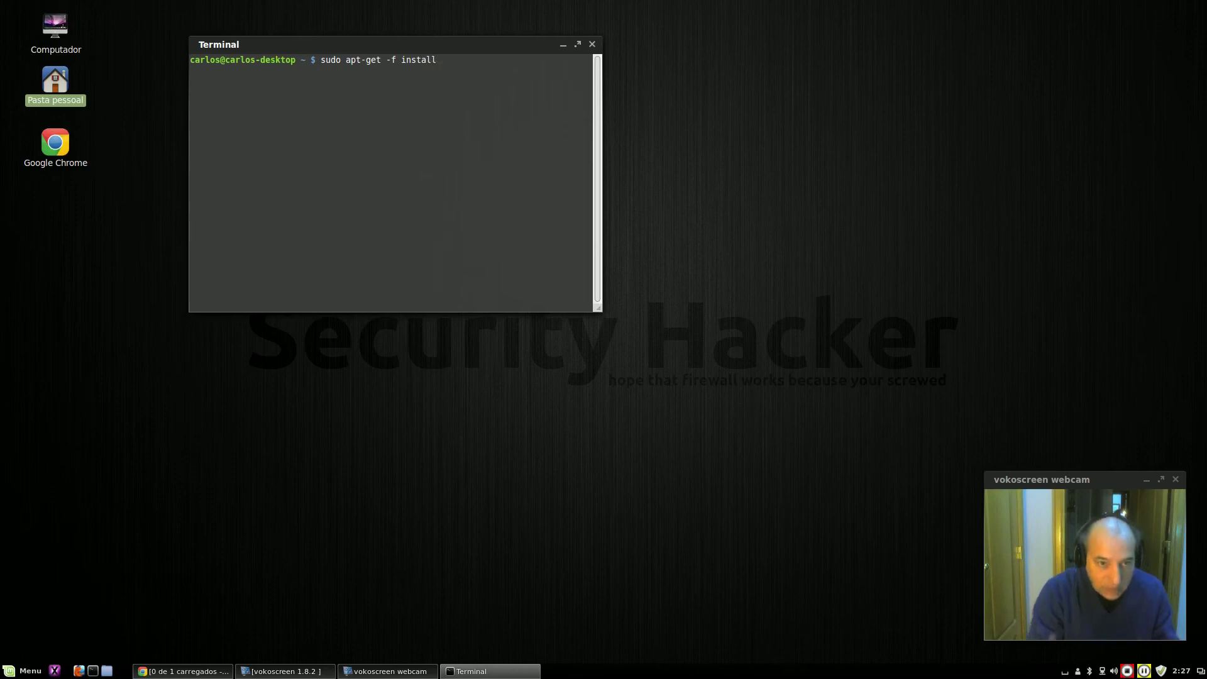
text( shotwell)
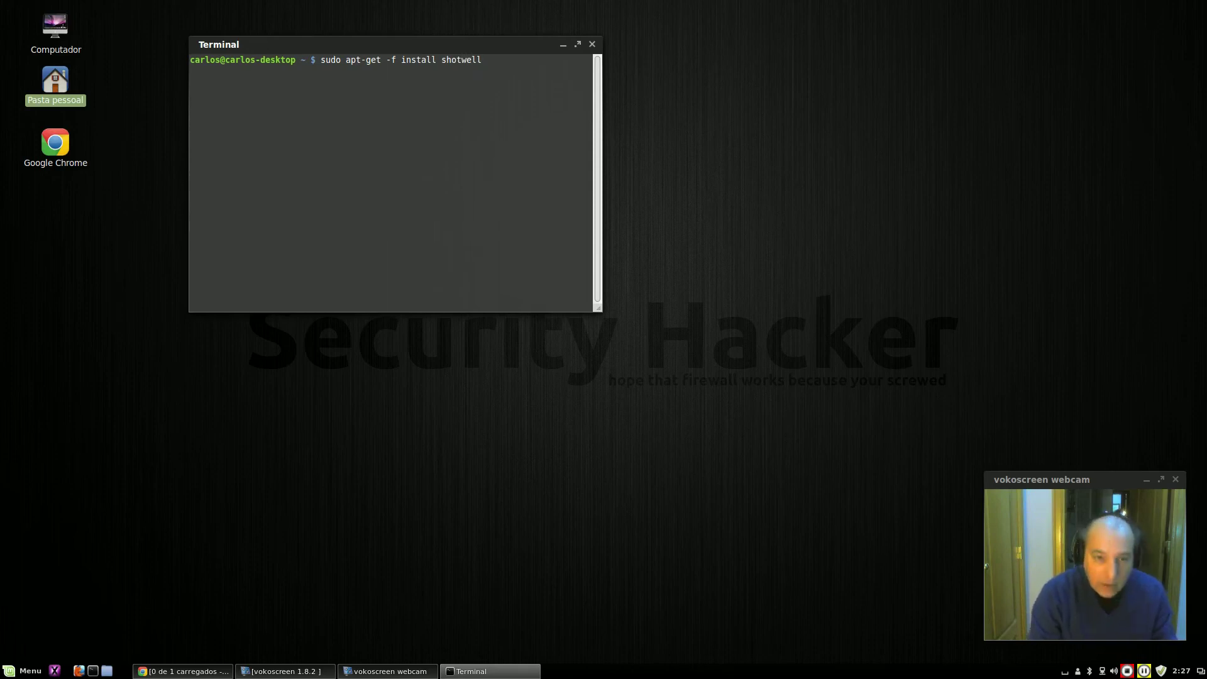
key(Return)
key(Return)
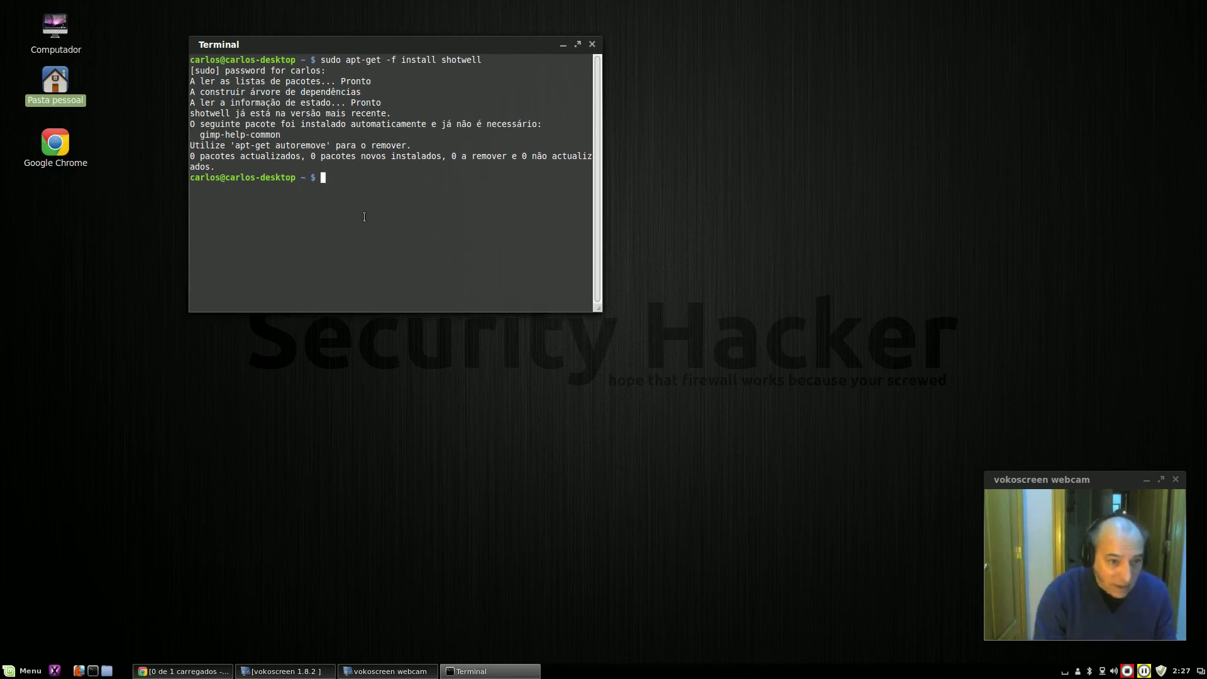
- Remove unneeded packages with "sudo apt-get autoremove", confirm with "y", and close the Terminal
text(do)
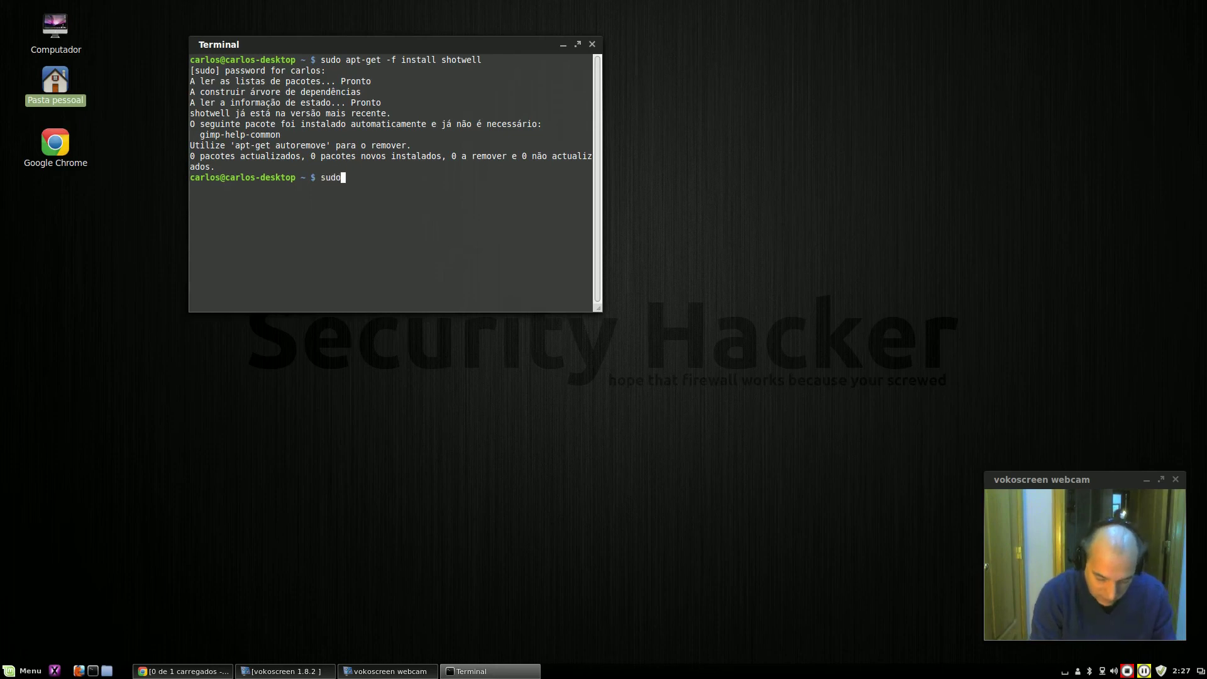
text( apt-)
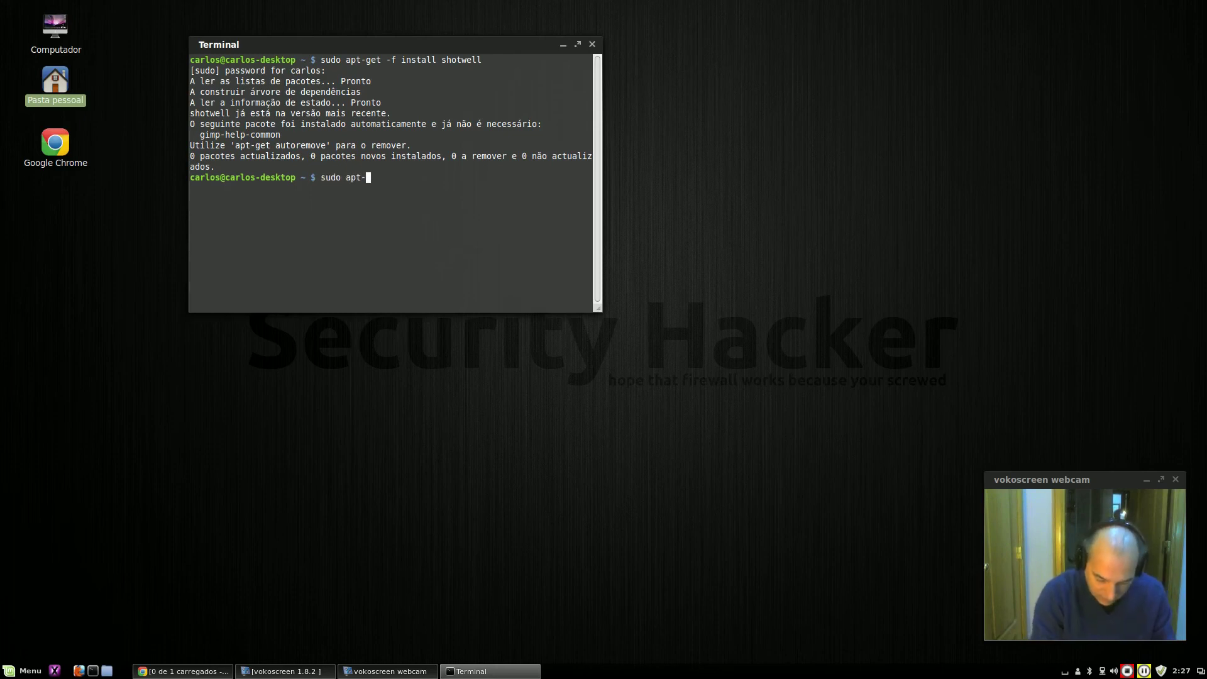
text(get autoremove)
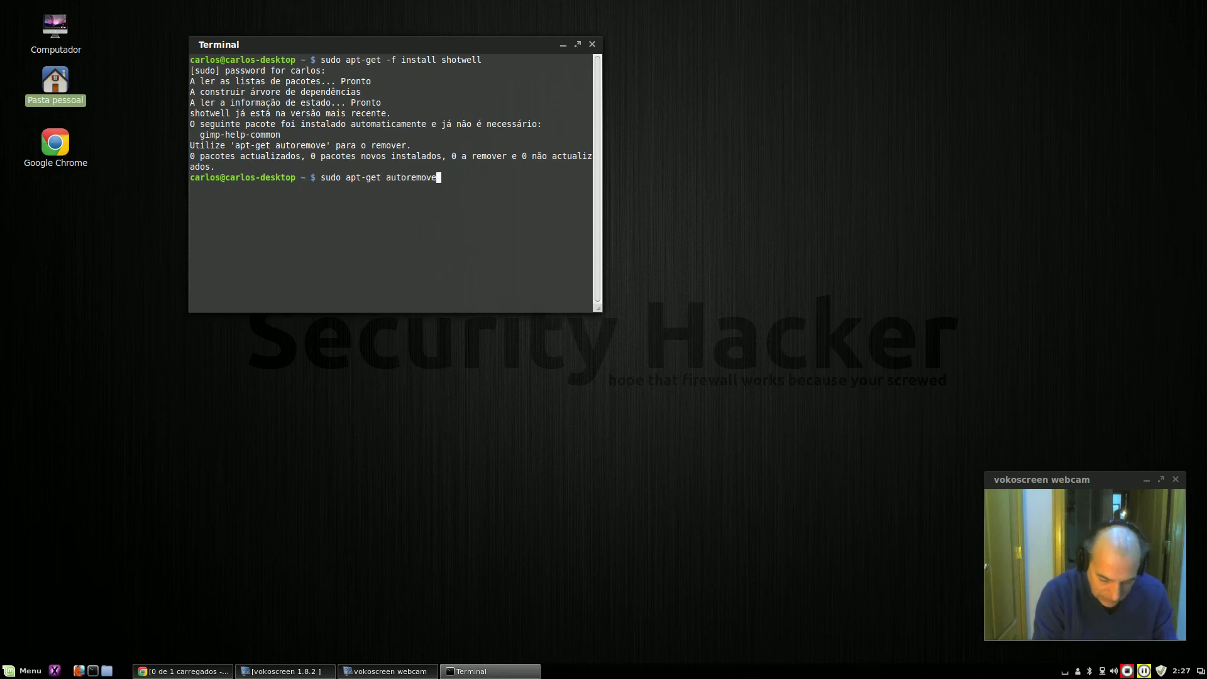
key(Return)
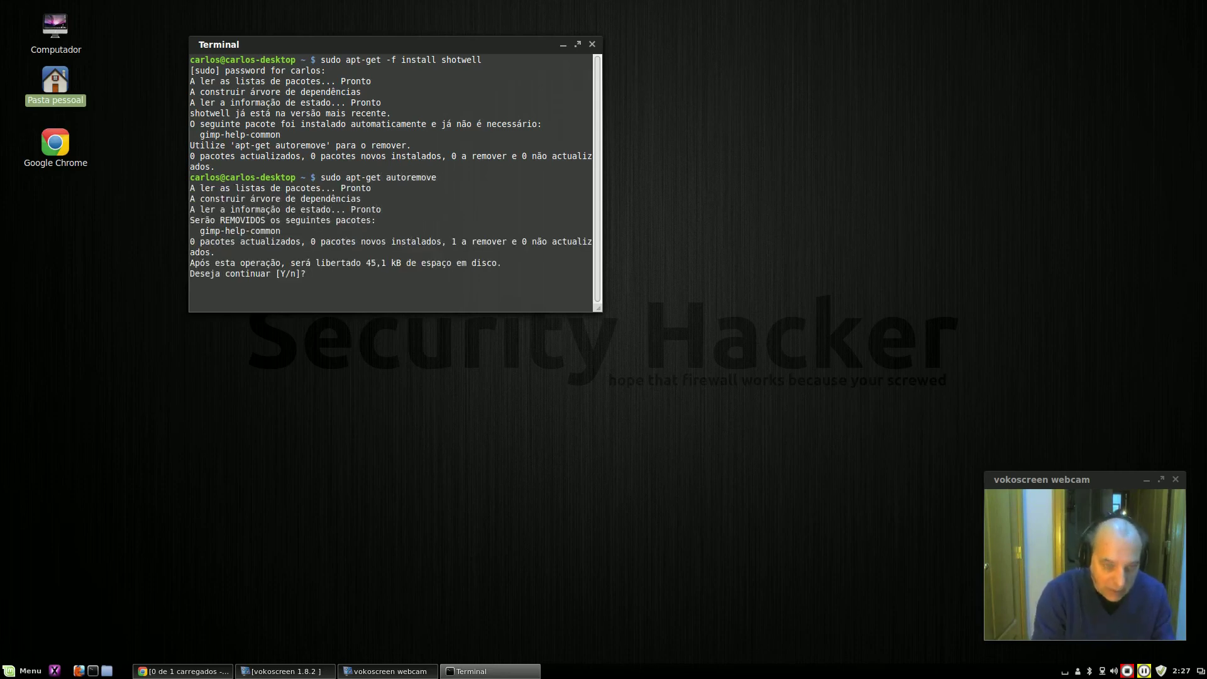
text(y)
key(Return)
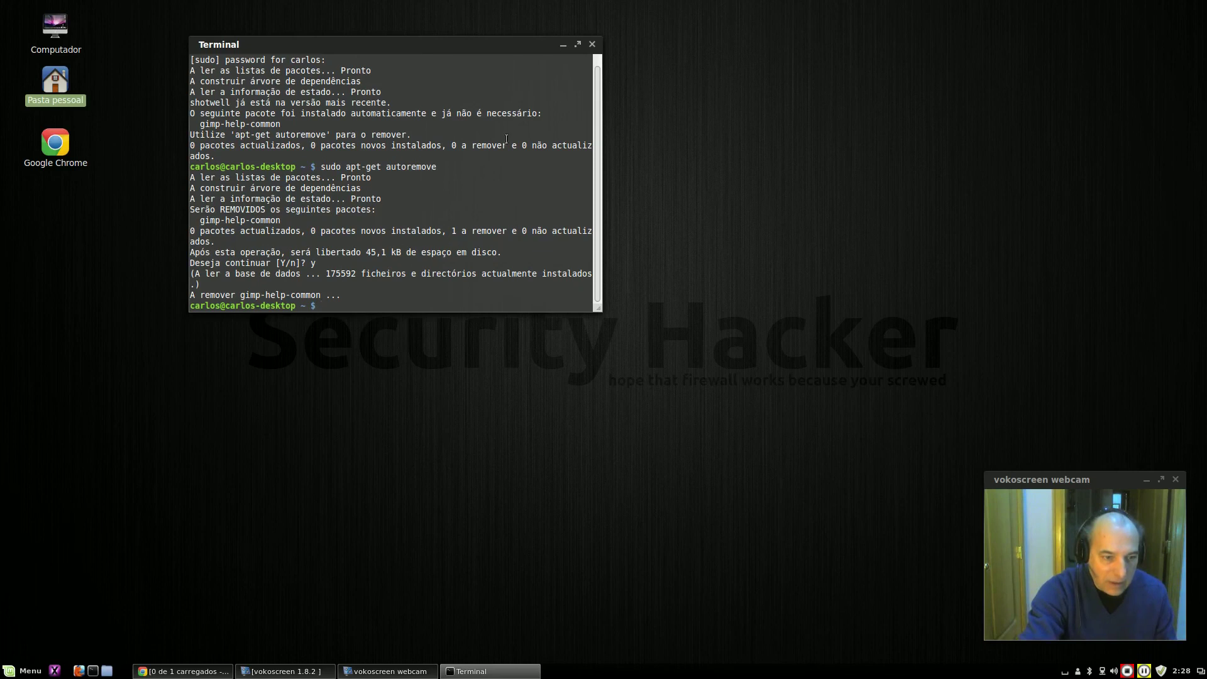
click(592, 44)
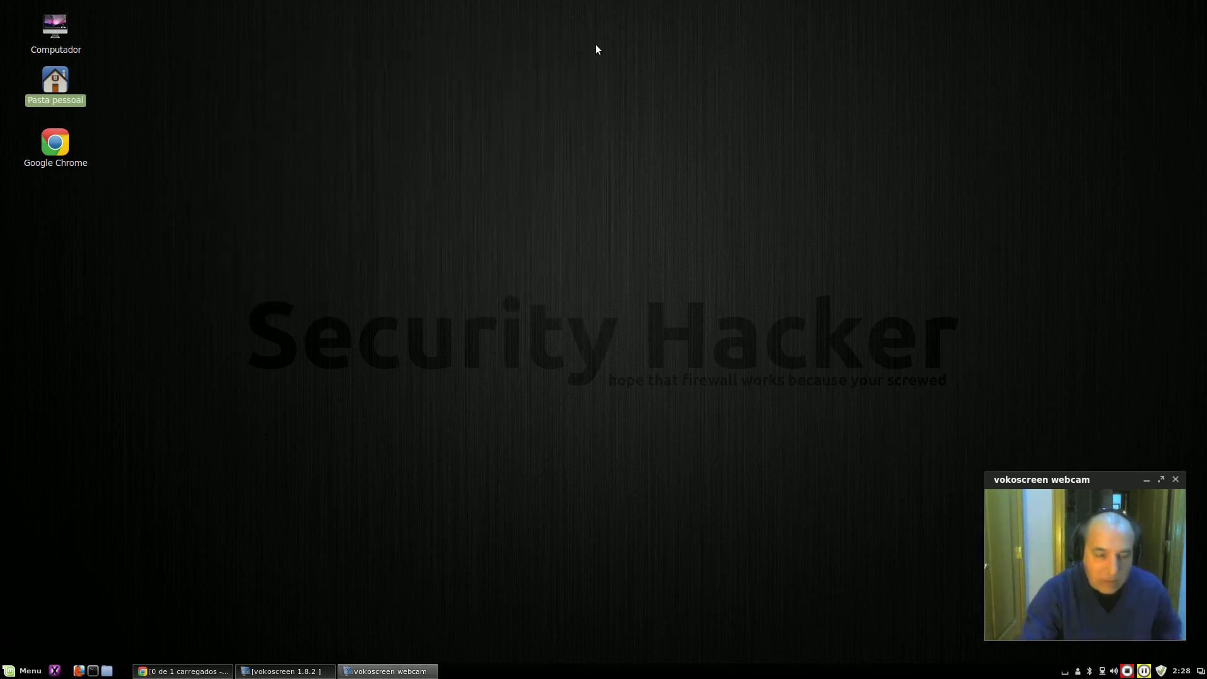